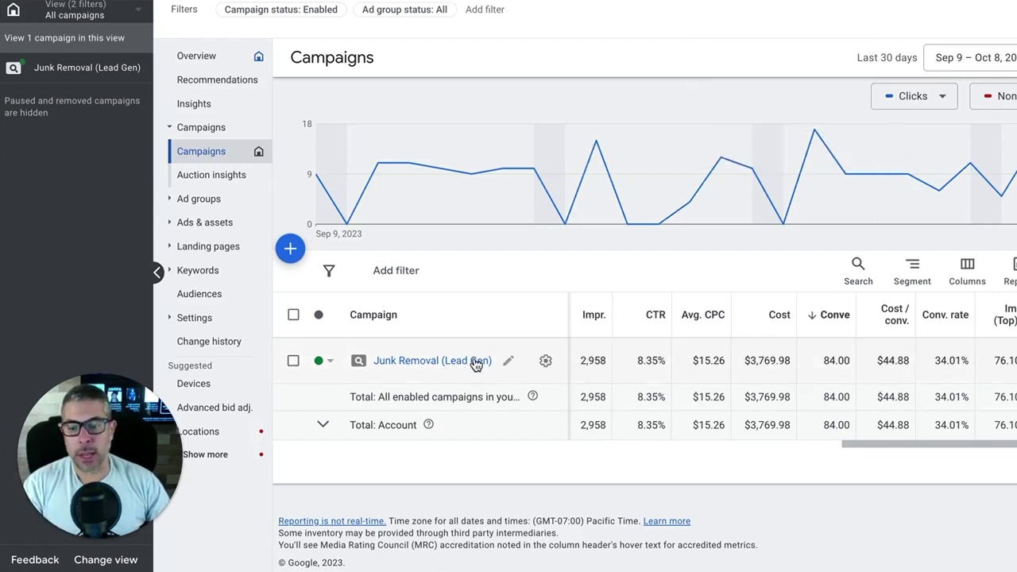
Step: Open the Junk Removal (Lead Gen) campaign and go to Keywords > Search terms
{"action": "left_click", "coordinate": [470, 361]}
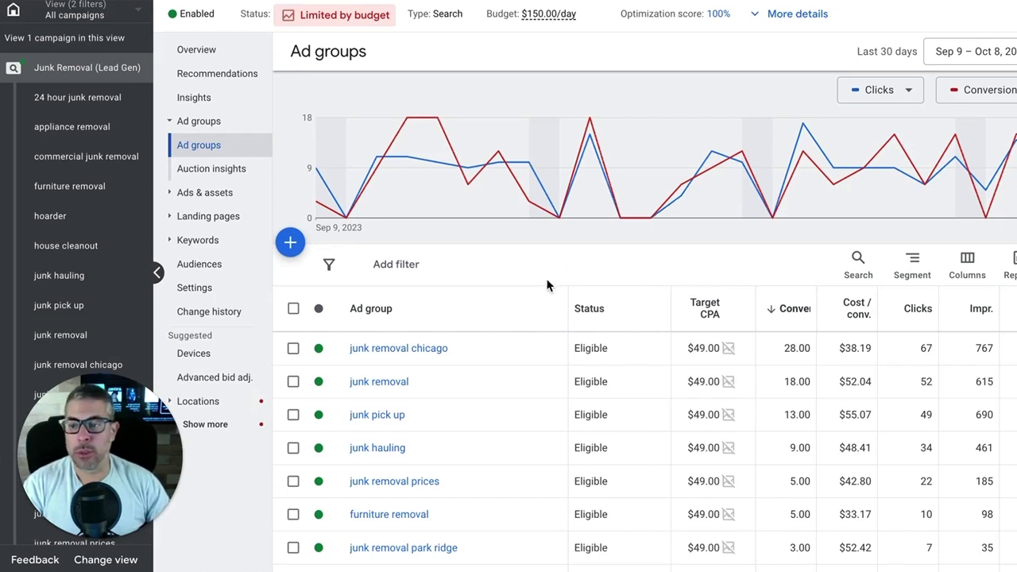
{"action": "left_click", "coordinate": [200, 239]}
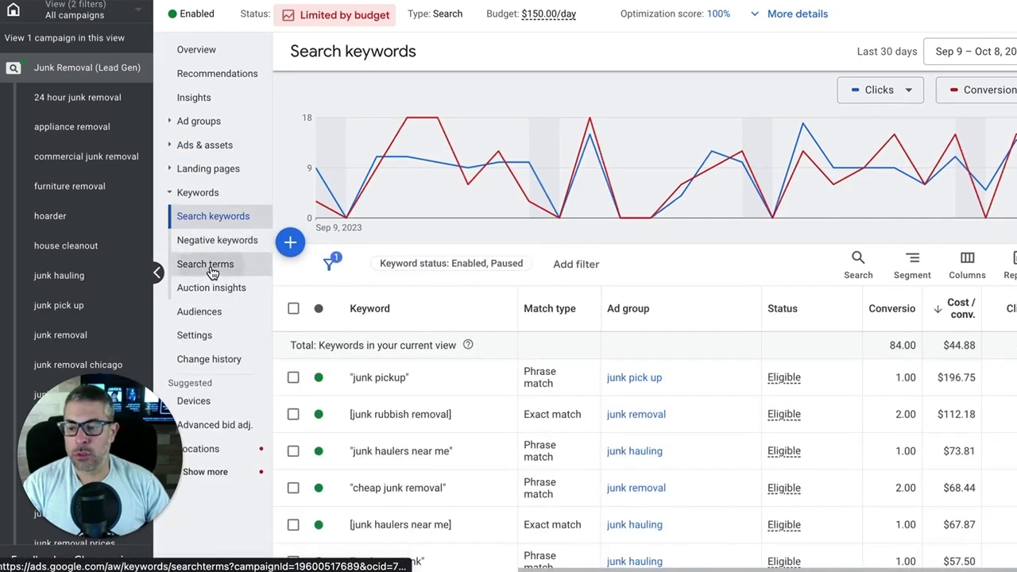
{"action": "left_click", "coordinate": [212, 270]}
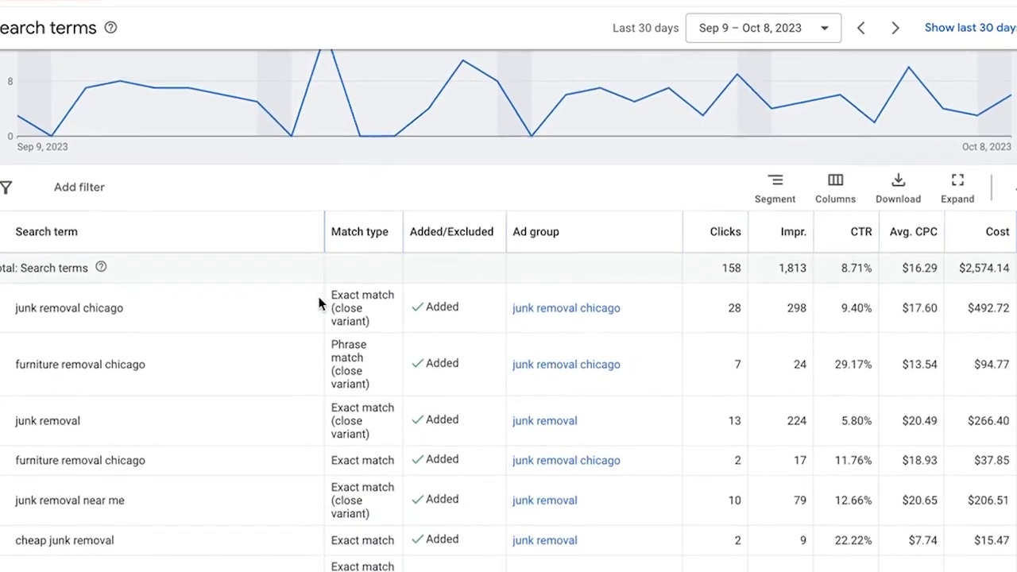
Step: Scan the search terms table and select 'bed bug' in the bed bug furniture removal chicago row
{"action": "scroll", "coordinate": [318, 302], "scroll_direction": "down", "scroll_amount": 2}
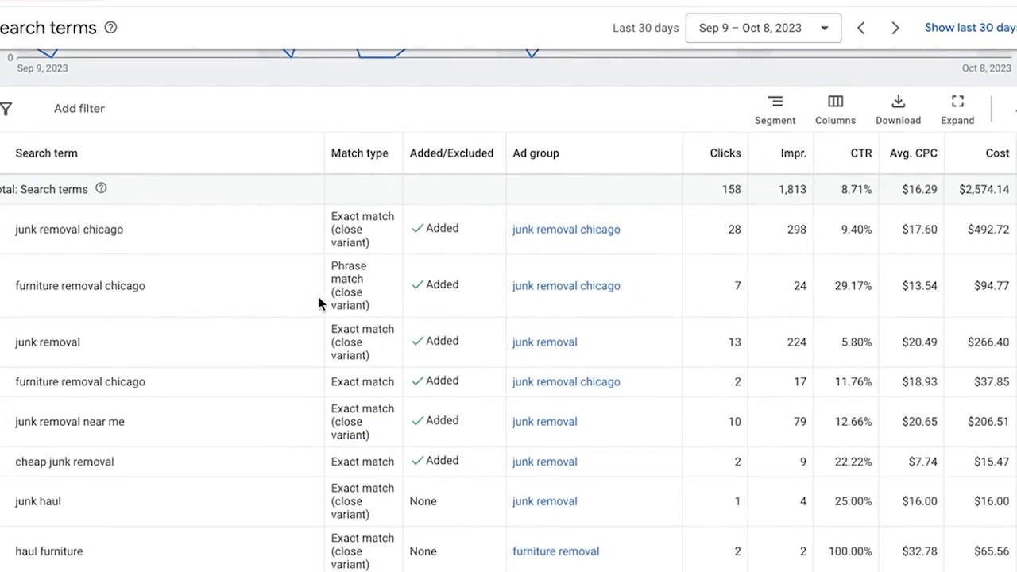
{"action": "scroll", "coordinate": [672, 311], "scroll_direction": "right", "scroll_amount": 3}
{"action": "scroll", "coordinate": [671, 312], "scroll_direction": "down", "scroll_amount": 1}
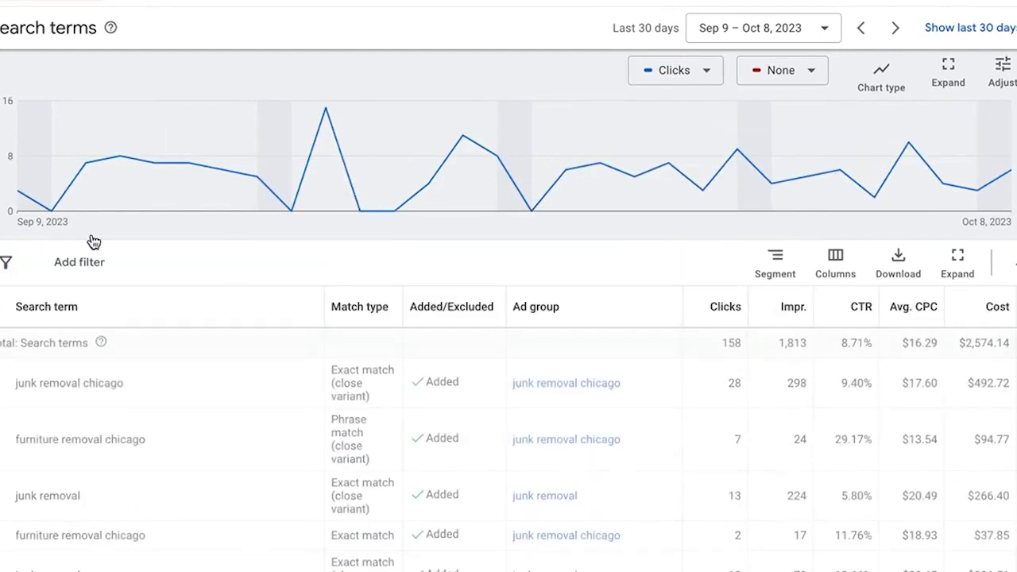
{"action": "scroll", "coordinate": [504, 370], "scroll_direction": "down", "scroll_amount": 2}
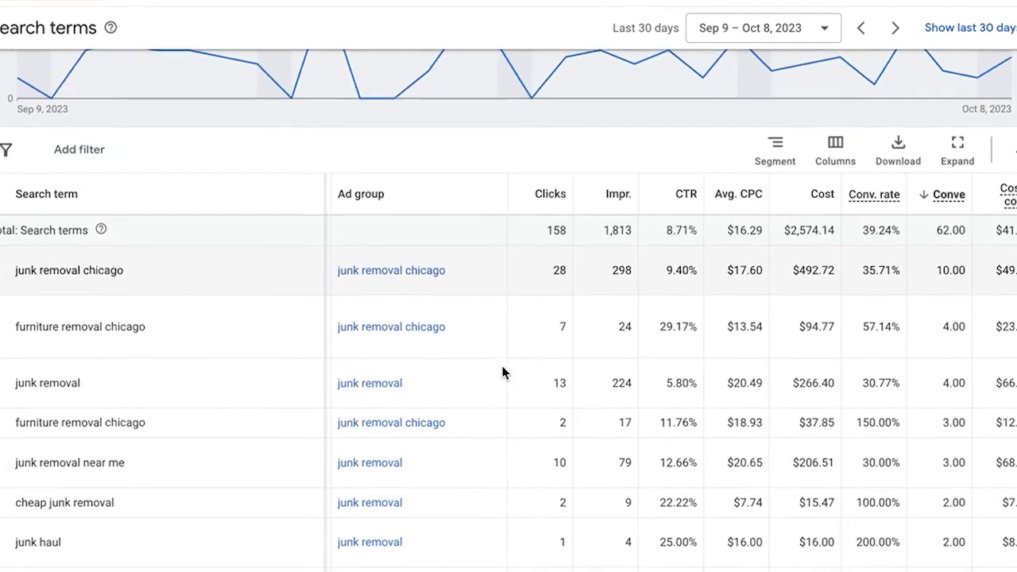
{"action": "scroll", "coordinate": [503, 372], "scroll_direction": "down", "scroll_amount": 10}
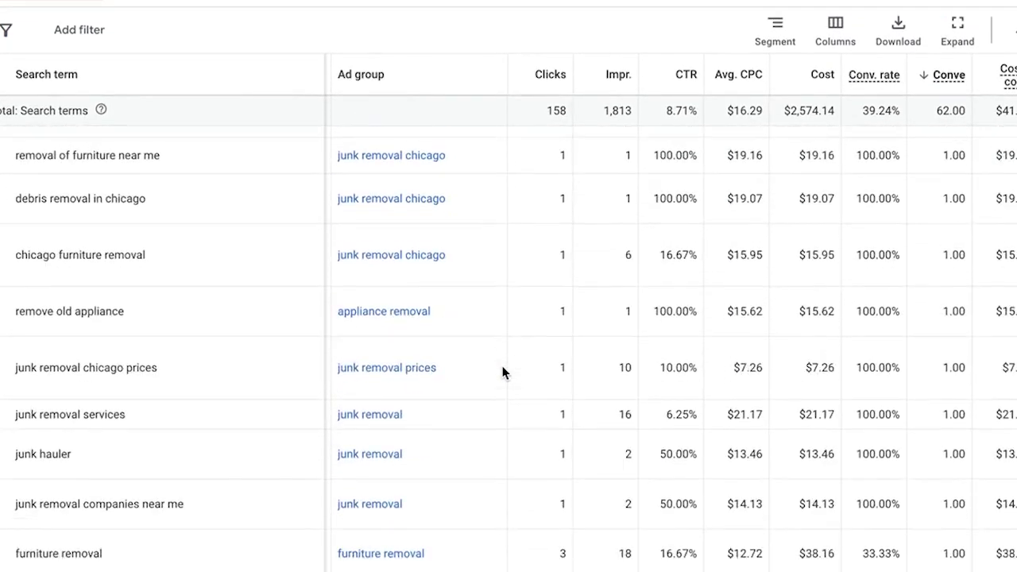
{"action": "scroll", "coordinate": [502, 371], "scroll_direction": "down", "scroll_amount": 11}
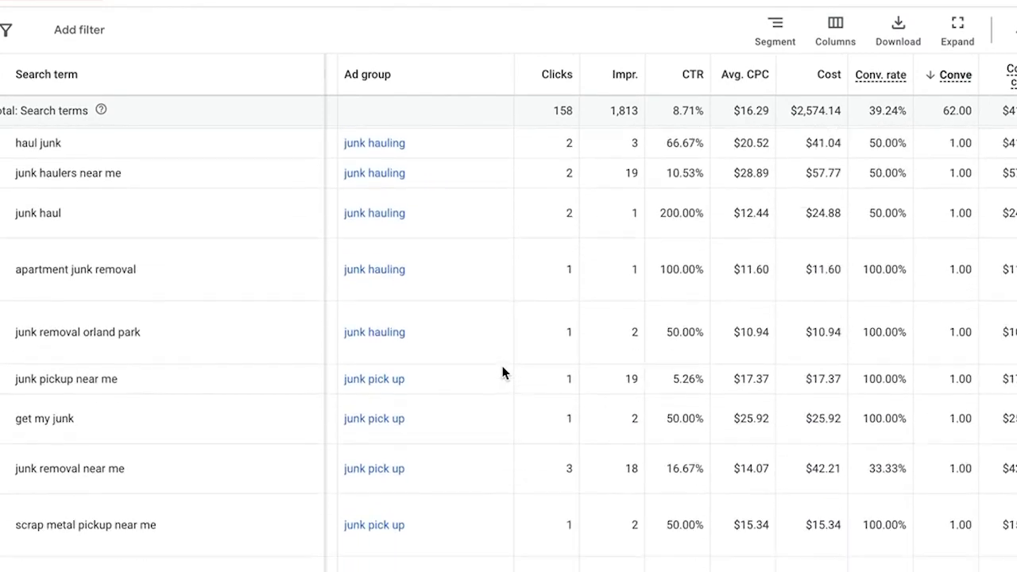
{"action": "scroll", "coordinate": [502, 372], "scroll_direction": "down", "scroll_amount": 3}
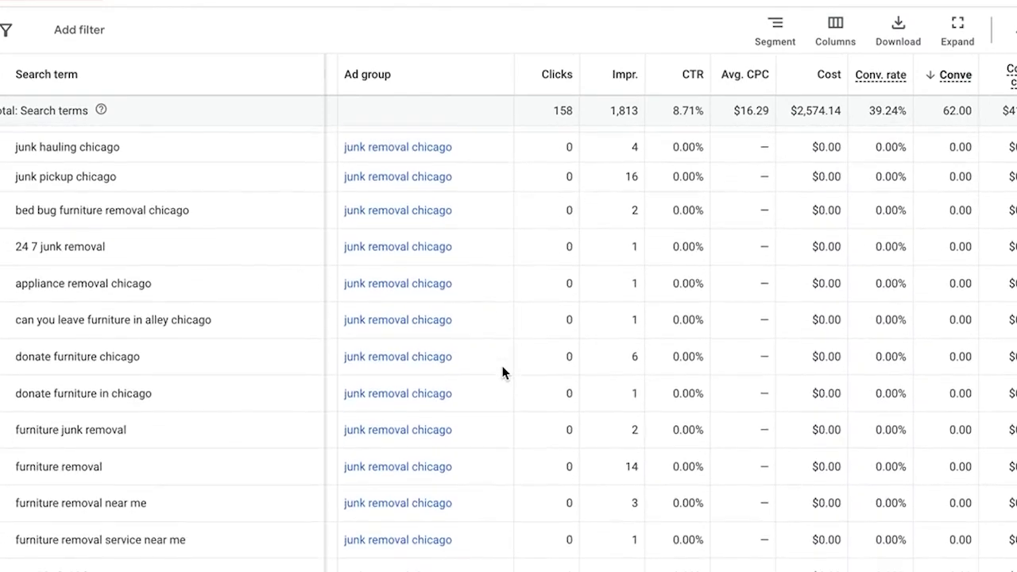
{"action": "scroll", "coordinate": [781, 346], "scroll_direction": "up", "scroll_amount": 1}
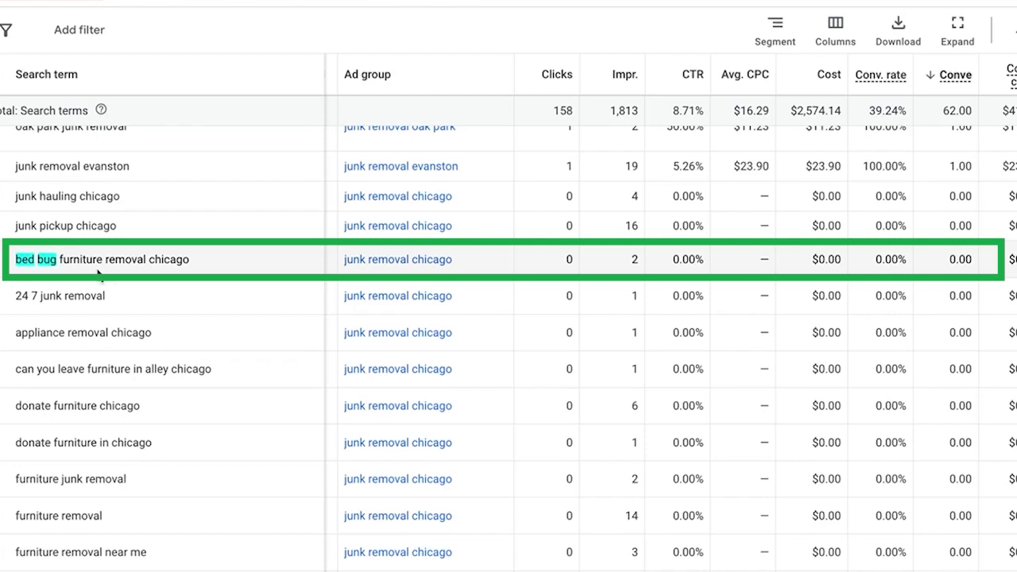
{"action": "left_click_drag", "start_coordinate": [49, 263], "coordinate": [56, 262]}
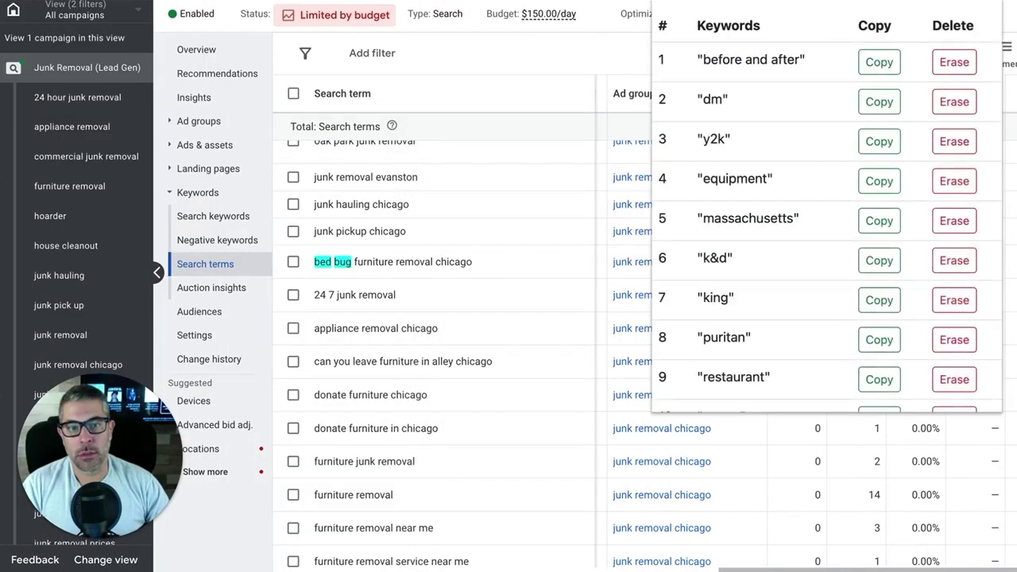
Step: Copy all collected negative keywords, including craigslist and bed bug, then erase and close the list
{"action": "scroll", "coordinate": [839, 301], "scroll_direction": "down", "scroll_amount": 10}
{"action": "left_click", "coordinate": [879, 237]}
{"action": "scroll", "coordinate": [847, 279], "scroll_direction": "up", "scroll_amount": 10}
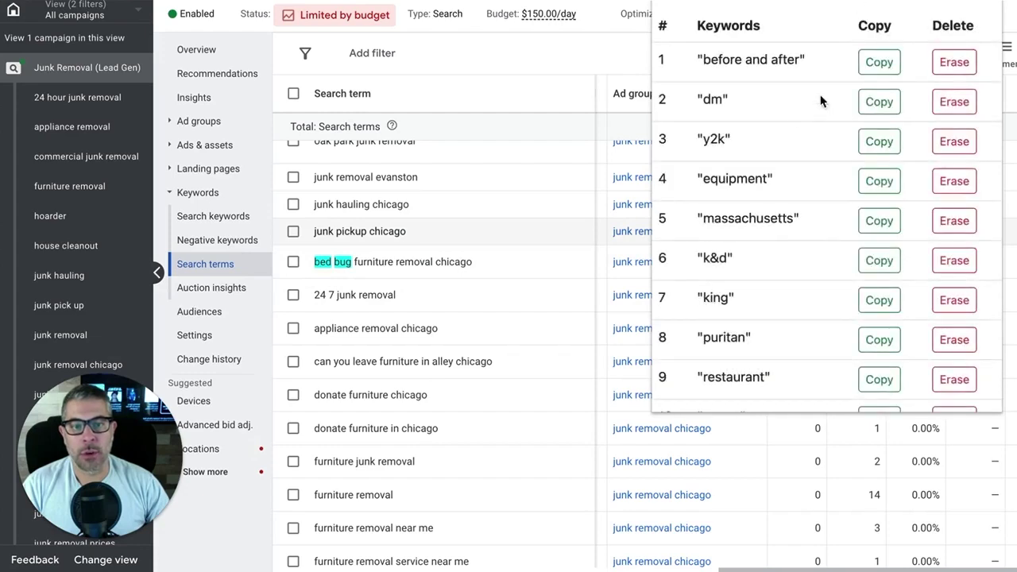
{"action": "scroll", "coordinate": [752, 274], "scroll_direction": "down", "scroll_amount": 10}
{"action": "left_click", "coordinate": [692, 393]}
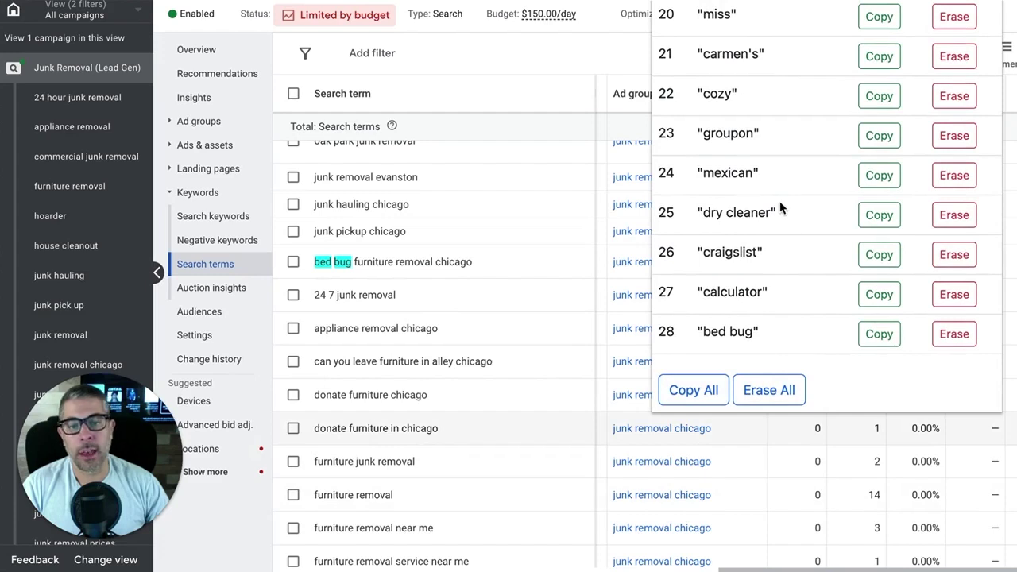
{"action": "left_click", "coordinate": [768, 390]}
{"action": "left_click", "coordinate": [569, 63]}
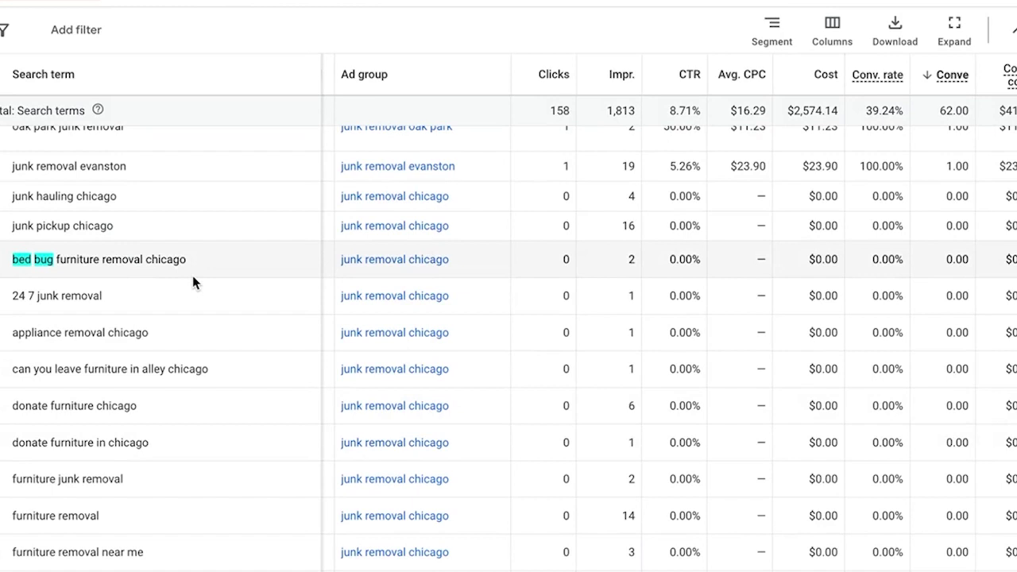
Step: Highlight 'donate' in the donate furniture chicago term while scanning the junk removal chicago terms
{"action": "scroll", "coordinate": [459, 278], "scroll_direction": "down", "scroll_amount": 2}
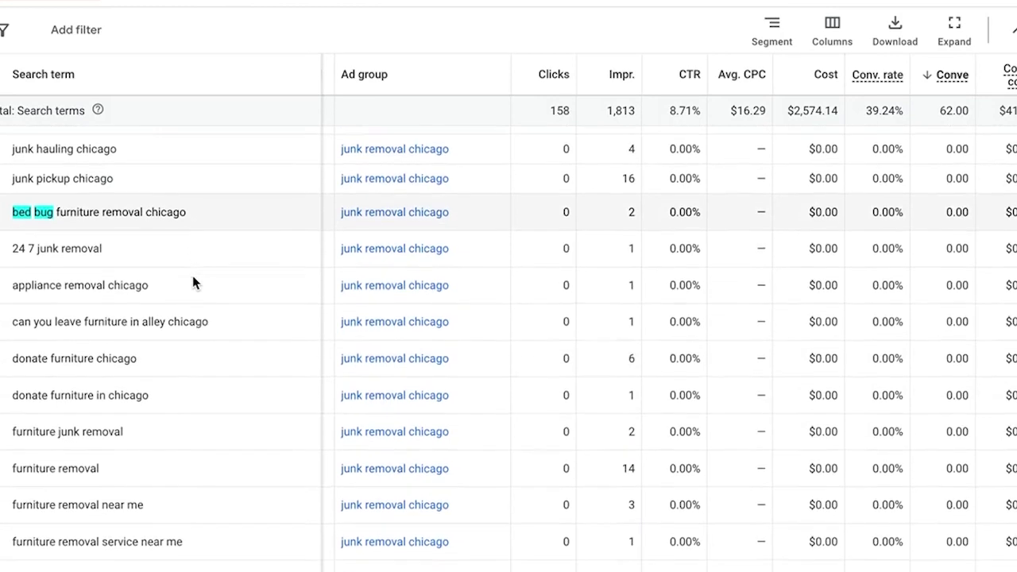
{"action": "scroll", "coordinate": [193, 275], "scroll_direction": "down", "scroll_amount": 1}
{"action": "scroll", "coordinate": [193, 275], "scroll_direction": "down", "scroll_amount": 1}
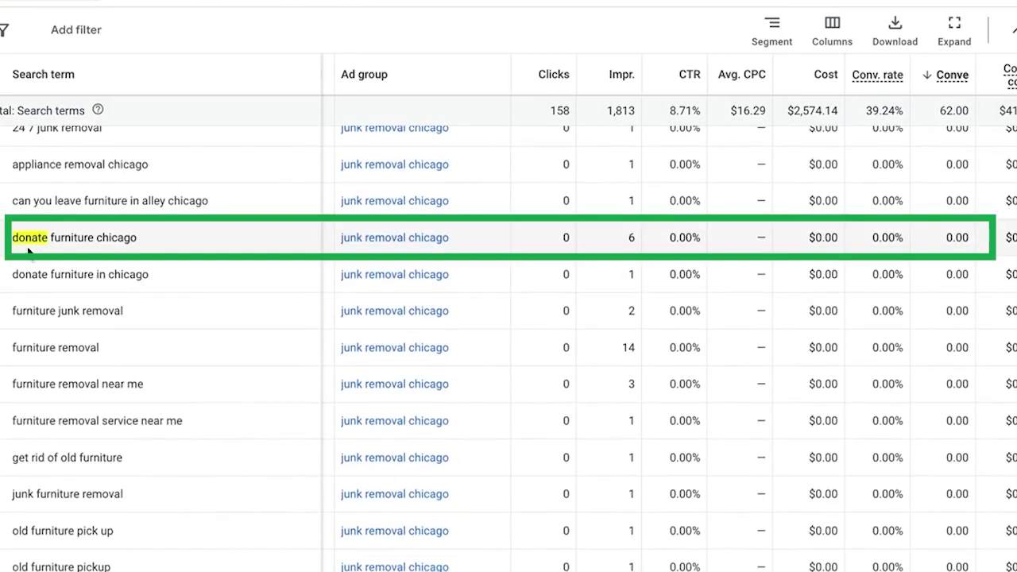
{"action": "scroll", "coordinate": [217, 259], "scroll_direction": "down", "scroll_amount": 3}
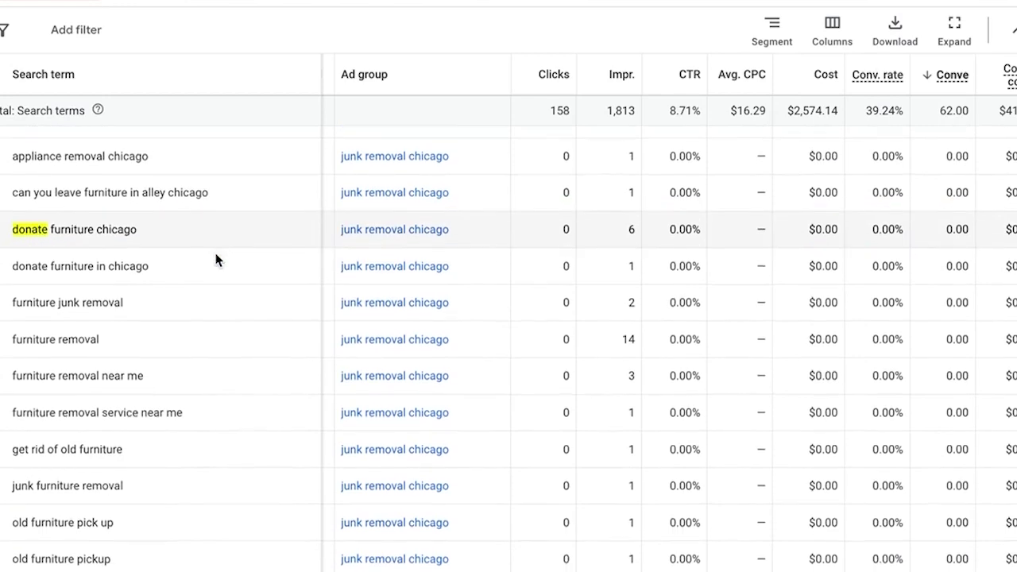
{"action": "scroll", "coordinate": [217, 259], "scroll_direction": "down", "scroll_amount": 6}
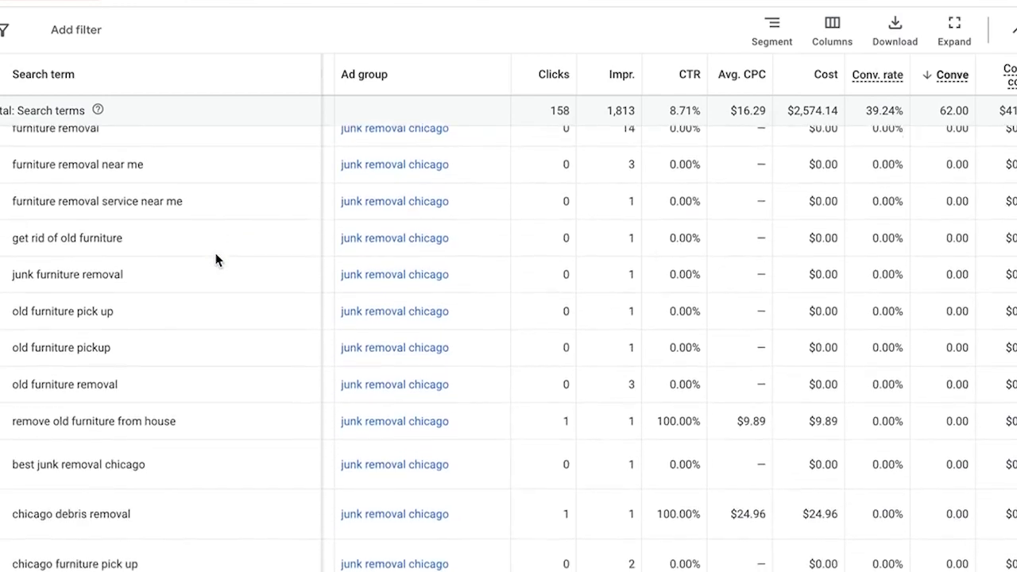
{"action": "scroll", "coordinate": [217, 259], "scroll_direction": "down", "scroll_amount": 3}
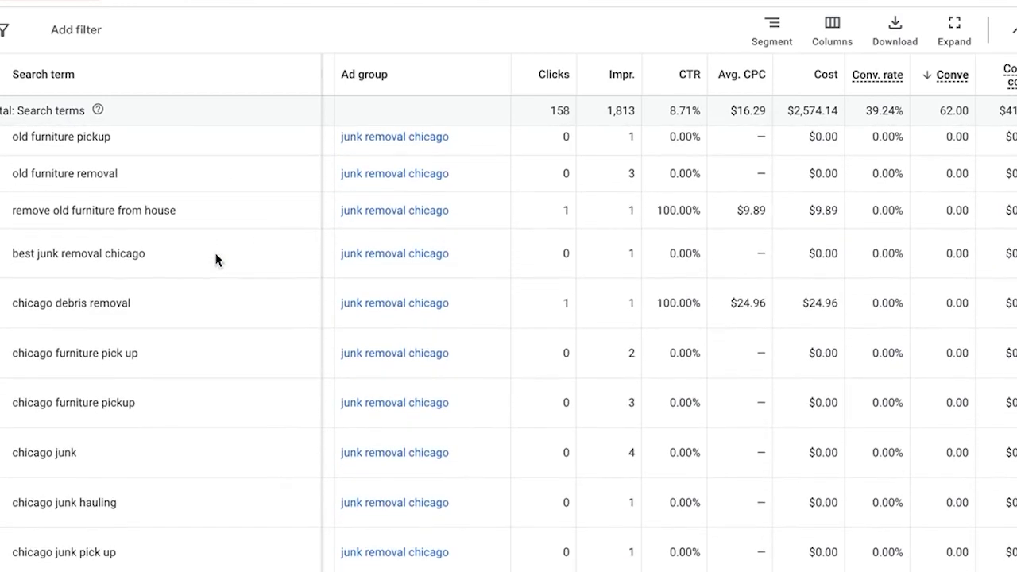
{"action": "scroll", "coordinate": [217, 260], "scroll_direction": "down", "scroll_amount": 5}
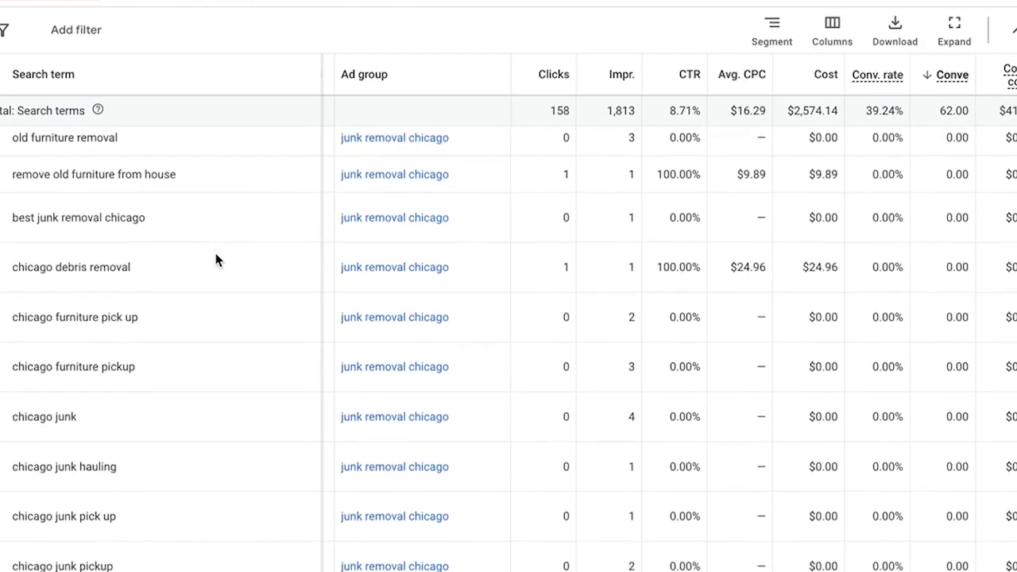
{"action": "scroll", "coordinate": [217, 260], "scroll_direction": "down", "scroll_amount": 4}
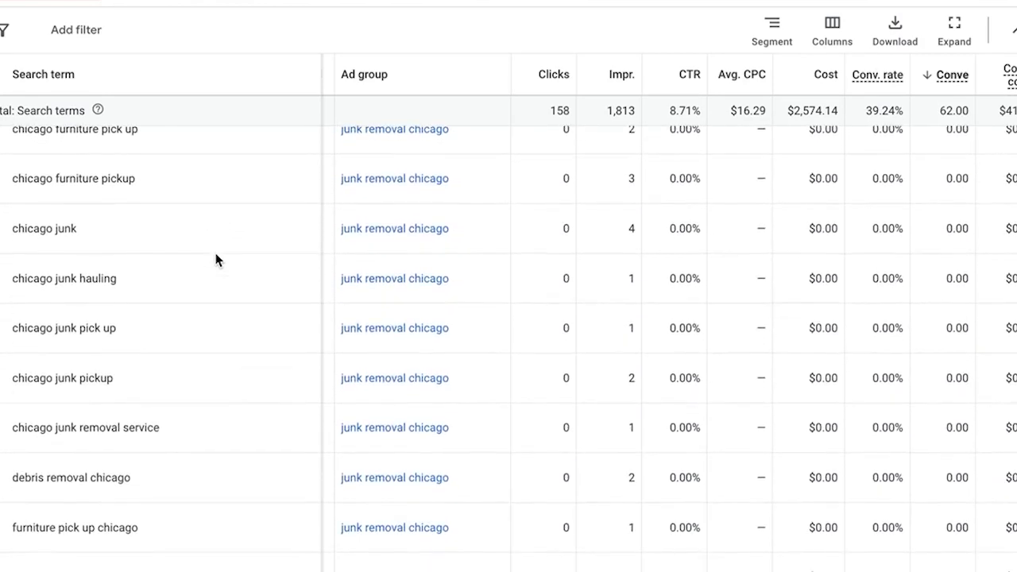
{"action": "scroll", "coordinate": [217, 260], "scroll_direction": "down", "scroll_amount": 4}
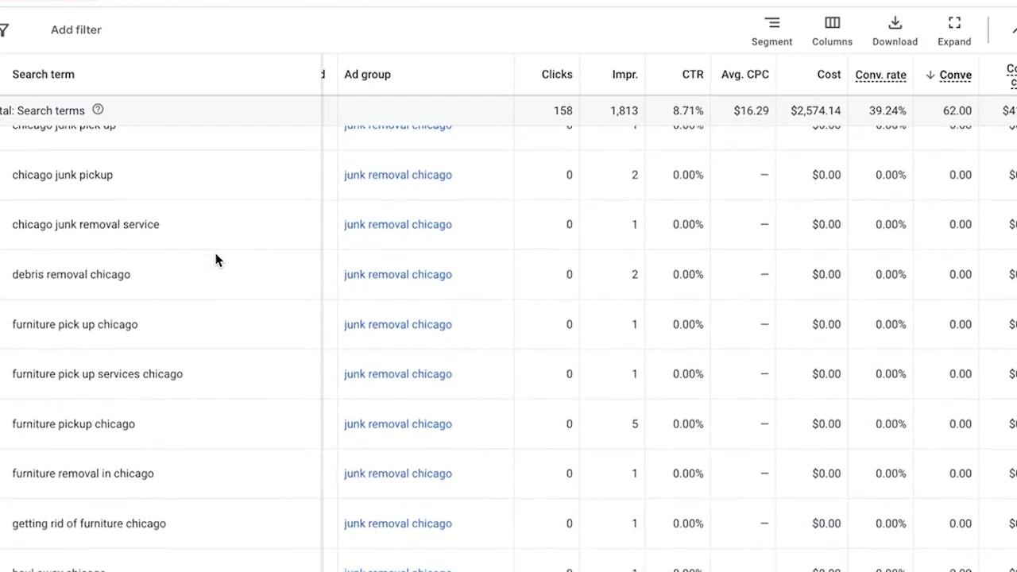
{"action": "scroll", "coordinate": [217, 259], "scroll_direction": "down", "scroll_amount": 3}
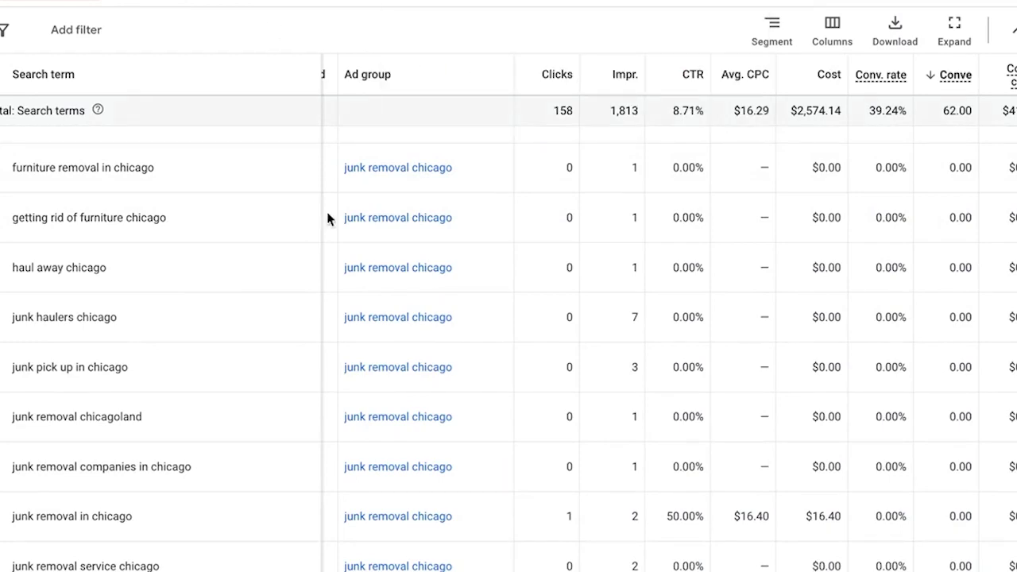
{"action": "scroll", "coordinate": [202, 352], "scroll_direction": "up", "scroll_amount": 5}
{"action": "scroll", "coordinate": [201, 351], "scroll_direction": "up", "scroll_amount": 10}
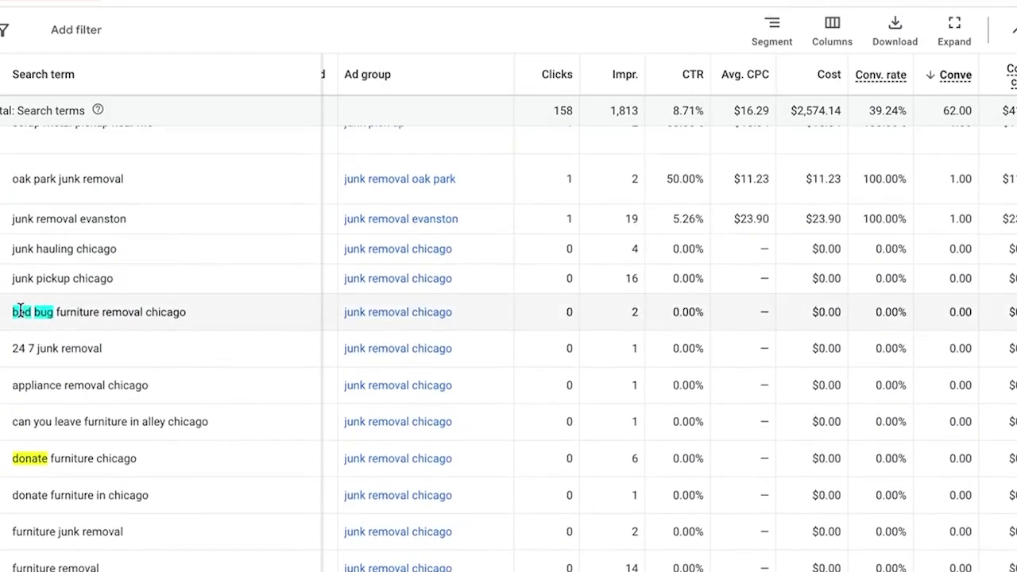
{"action": "left_click_drag", "start_coordinate": [48, 311], "coordinate": [53, 312]}
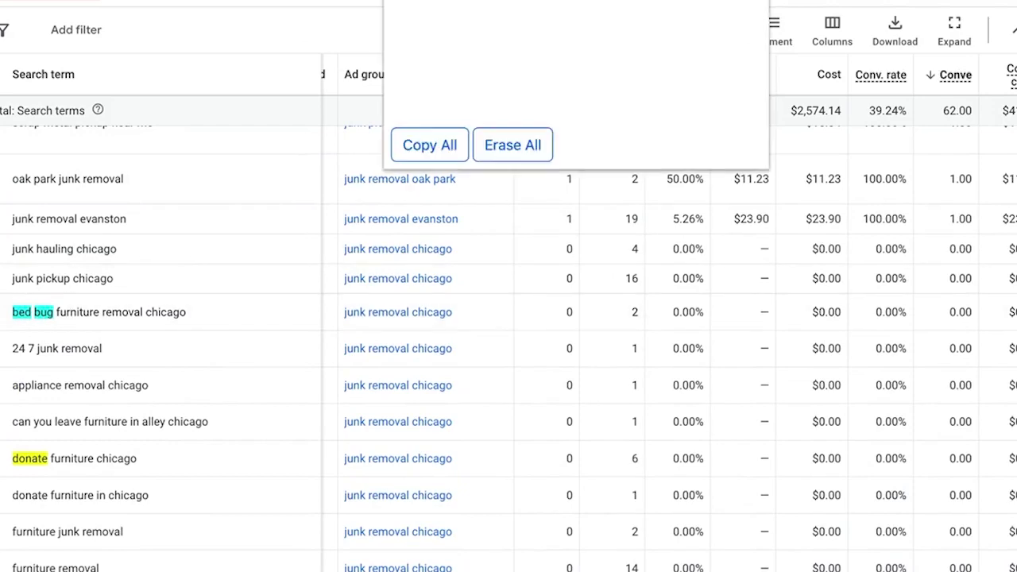
{"action": "scroll", "coordinate": [209, 334], "scroll_direction": "down", "scroll_amount": 10}
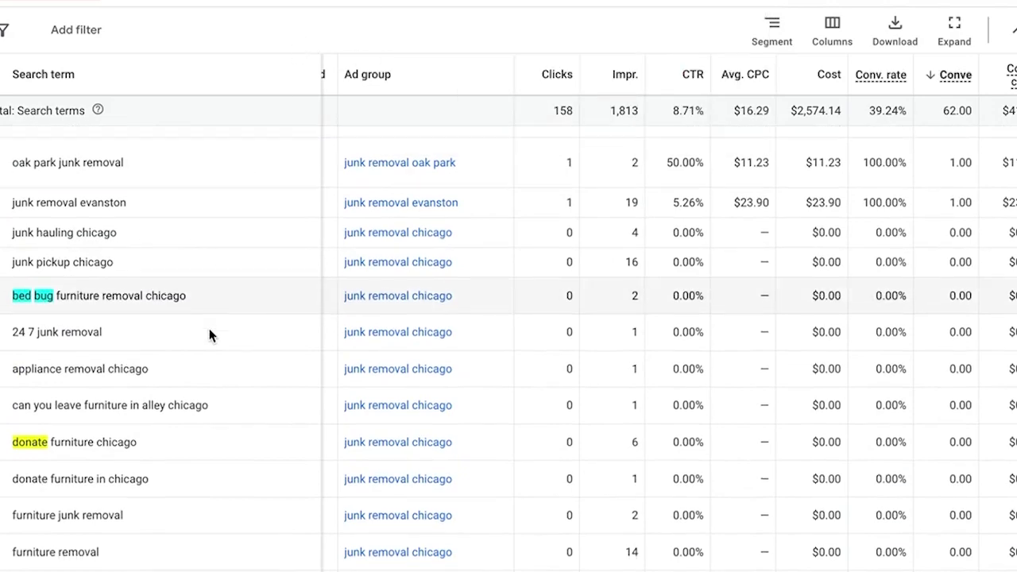
{"action": "scroll", "coordinate": [209, 332], "scroll_direction": "down", "scroll_amount": 10}
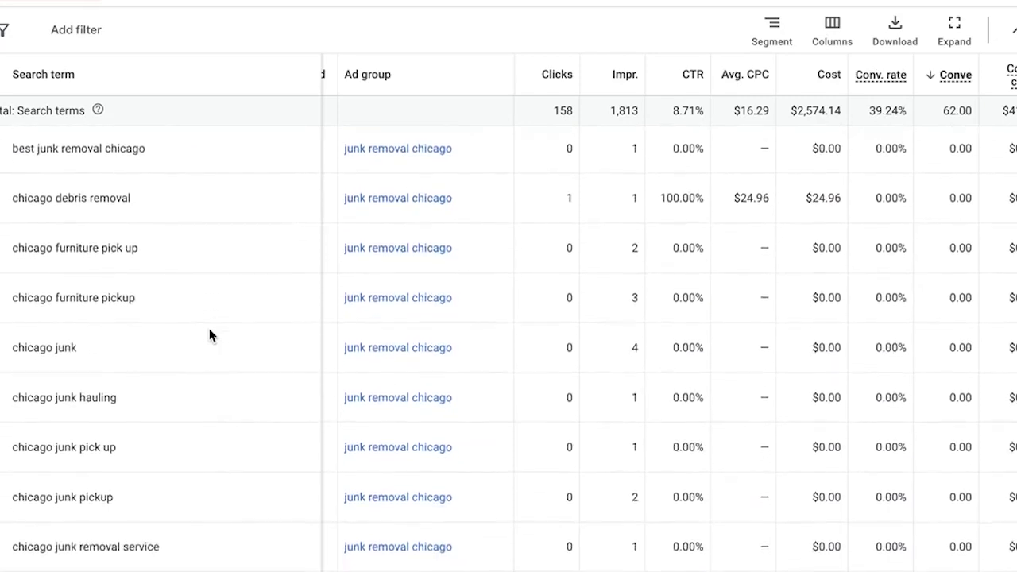
{"action": "scroll", "coordinate": [209, 332], "scroll_direction": "down", "scroll_amount": 5}
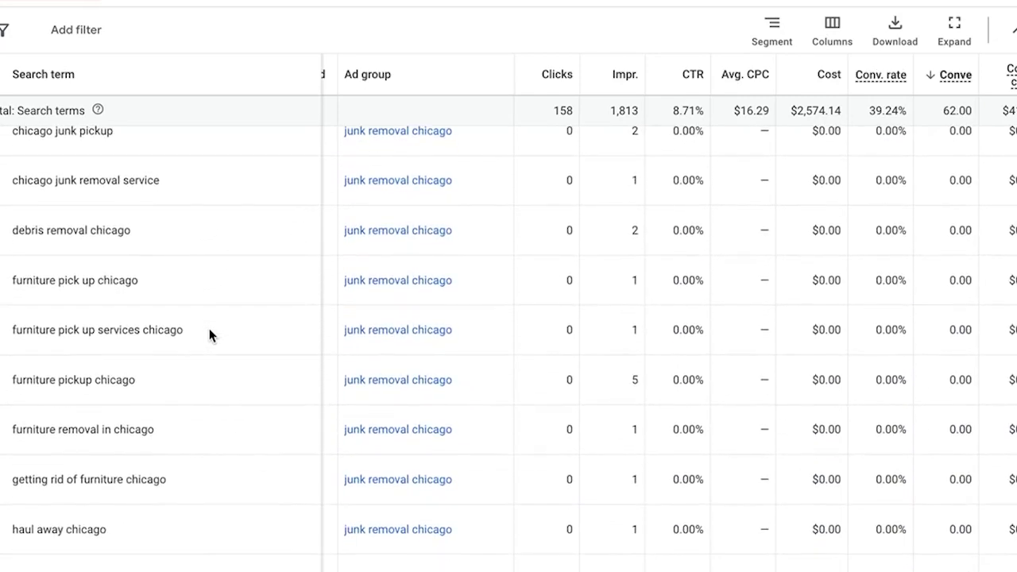
{"action": "scroll", "coordinate": [208, 333], "scroll_direction": "down", "scroll_amount": 5}
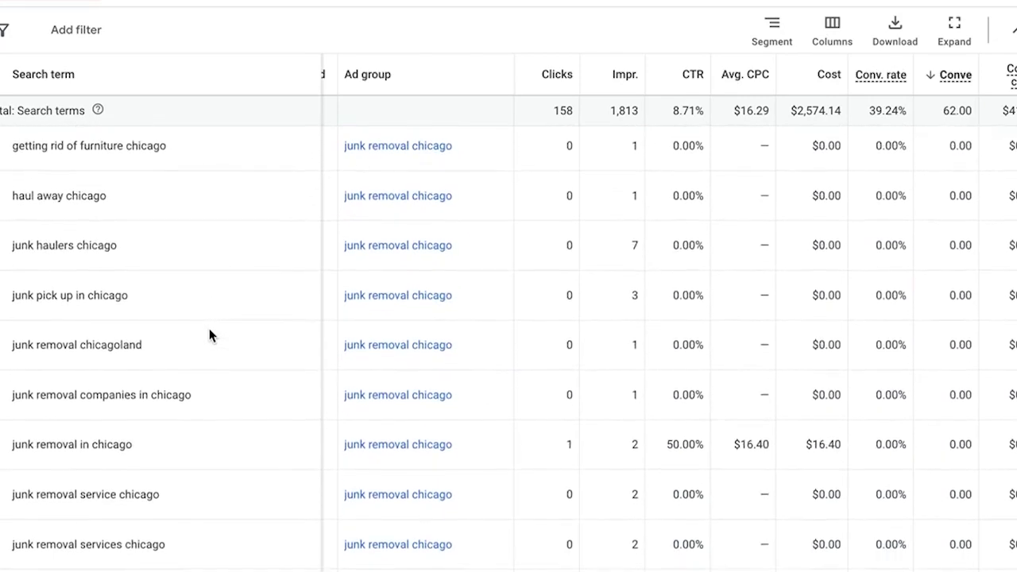
{"action": "scroll", "coordinate": [209, 334], "scroll_direction": "down", "scroll_amount": 5}
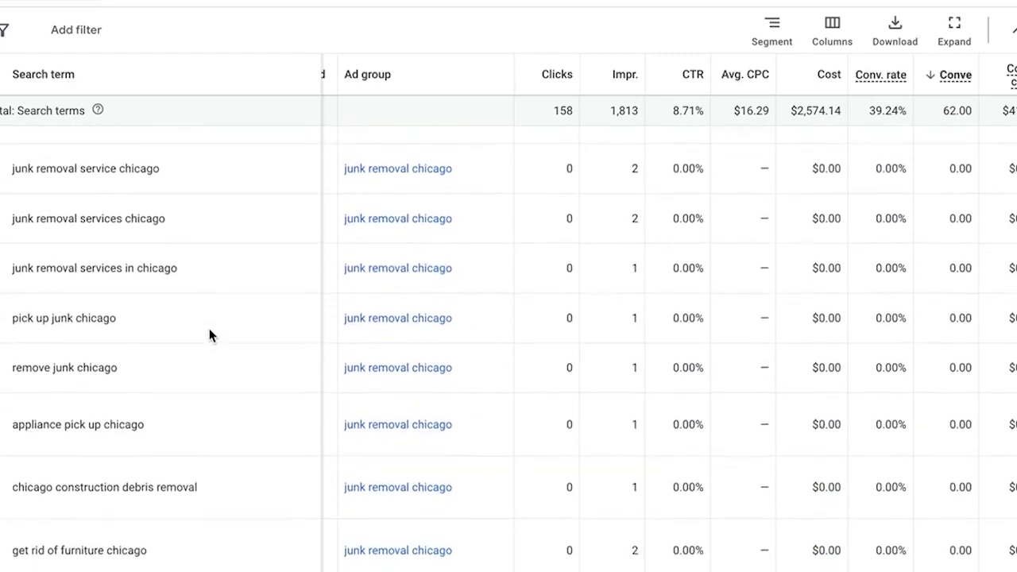
{"action": "scroll", "coordinate": [209, 334], "scroll_direction": "down", "scroll_amount": 5}
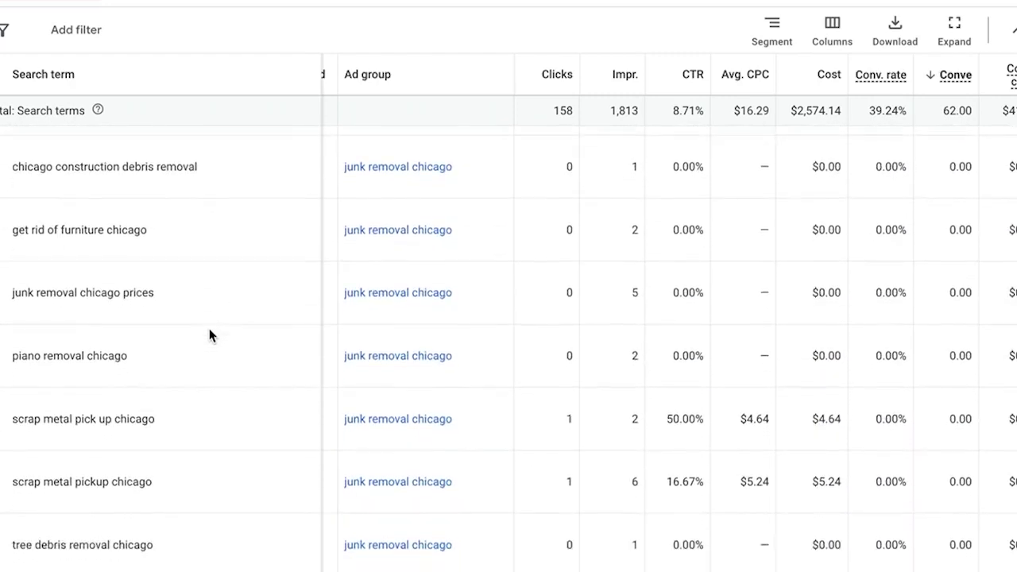
{"action": "scroll", "coordinate": [208, 333], "scroll_direction": "down", "scroll_amount": 1}
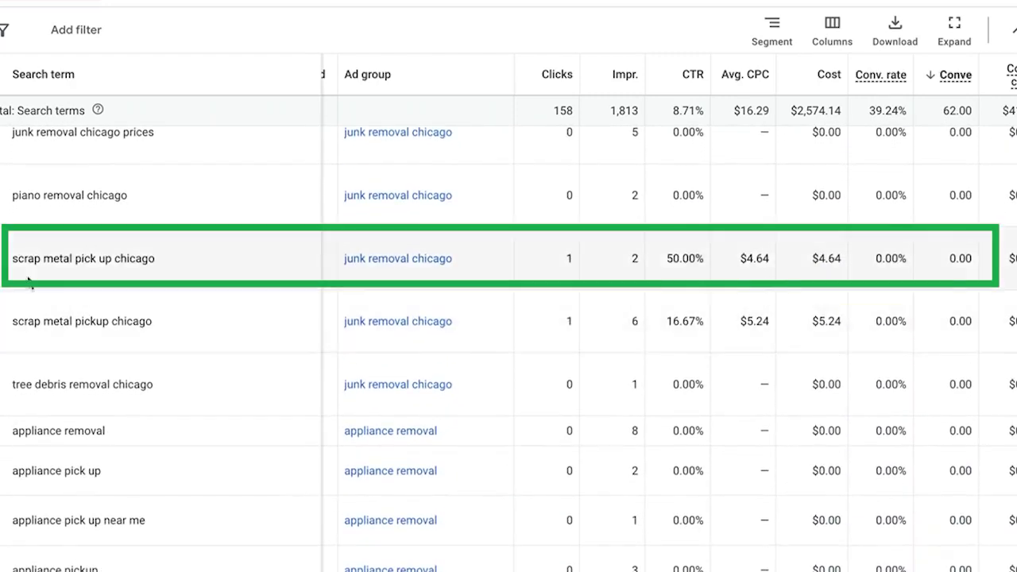
{"action": "scroll", "coordinate": [228, 274], "scroll_direction": "down", "scroll_amount": 4}
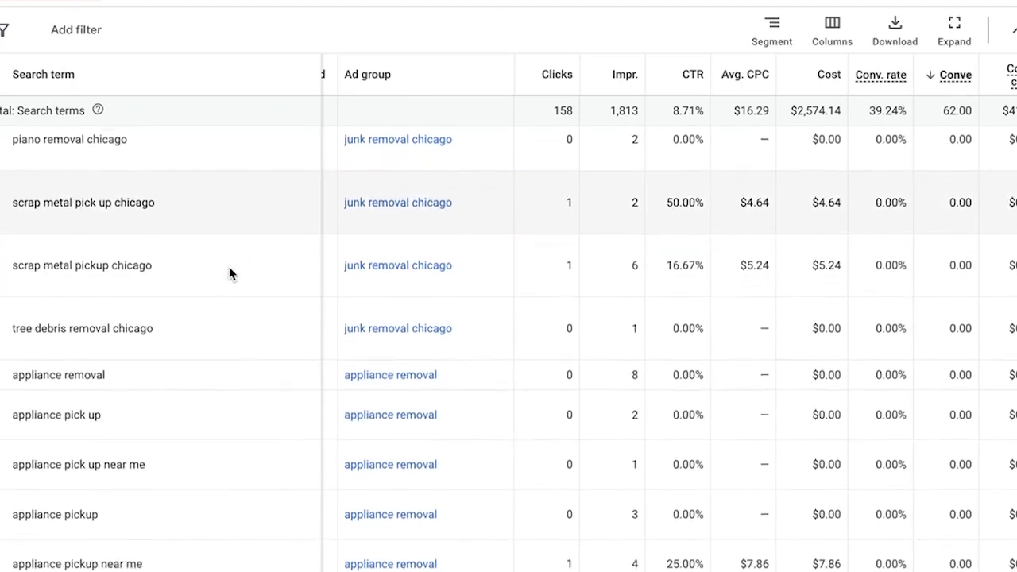
{"action": "scroll", "coordinate": [229, 274], "scroll_direction": "down", "scroll_amount": 5}
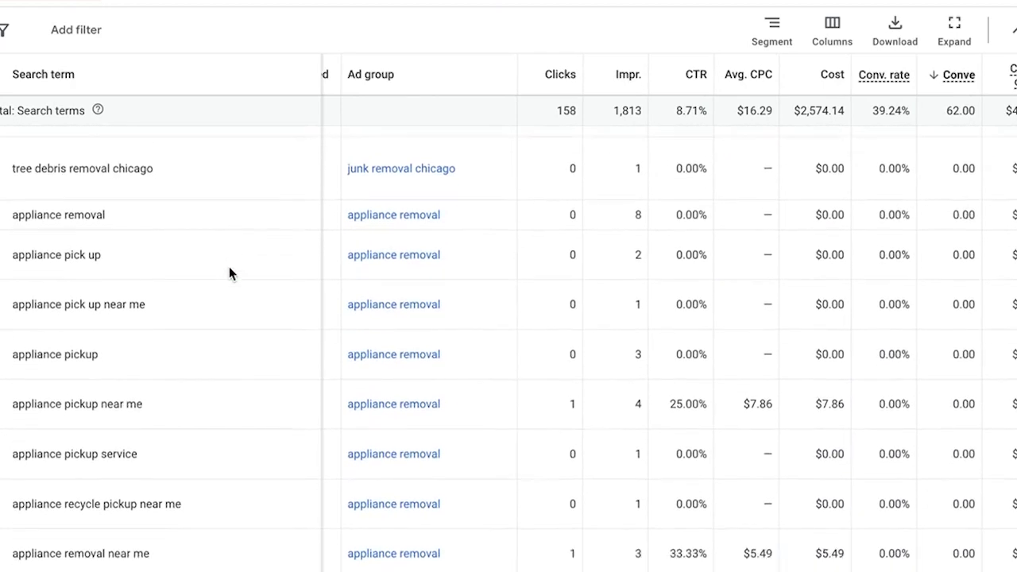
{"action": "scroll", "coordinate": [228, 274], "scroll_direction": "down", "scroll_amount": 7}
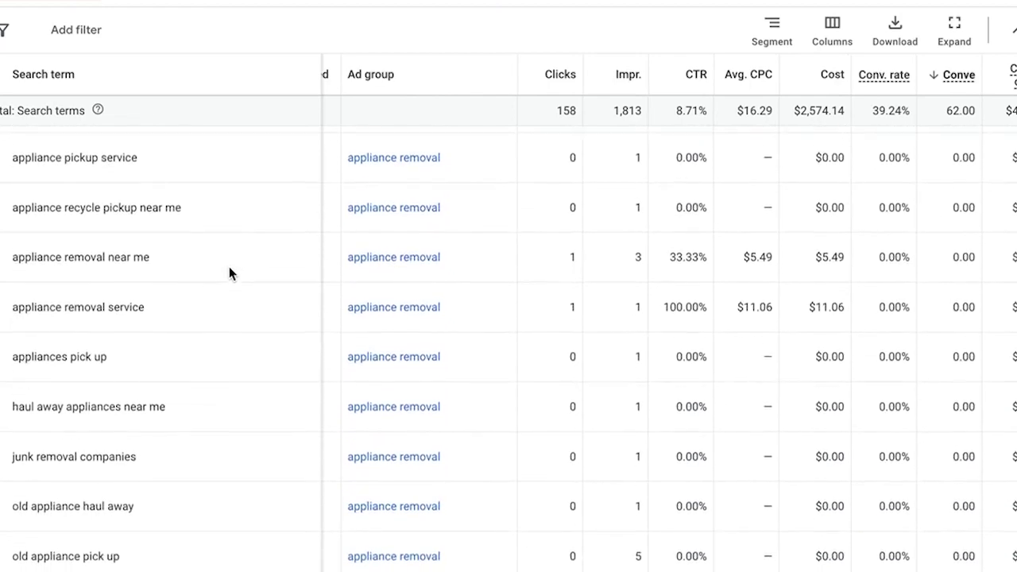
{"action": "scroll", "coordinate": [229, 274], "scroll_direction": "down", "scroll_amount": 5}
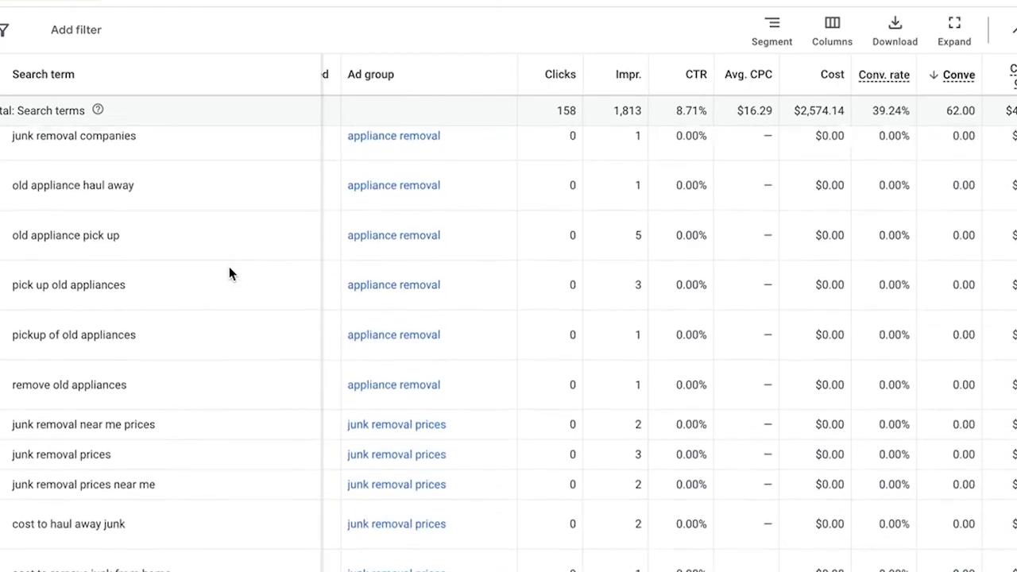
{"action": "scroll", "coordinate": [229, 274], "scroll_direction": "down", "scroll_amount": 5}
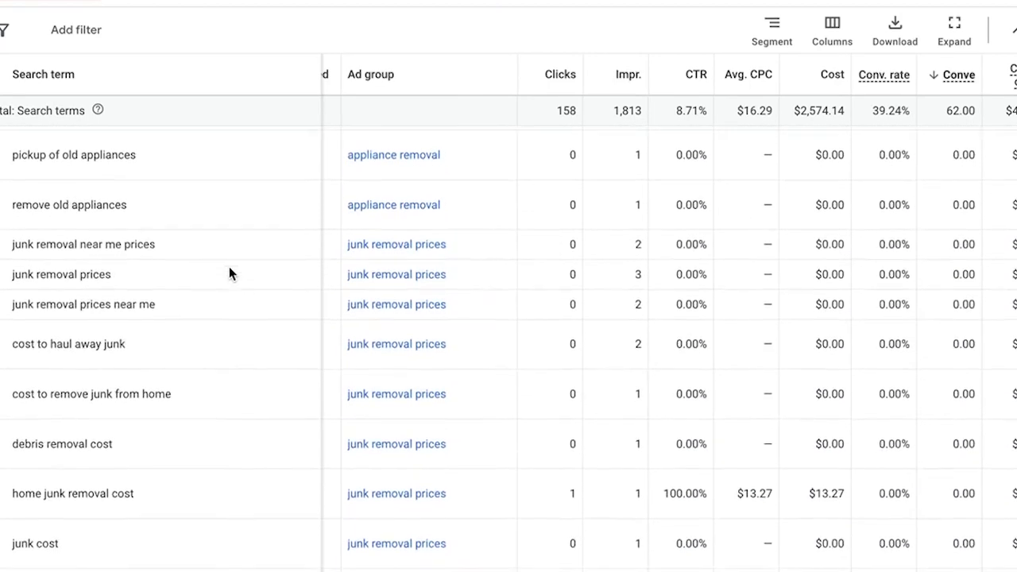
{"action": "scroll", "coordinate": [229, 272], "scroll_direction": "down", "scroll_amount": 5}
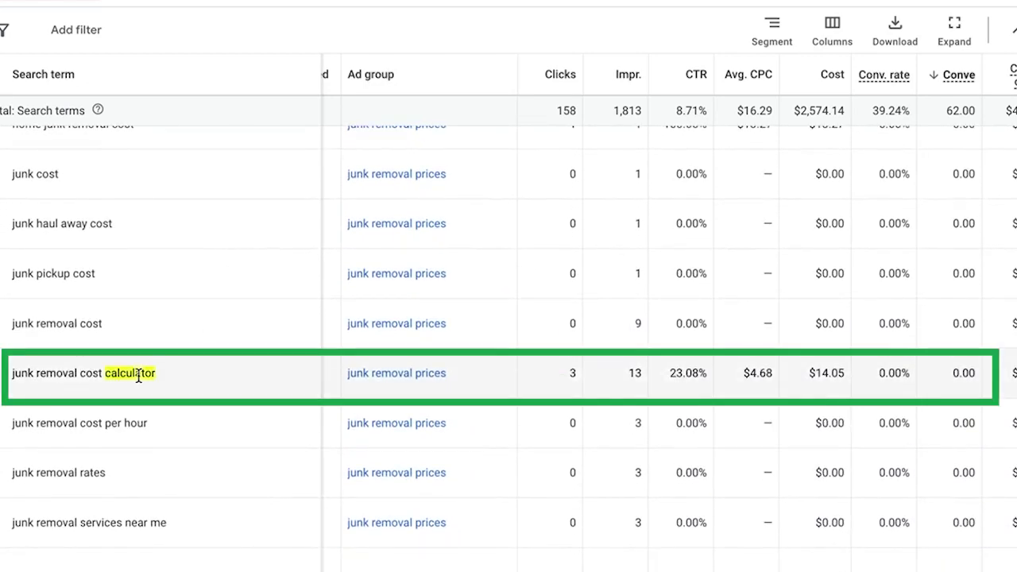
{"action": "scroll", "coordinate": [217, 372], "scroll_direction": "down", "scroll_amount": 4}
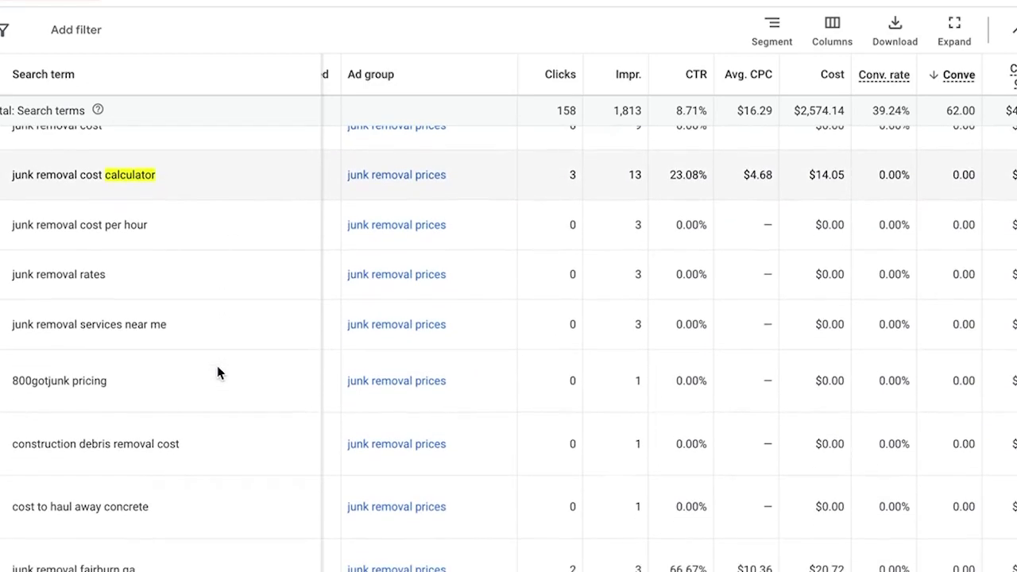
{"action": "scroll", "coordinate": [192, 384], "scroll_direction": "down", "scroll_amount": 6}
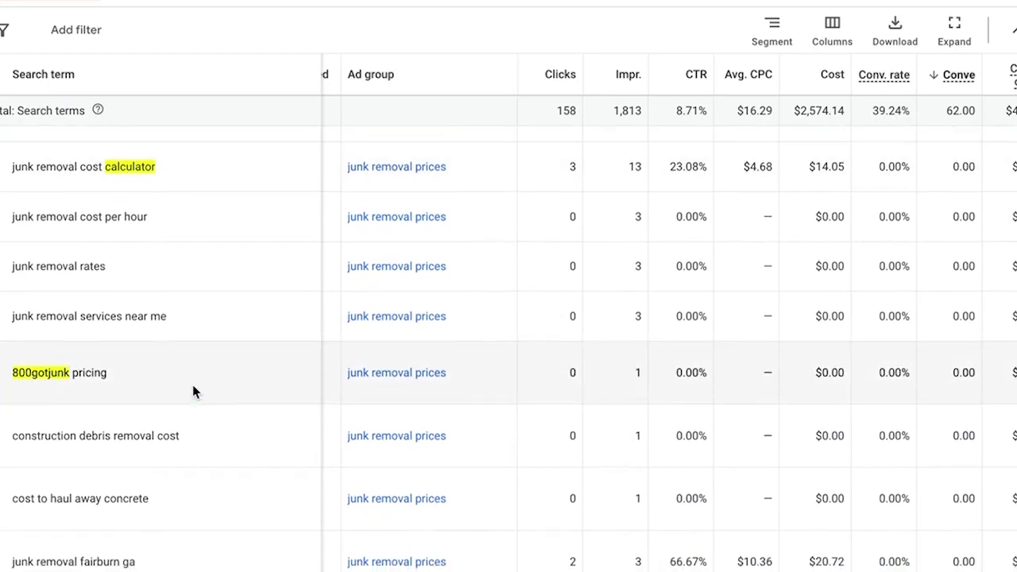
{"action": "scroll", "coordinate": [193, 384], "scroll_direction": "down", "scroll_amount": 7}
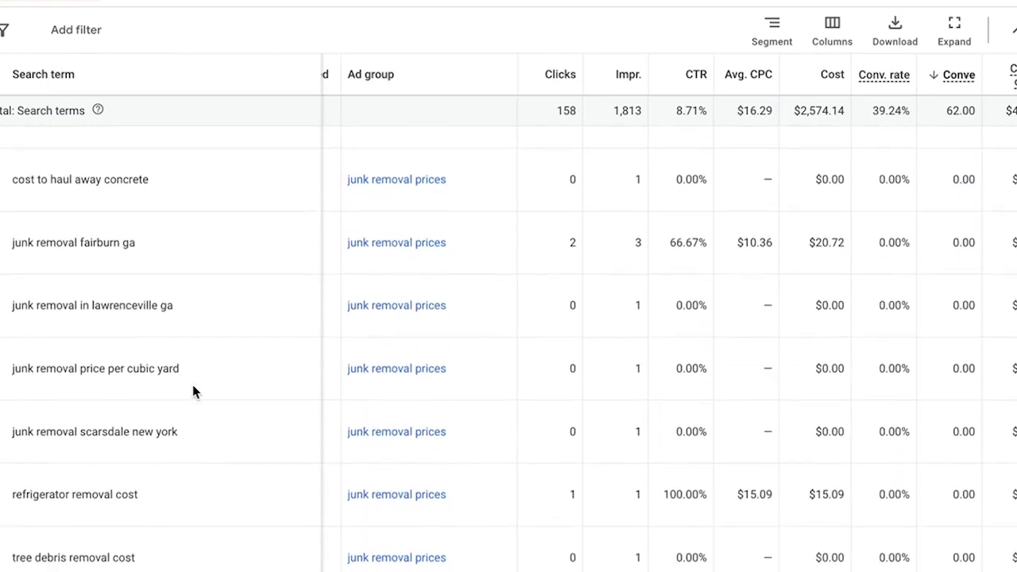
{"action": "scroll", "coordinate": [192, 385], "scroll_direction": "down", "scroll_amount": 4}
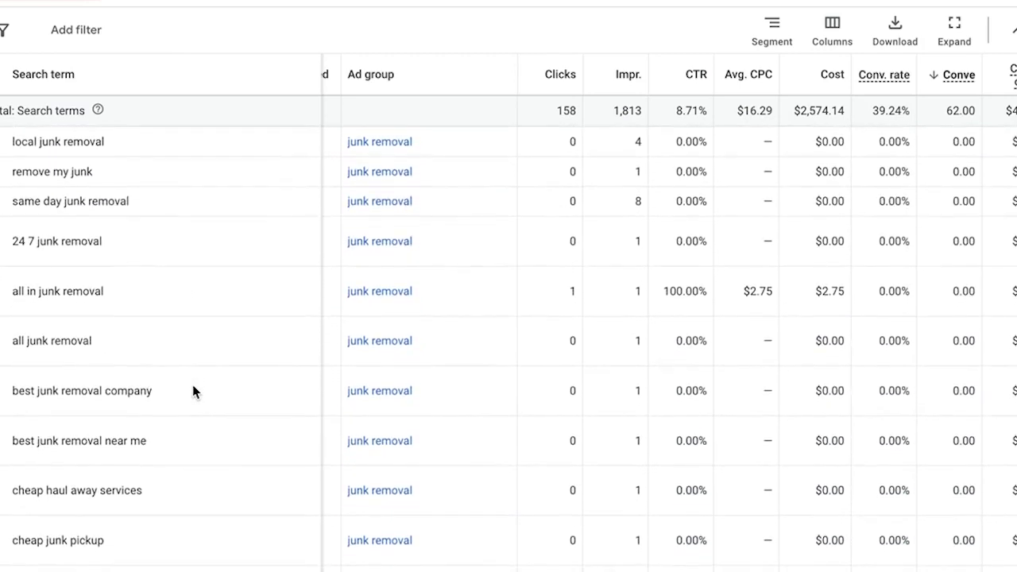
{"action": "scroll", "coordinate": [192, 390], "scroll_direction": "down", "scroll_amount": 6}
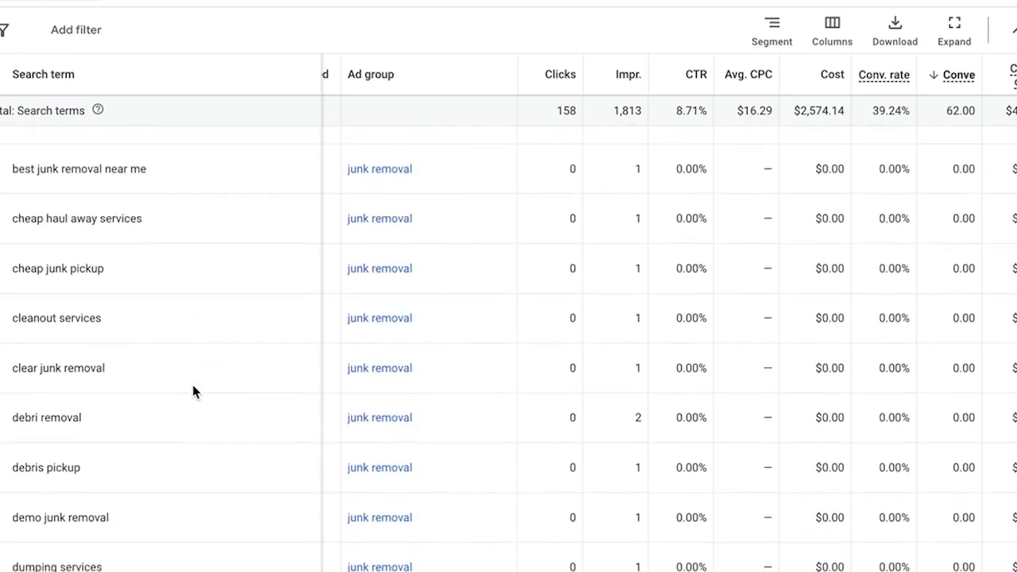
{"action": "scroll", "coordinate": [194, 391], "scroll_direction": "down", "scroll_amount": 5}
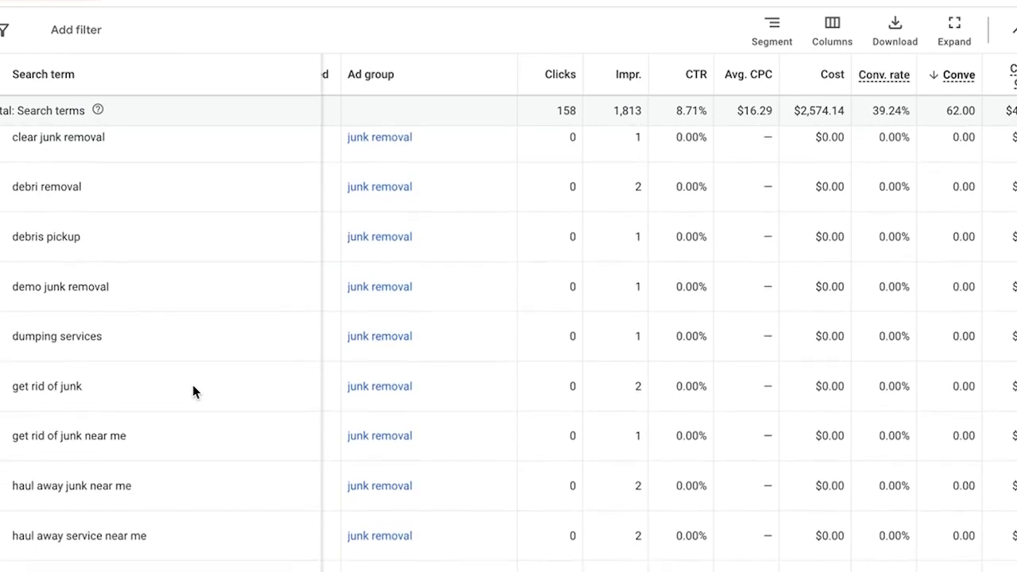
{"action": "scroll", "coordinate": [213, 337], "scroll_direction": "down", "scroll_amount": 5}
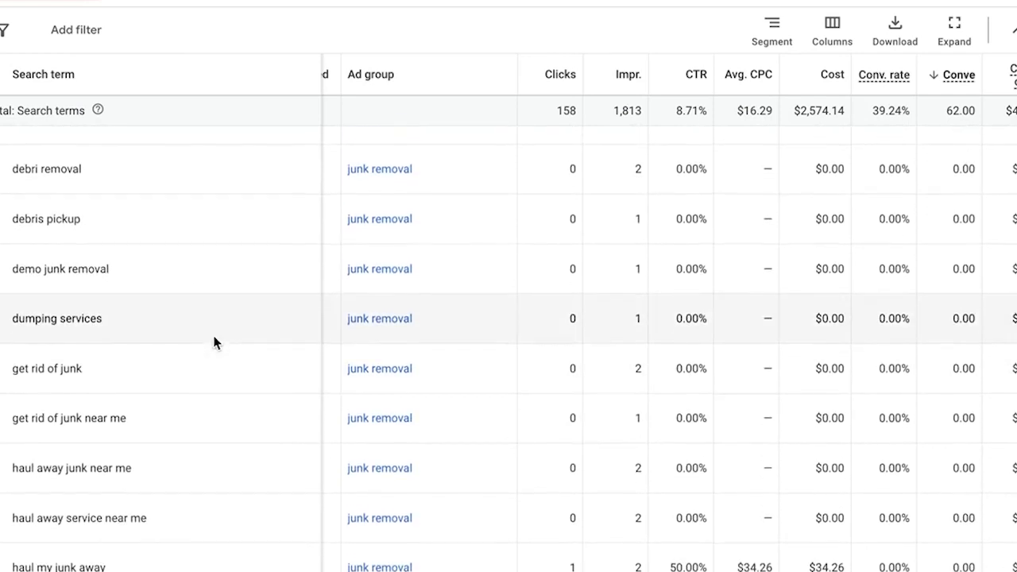
{"action": "scroll", "coordinate": [213, 343], "scroll_direction": "down", "scroll_amount": 6}
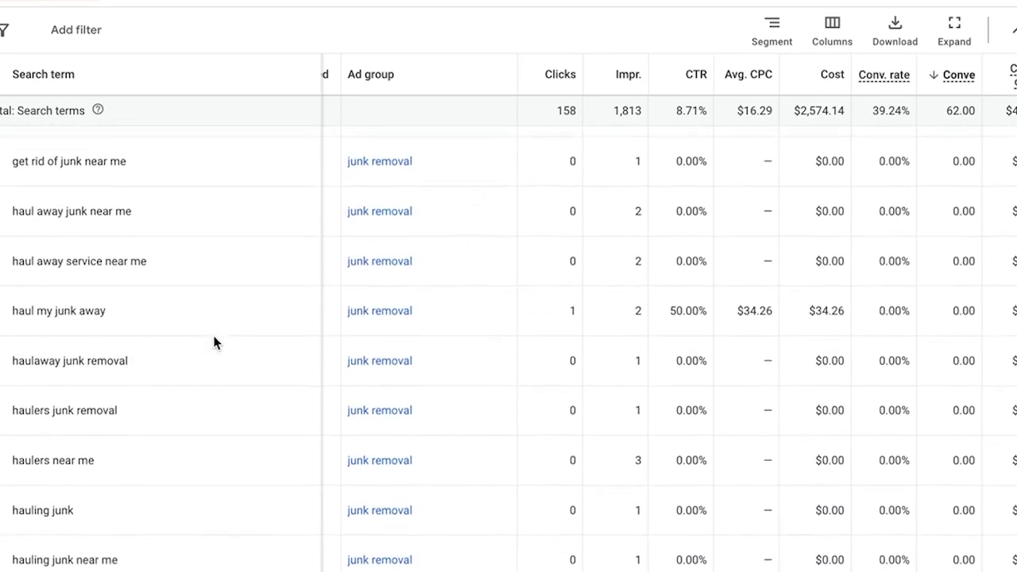
{"action": "scroll", "coordinate": [213, 342], "scroll_direction": "down", "scroll_amount": 4}
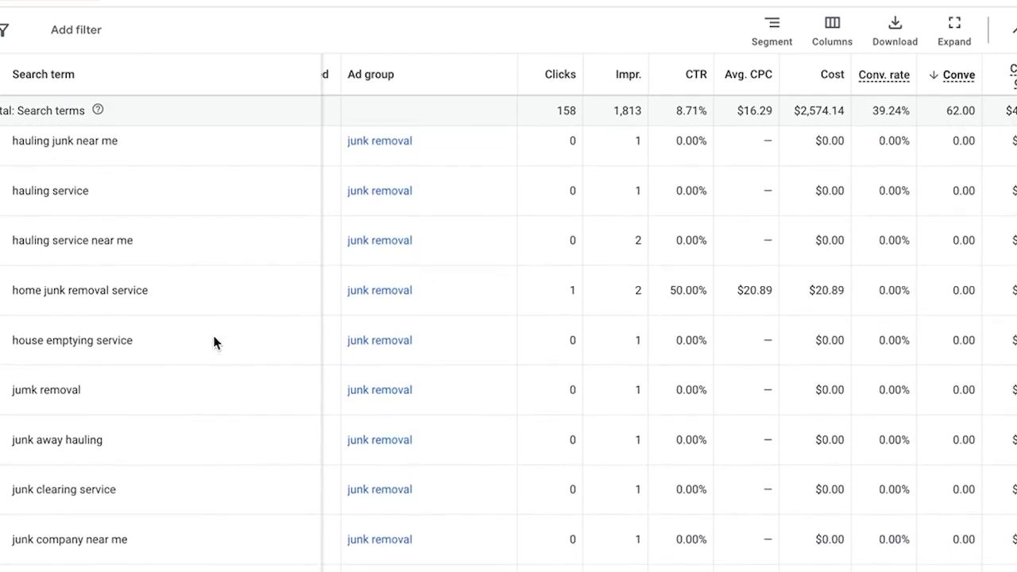
{"action": "scroll", "coordinate": [213, 342], "scroll_direction": "down", "scroll_amount": 3}
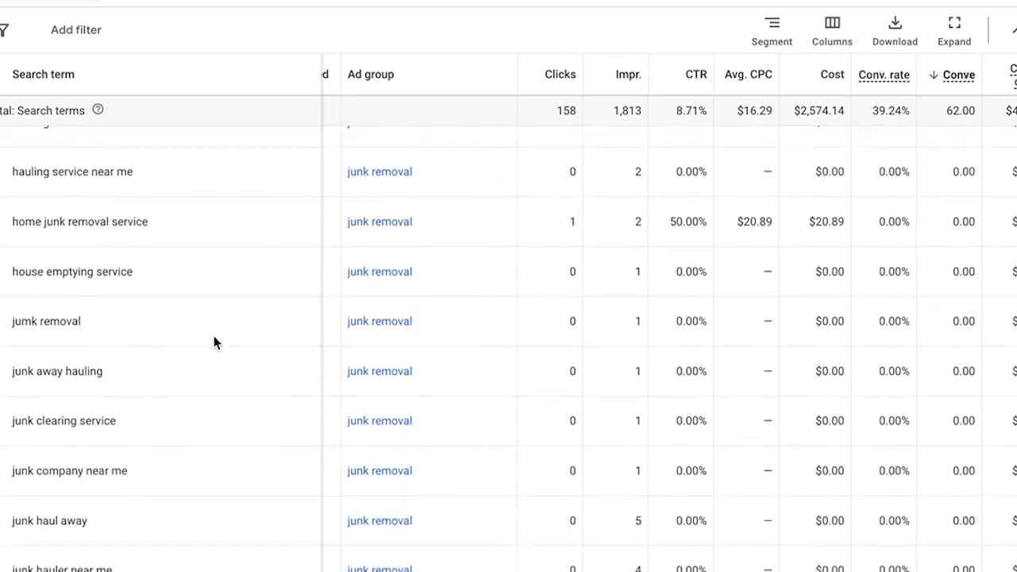
{"action": "scroll", "coordinate": [213, 343], "scroll_direction": "down", "scroll_amount": 3}
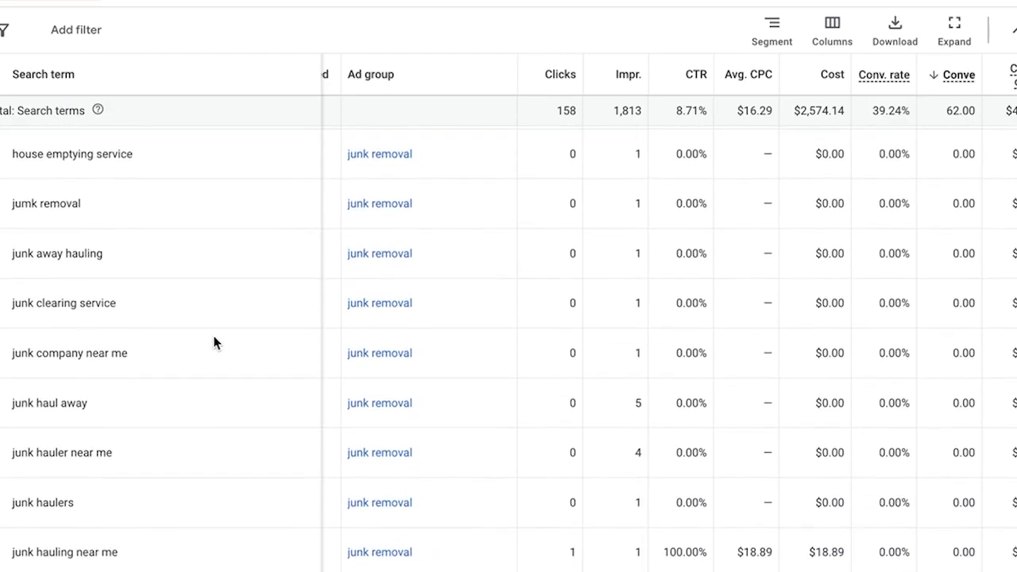
{"action": "scroll", "coordinate": [213, 343], "scroll_direction": "down", "scroll_amount": 6}
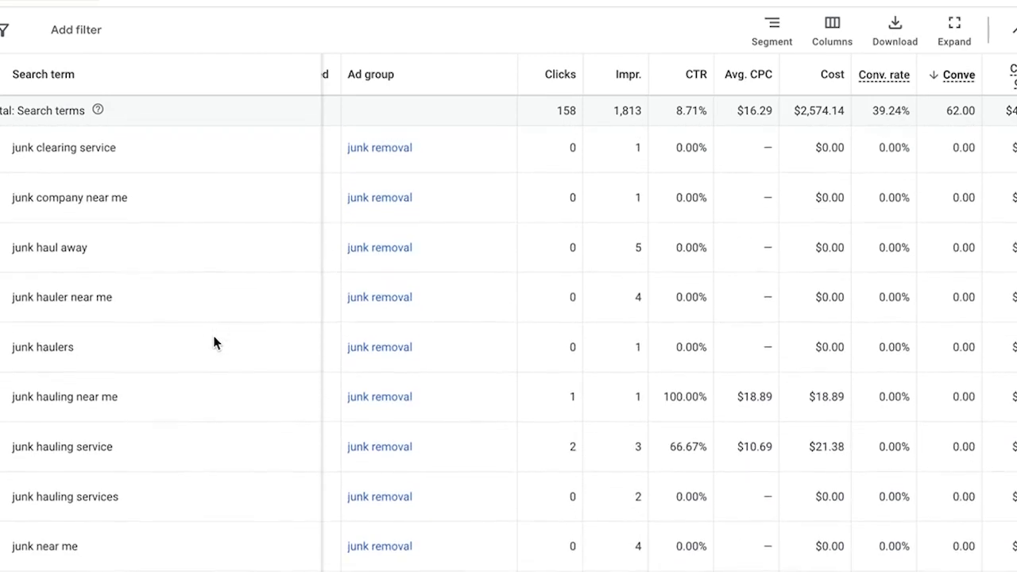
{"action": "scroll", "coordinate": [212, 343], "scroll_direction": "down", "scroll_amount": 2}
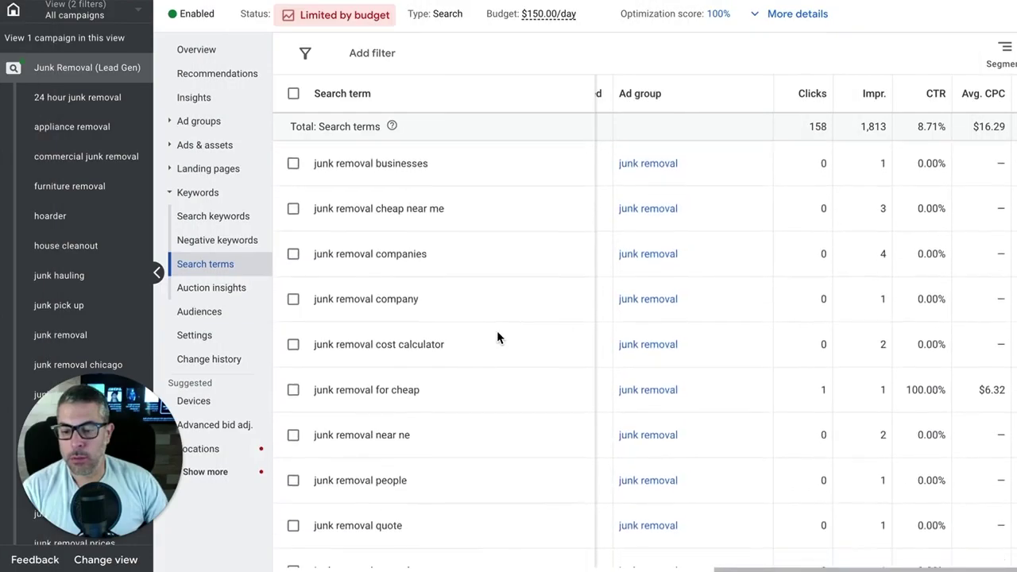
{"action": "scroll", "coordinate": [496, 336], "scroll_direction": "down", "scroll_amount": 2}
{"action": "scroll", "coordinate": [496, 336], "scroll_direction": "down", "scroll_amount": 5}
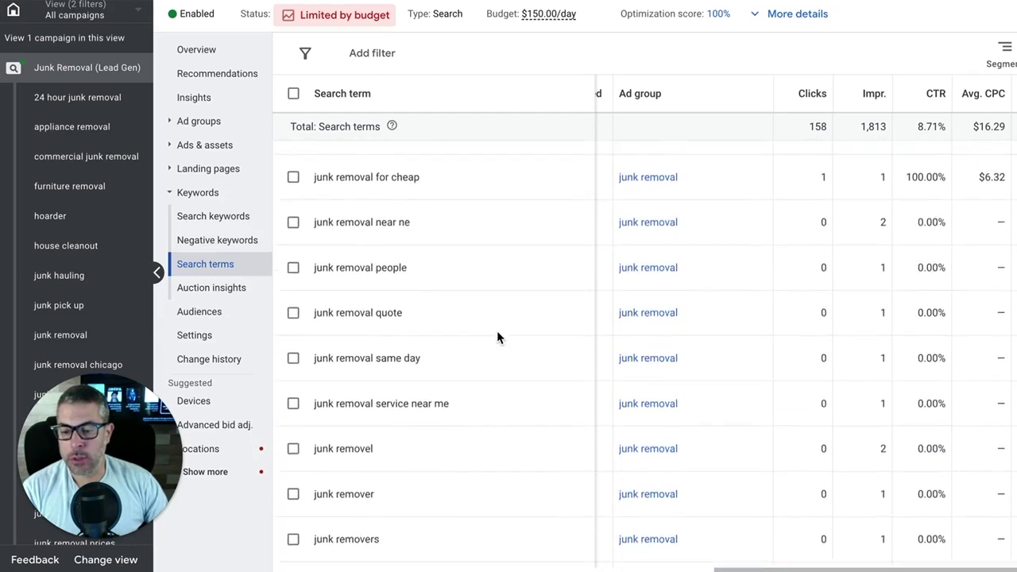
{"action": "scroll", "coordinate": [497, 338], "scroll_direction": "down", "scroll_amount": 5}
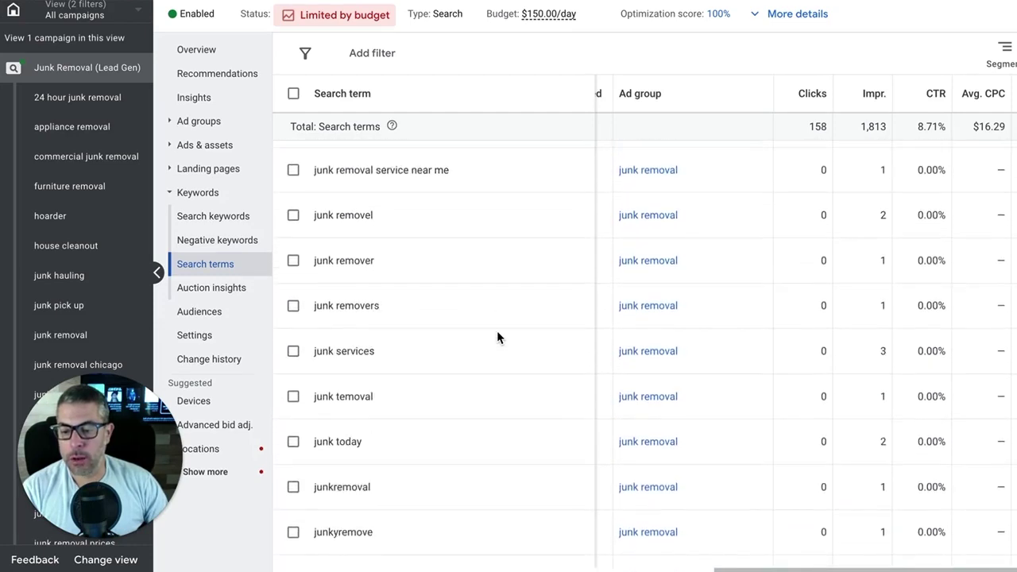
{"action": "scroll", "coordinate": [496, 336], "scroll_direction": "down", "scroll_amount": 3}
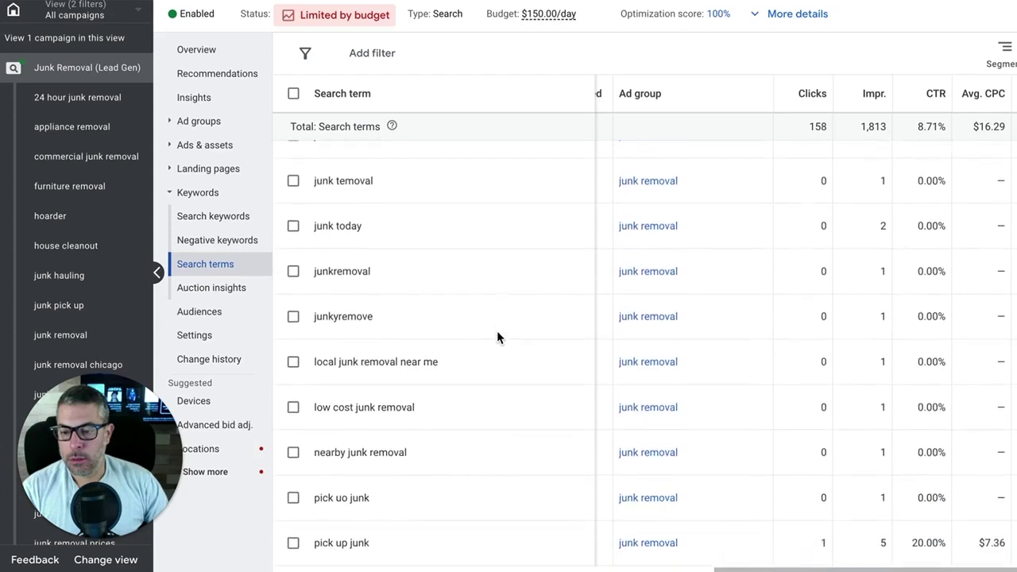
{"action": "scroll", "coordinate": [497, 338], "scroll_direction": "down", "scroll_amount": 2}
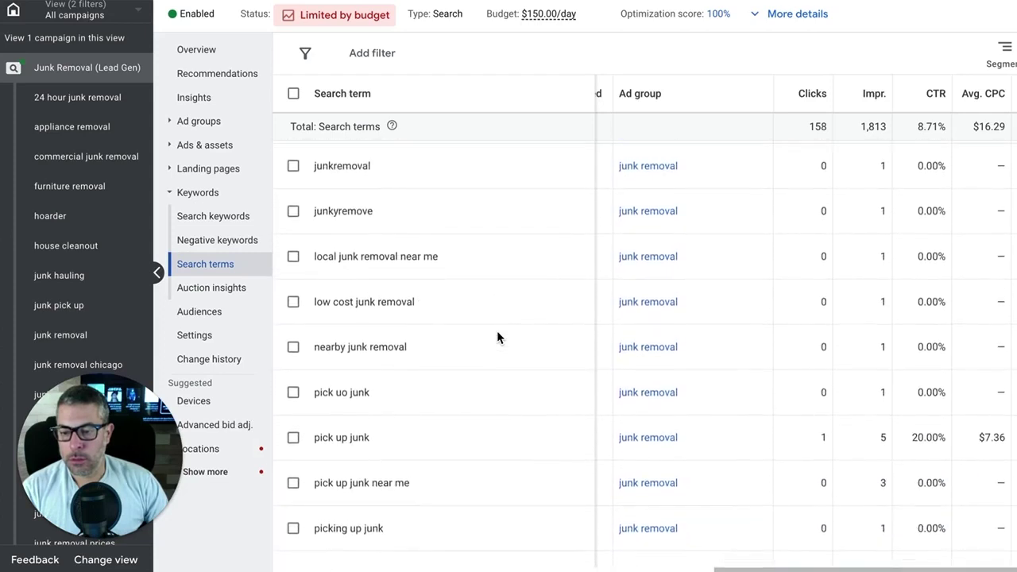
{"action": "scroll", "coordinate": [480, 292], "scroll_direction": "down", "scroll_amount": 5}
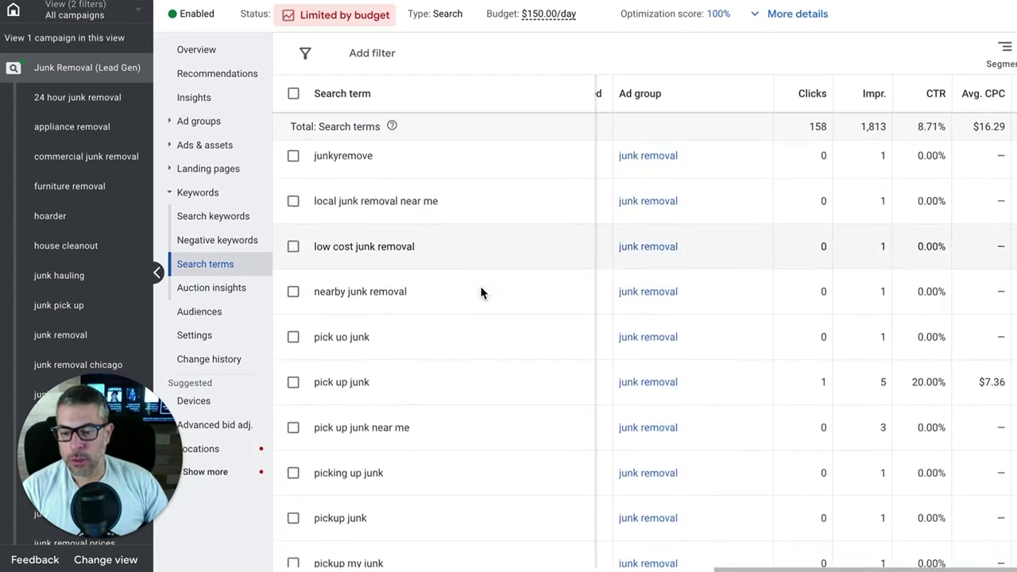
{"action": "scroll", "coordinate": [480, 292], "scroll_direction": "down", "scroll_amount": 4}
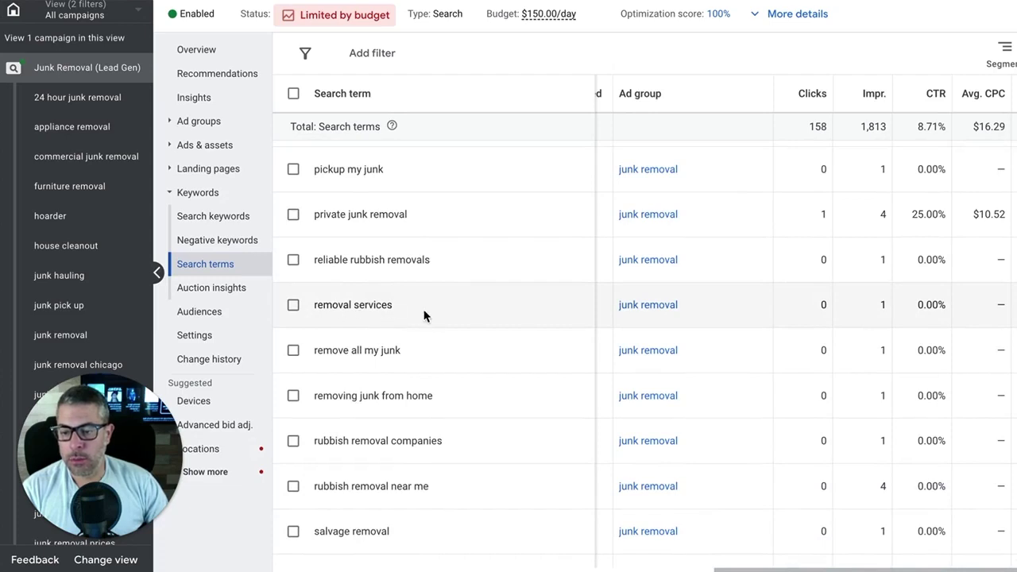
{"action": "scroll", "coordinate": [423, 315], "scroll_direction": "down", "scroll_amount": 1}
{"action": "scroll", "coordinate": [389, 308], "scroll_direction": "left", "scroll_amount": 1}
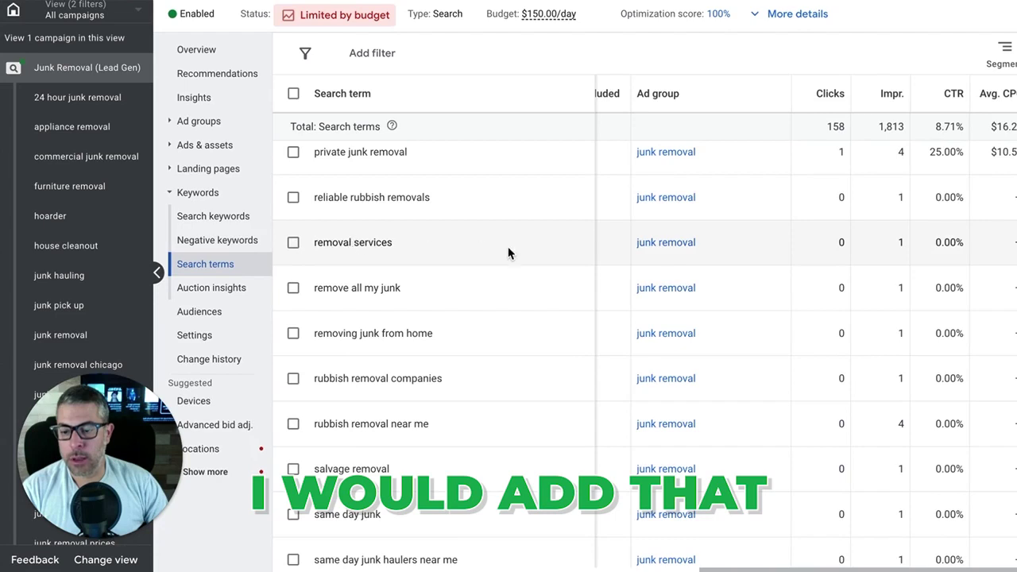
{"action": "scroll", "coordinate": [508, 248], "scroll_direction": "down", "scroll_amount": 4}
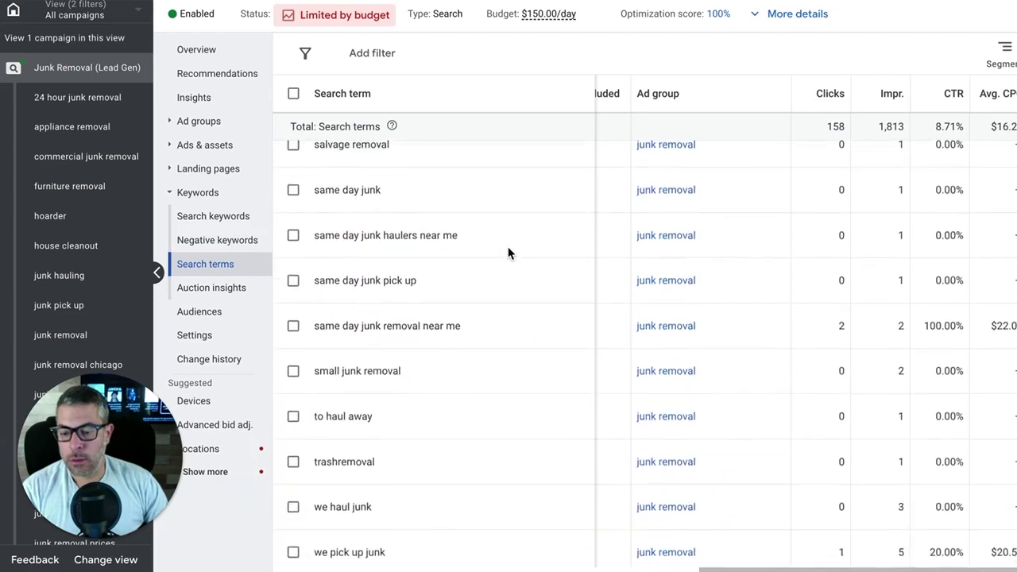
{"action": "scroll", "coordinate": [508, 253], "scroll_direction": "down", "scroll_amount": 3}
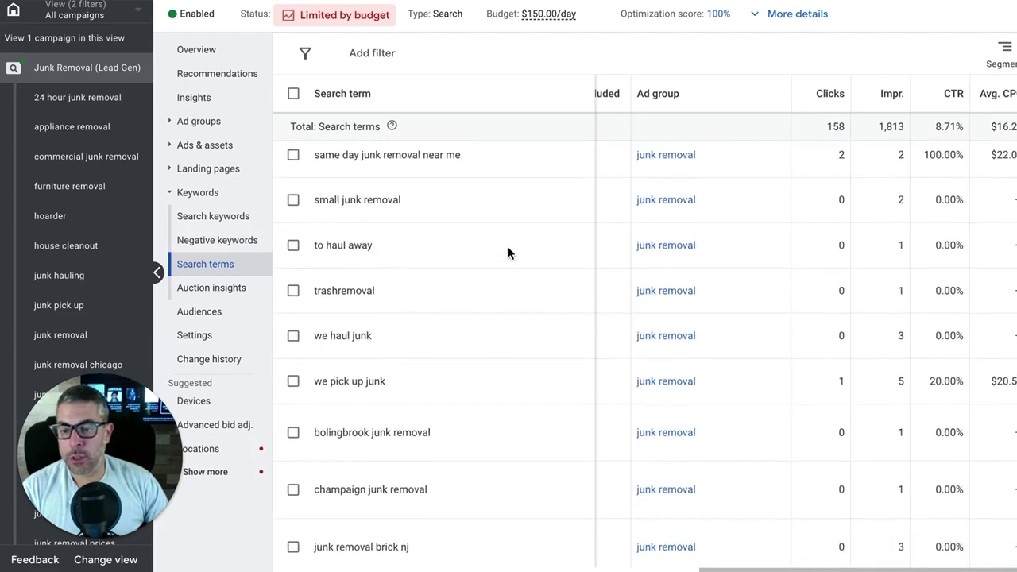
{"action": "scroll", "coordinate": [508, 252], "scroll_direction": "down", "scroll_amount": 2}
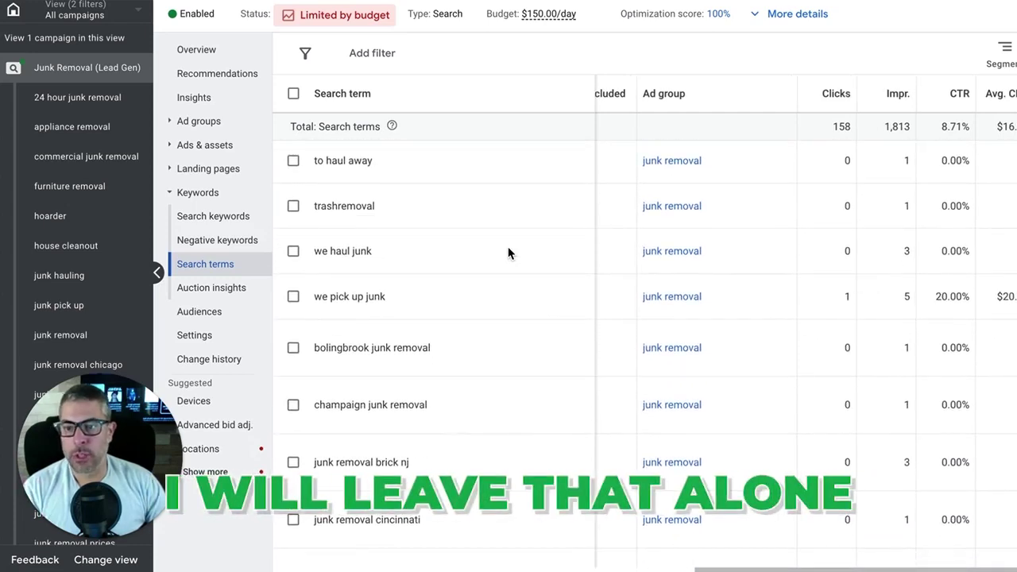
{"action": "scroll", "coordinate": [507, 253], "scroll_direction": "down", "scroll_amount": 2}
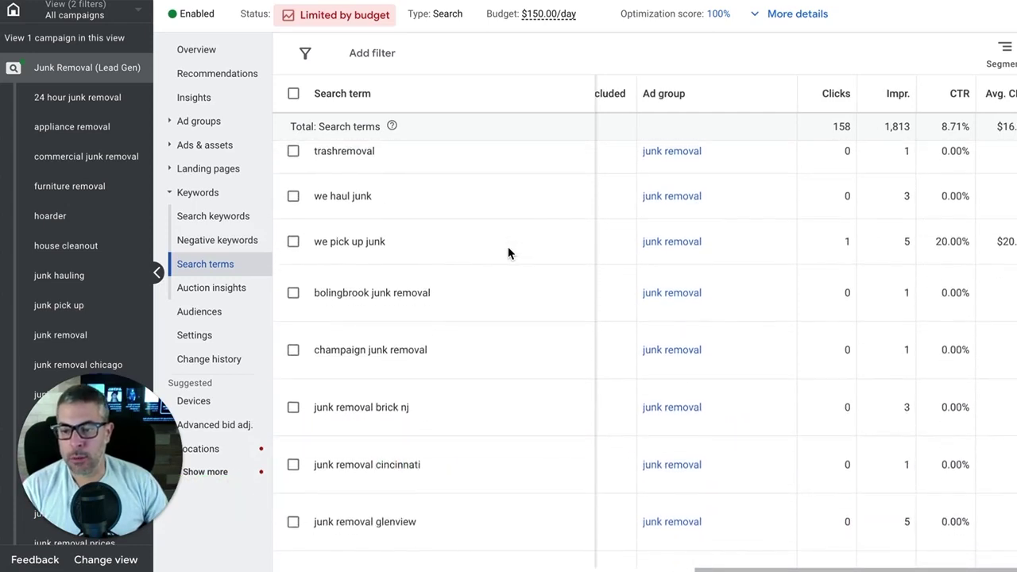
{"action": "scroll", "coordinate": [508, 253], "scroll_direction": "down", "scroll_amount": 1}
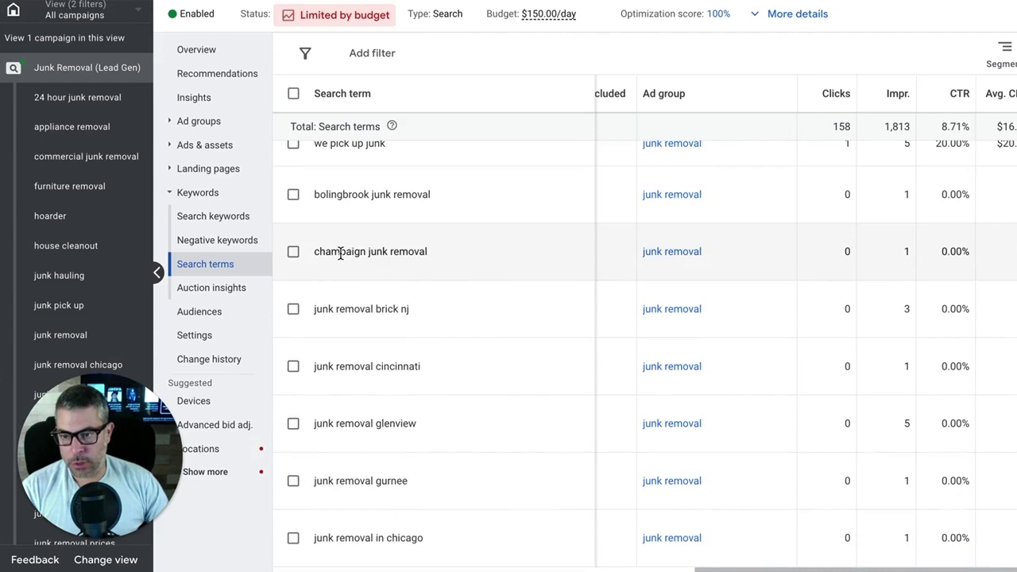
{"action": "scroll", "coordinate": [474, 296], "scroll_direction": "down", "scroll_amount": 4}
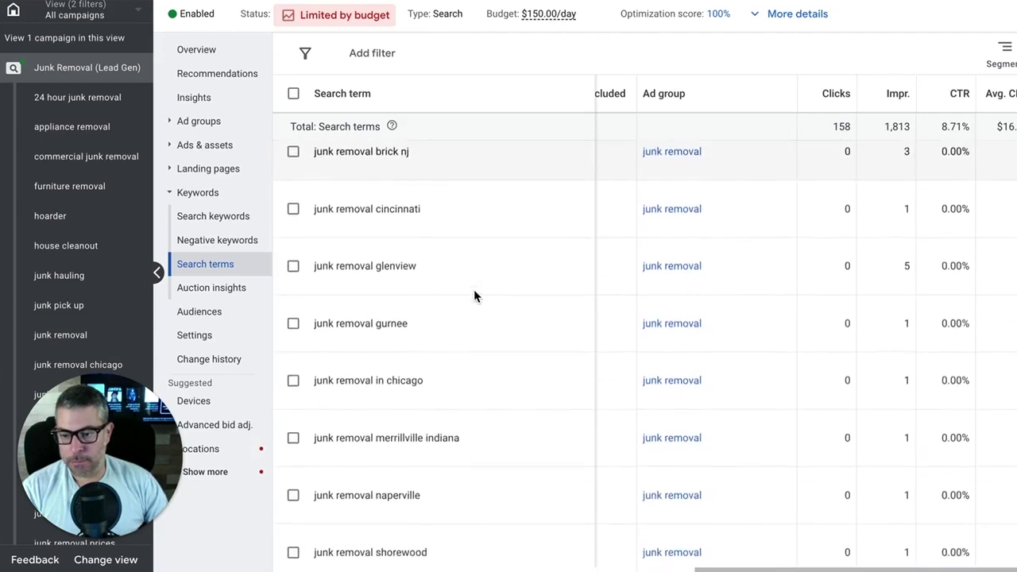
{"action": "scroll", "coordinate": [474, 295], "scroll_direction": "down", "scroll_amount": 5}
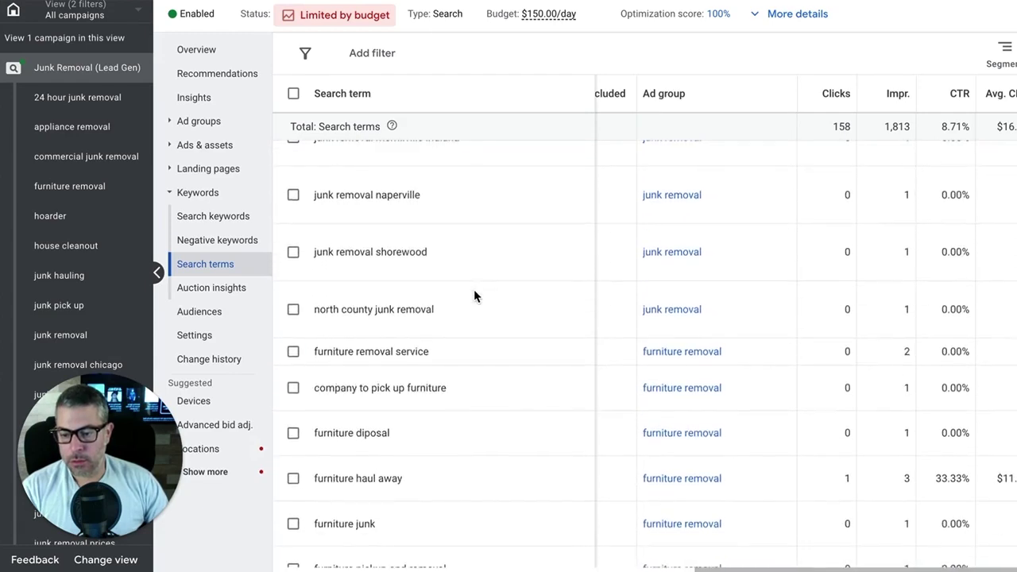
{"action": "scroll", "coordinate": [474, 296], "scroll_direction": "down", "scroll_amount": 5}
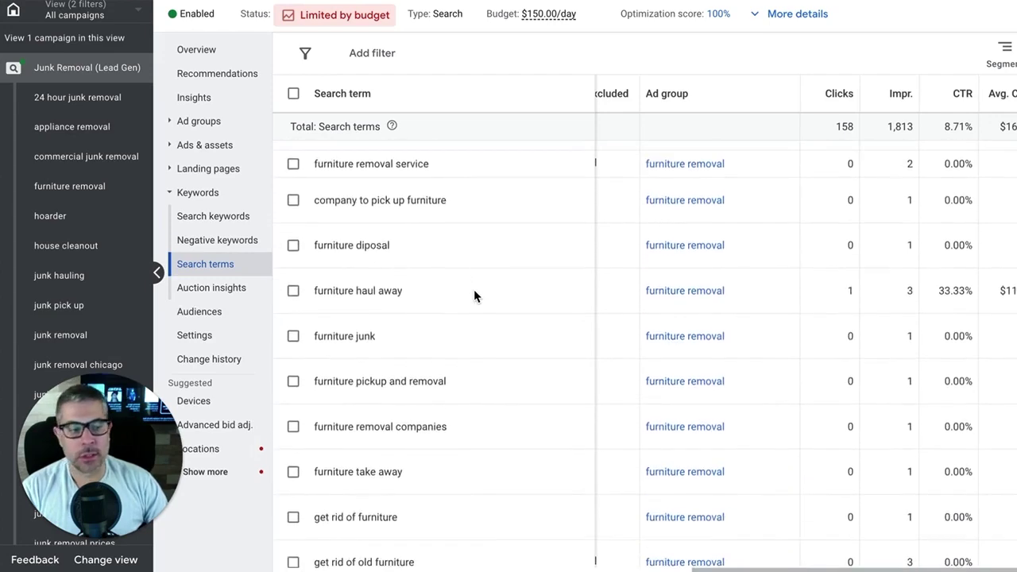
{"action": "scroll", "coordinate": [474, 295], "scroll_direction": "down", "scroll_amount": 4}
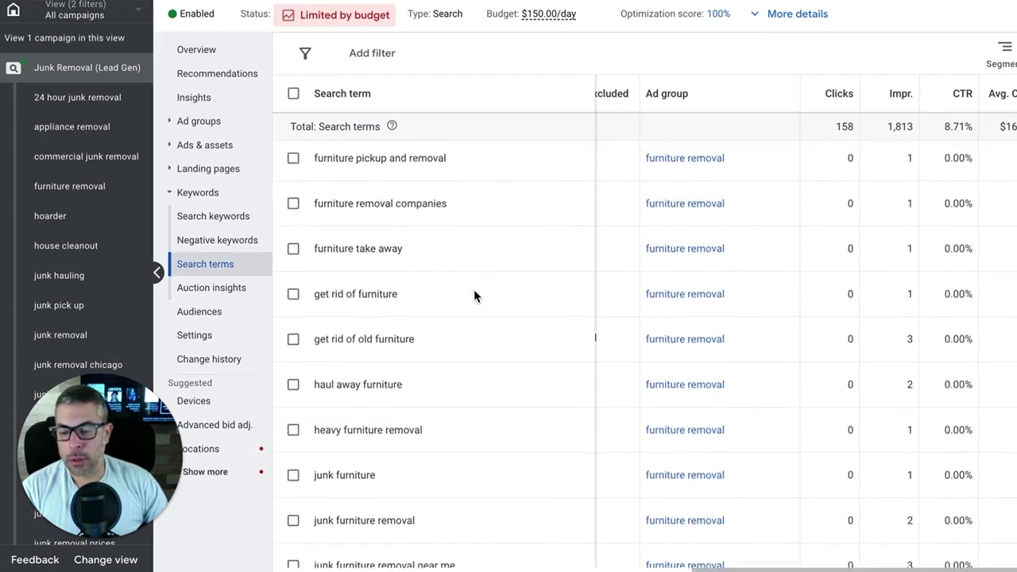
{"action": "scroll", "coordinate": [454, 370], "scroll_direction": "down", "scroll_amount": 5}
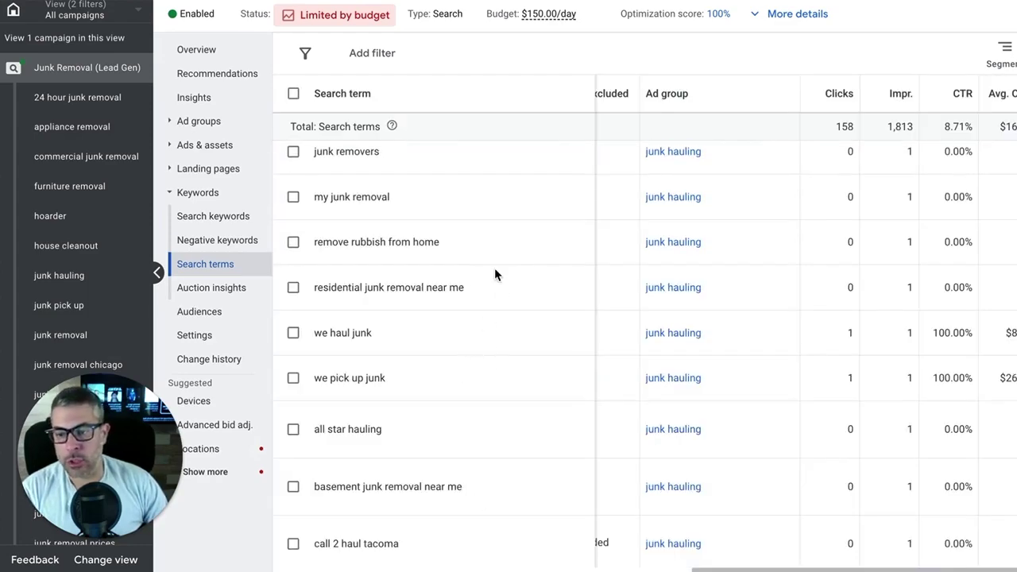
{"action": "scroll", "coordinate": [477, 274], "scroll_direction": "down", "scroll_amount": 10}
Step: Paste donate, bed bug, calculator, 800gotjunk and champaign as campaign negative keywords and save
{"action": "left_click", "coordinate": [225, 247]}
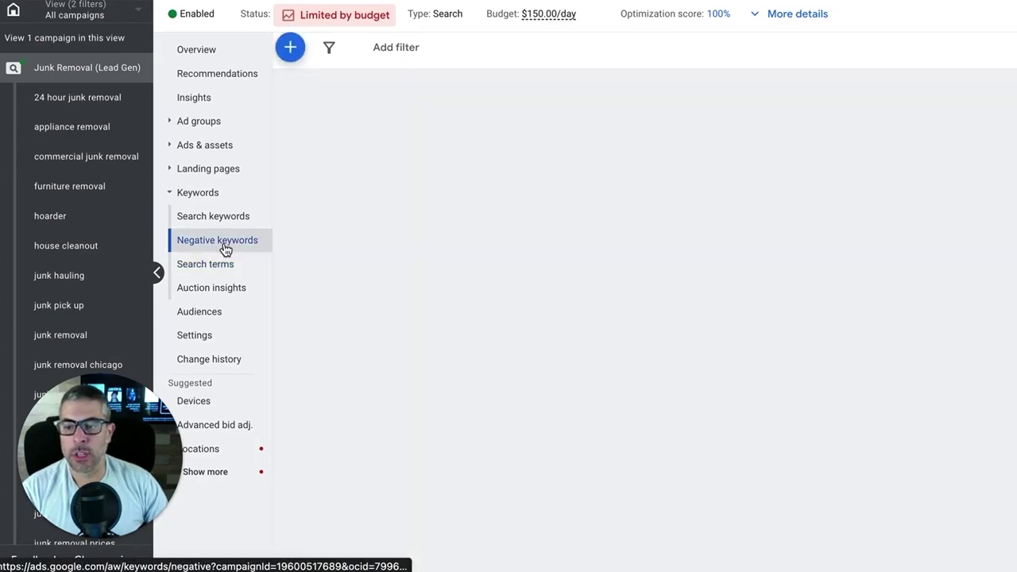
{"action": "left_click", "coordinate": [289, 47]}
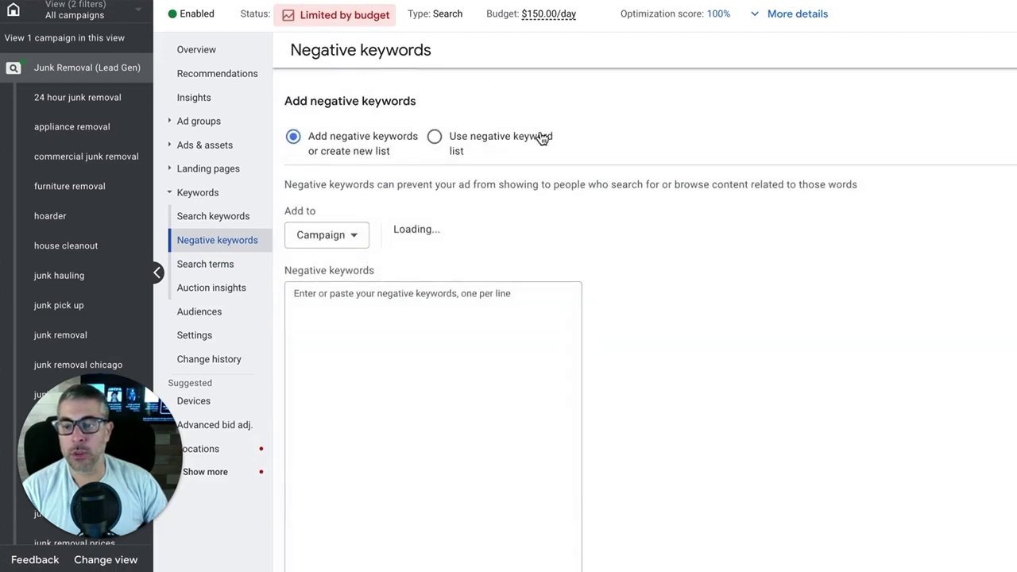
{"action": "left_click", "coordinate": [985, 1]}
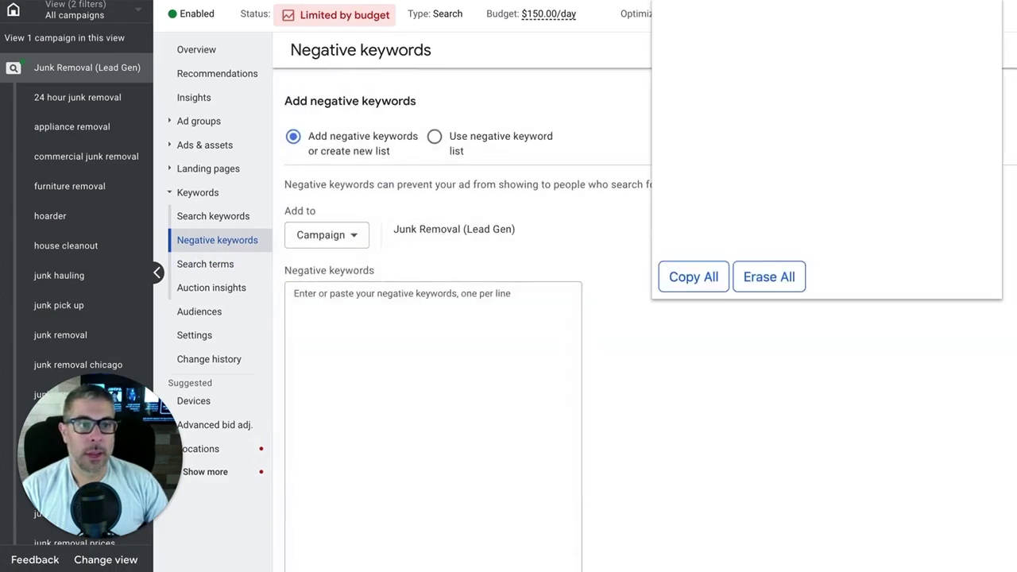
{"action": "left_click", "coordinate": [691, 278]}
{"action": "left_click", "coordinate": [450, 310]}
{"action": "key", "text": "ctrl+v"}
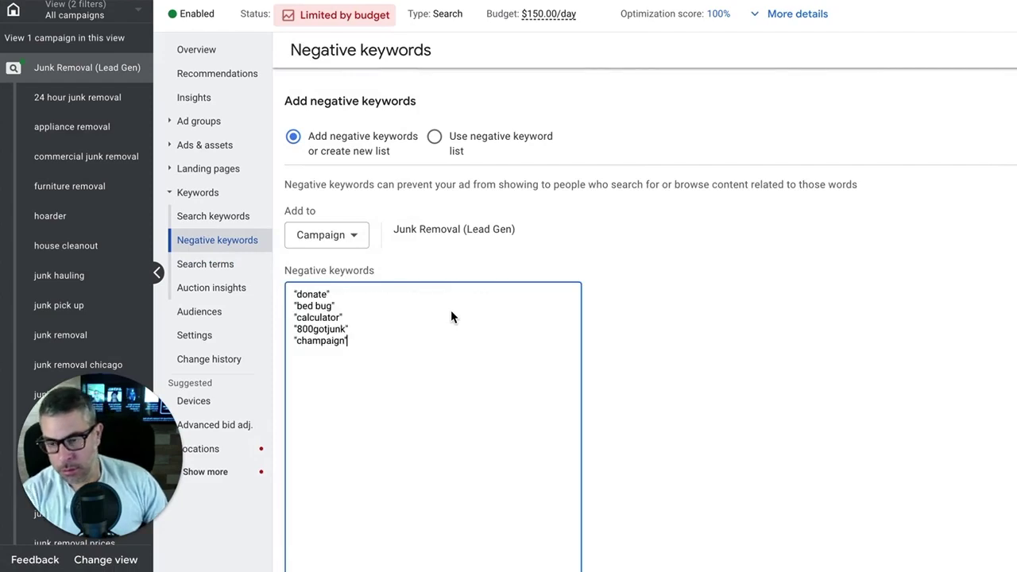
{"action": "scroll", "coordinate": [381, 365], "scroll_direction": "down", "scroll_amount": 1}
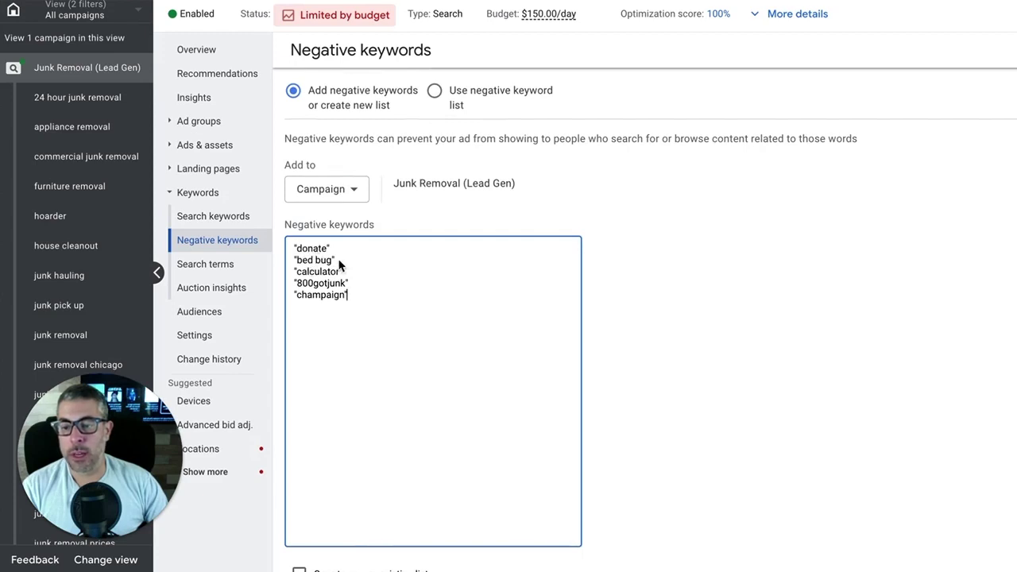
{"action": "scroll", "coordinate": [396, 293], "scroll_direction": "down", "scroll_amount": 3}
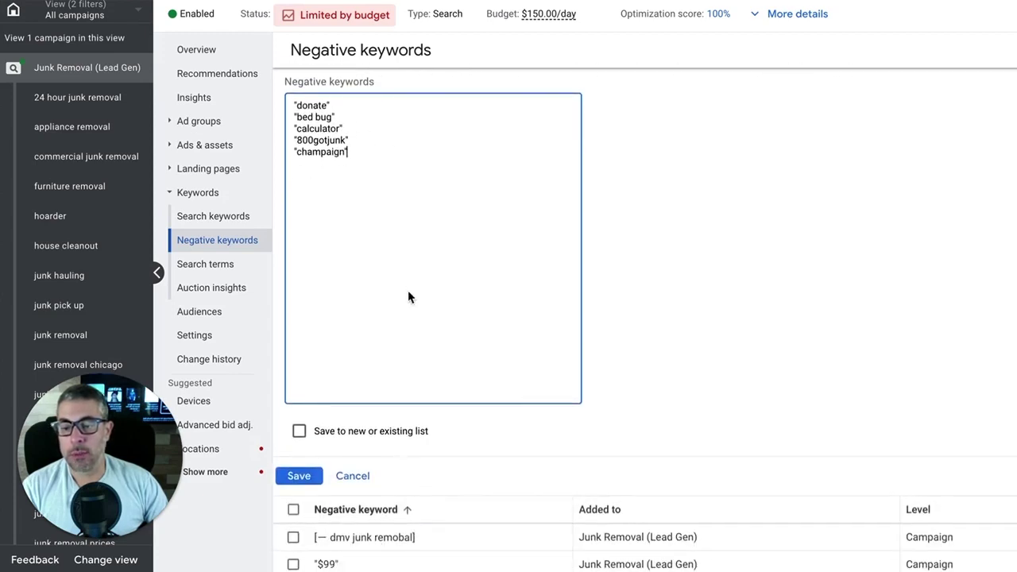
{"action": "left_click", "coordinate": [300, 475]}
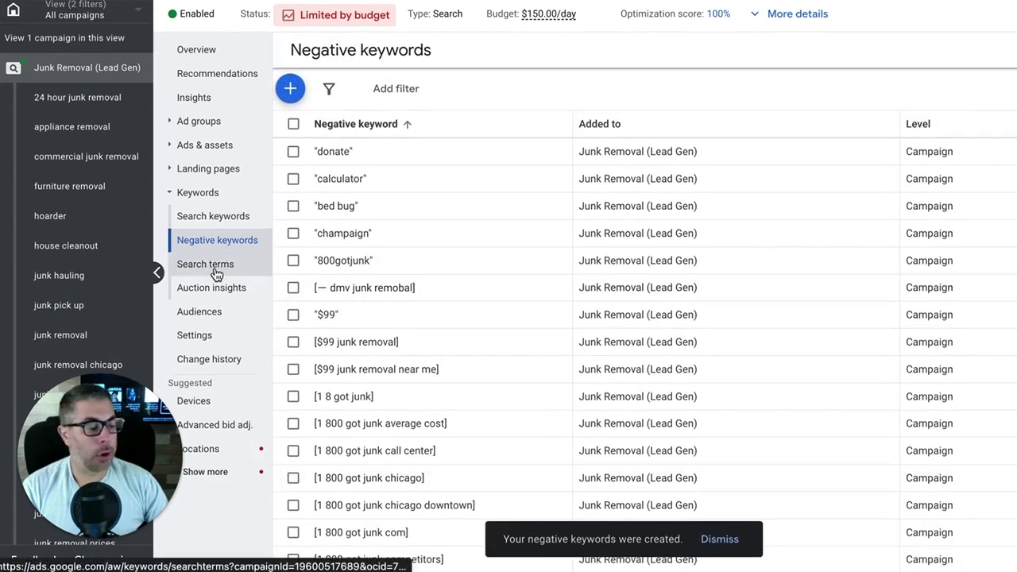
{"action": "left_click", "coordinate": [212, 221]}
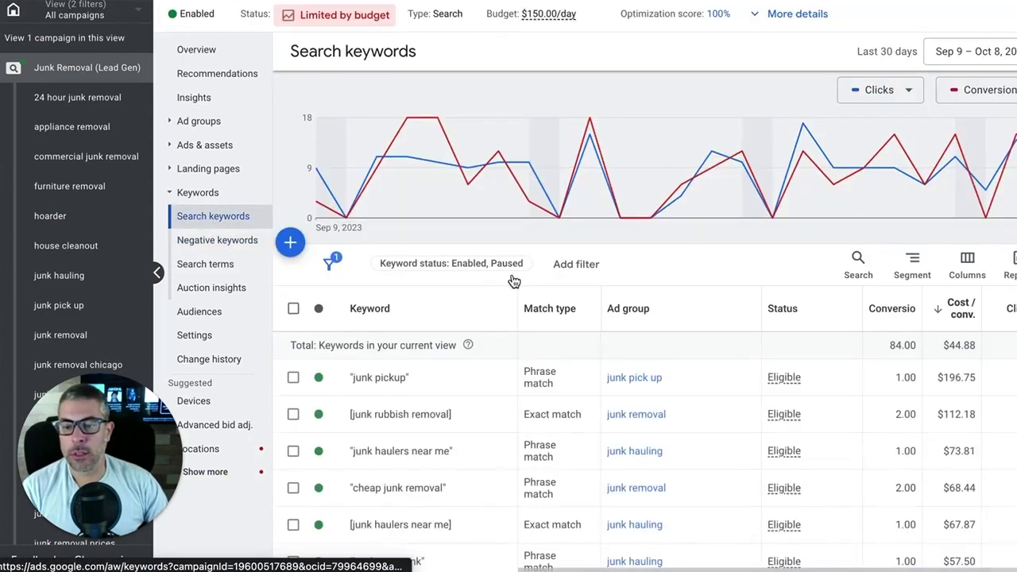
{"action": "left_click", "coordinate": [241, 266]}
{"action": "scroll", "coordinate": [599, 335], "scroll_direction": "down", "scroll_amount": 1}
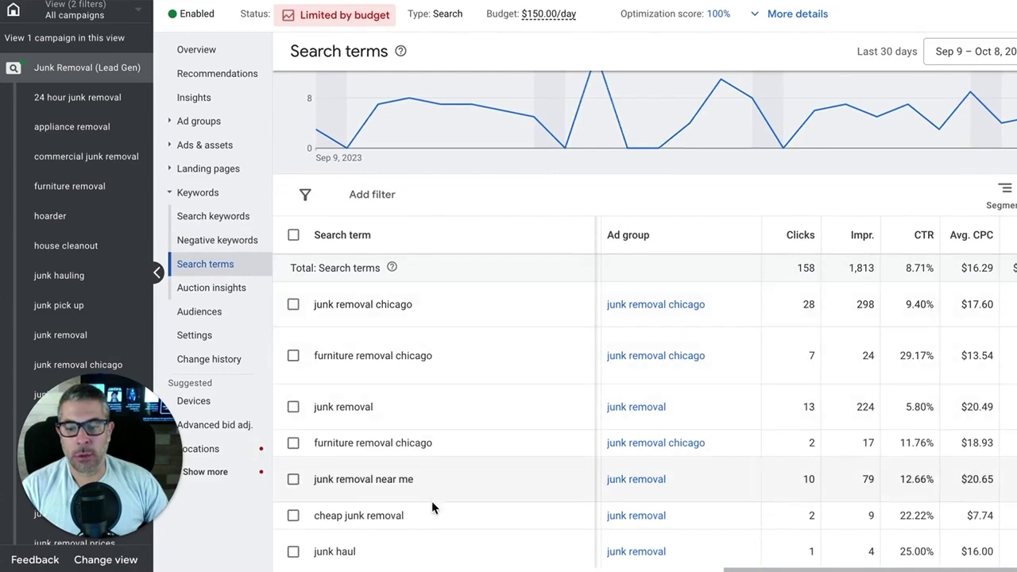
{"action": "scroll", "coordinate": [880, 438], "scroll_direction": "down", "scroll_amount": 2}
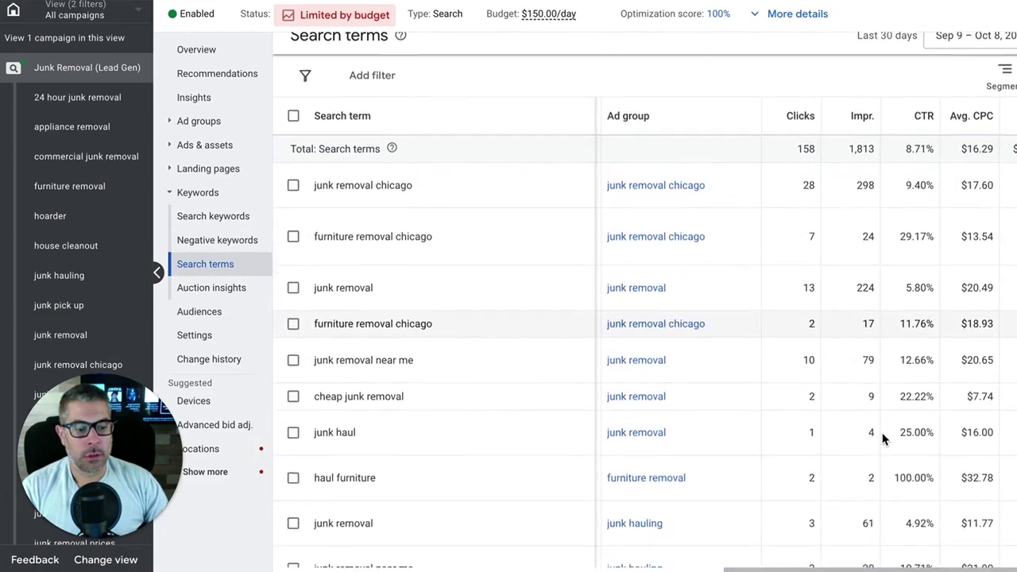
{"action": "scroll", "coordinate": [726, 262], "scroll_direction": "up", "scroll_amount": 1}
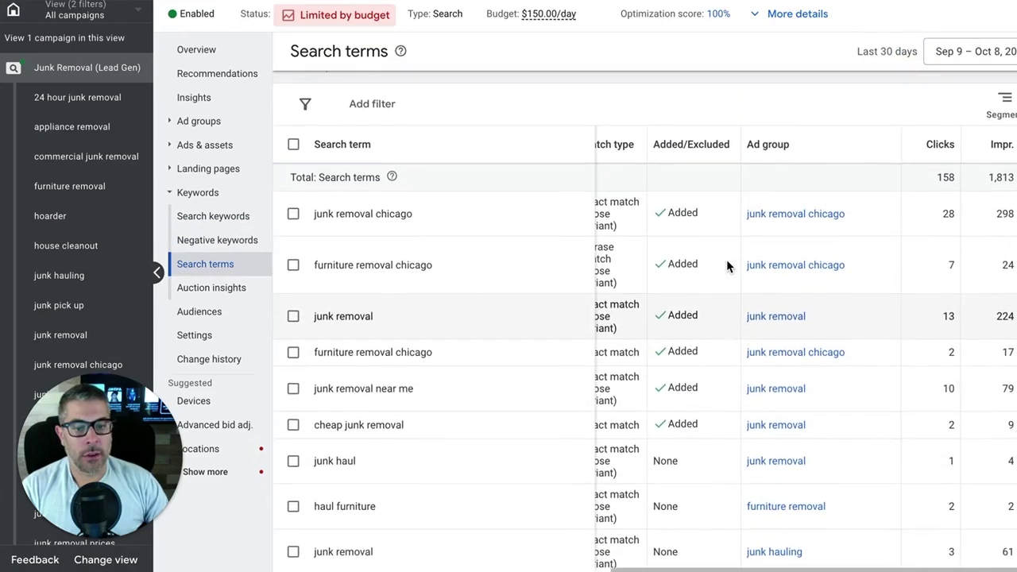
{"action": "scroll", "coordinate": [675, 386], "scroll_direction": "down", "scroll_amount": 3}
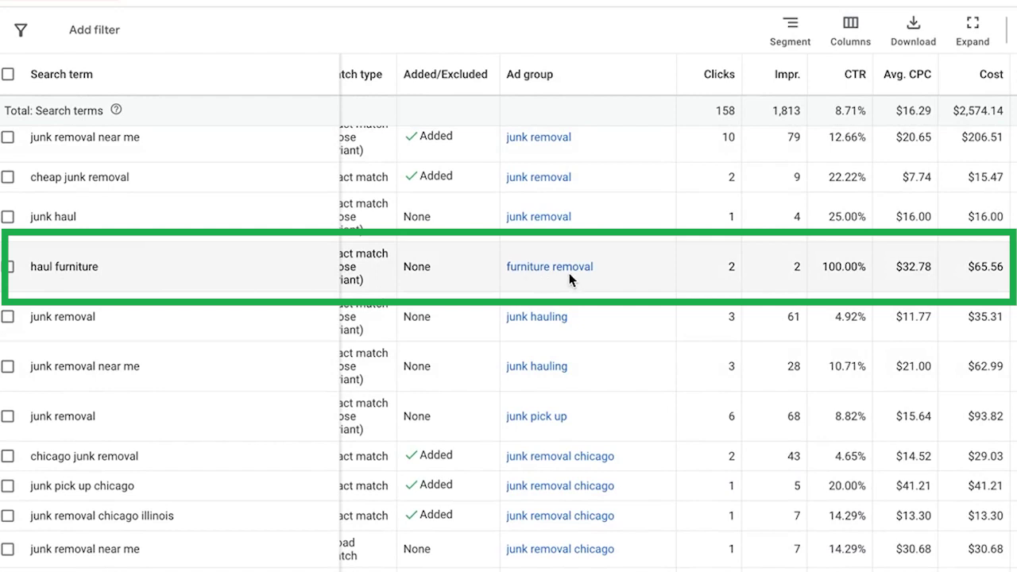
{"action": "scroll", "coordinate": [238, 267], "scroll_direction": "down", "scroll_amount": 1}
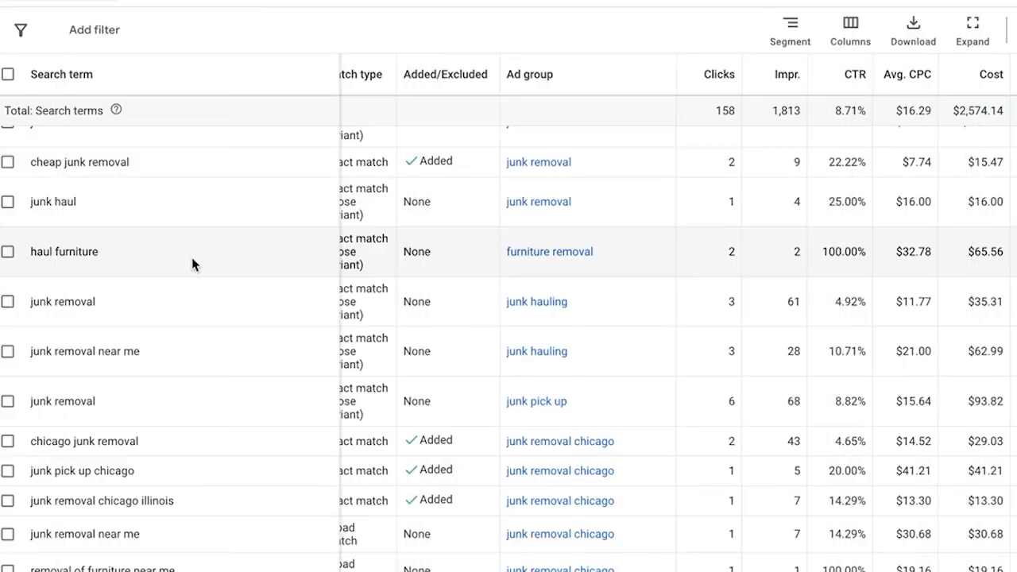
{"action": "scroll", "coordinate": [193, 263], "scroll_direction": "down", "scroll_amount": 1}
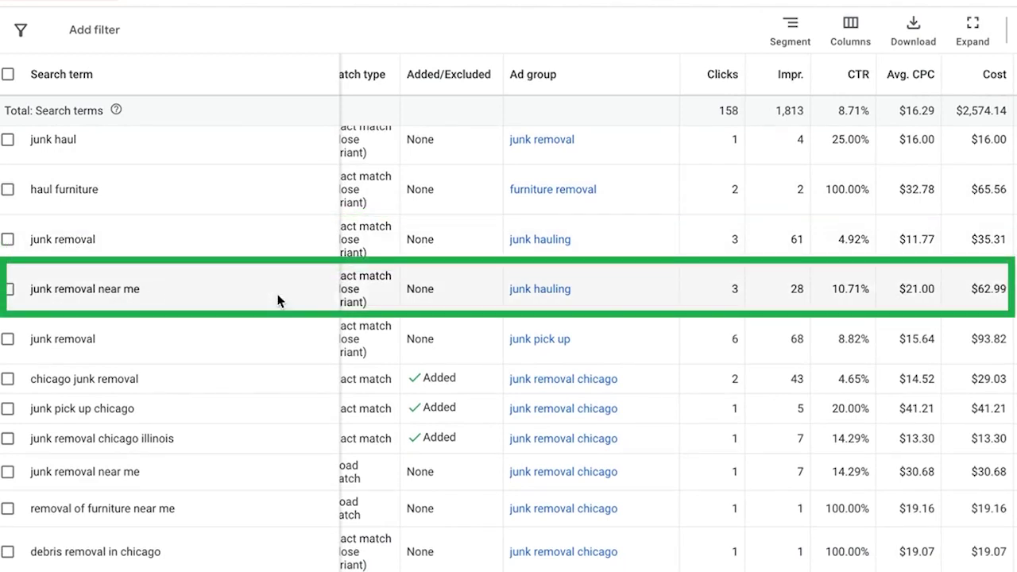
{"action": "scroll", "coordinate": [278, 300], "scroll_direction": "down", "scroll_amount": 1}
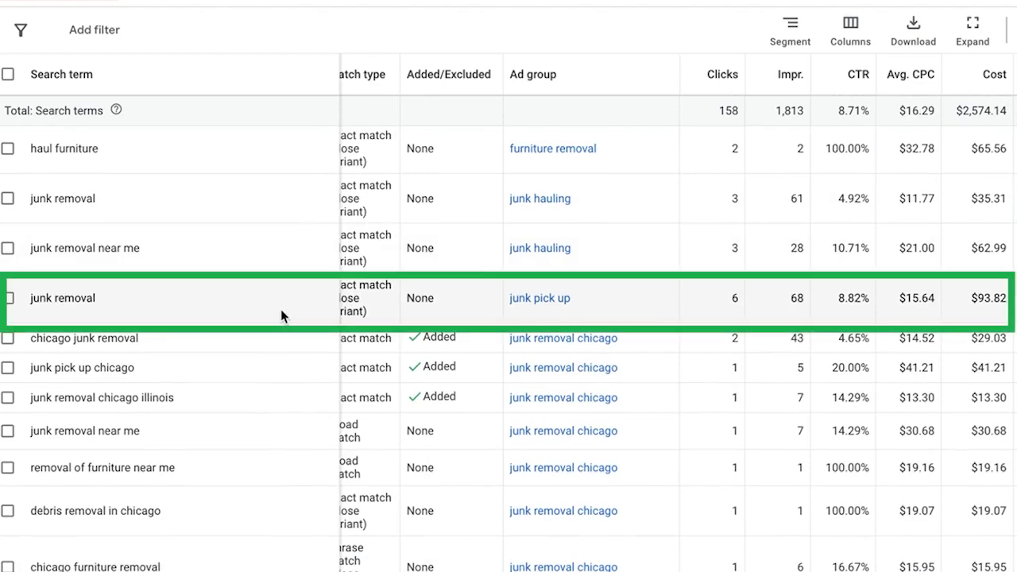
{"action": "scroll", "coordinate": [281, 309], "scroll_direction": "down", "scroll_amount": 1}
{"action": "scroll", "coordinate": [280, 310], "scroll_direction": "down", "scroll_amount": 3}
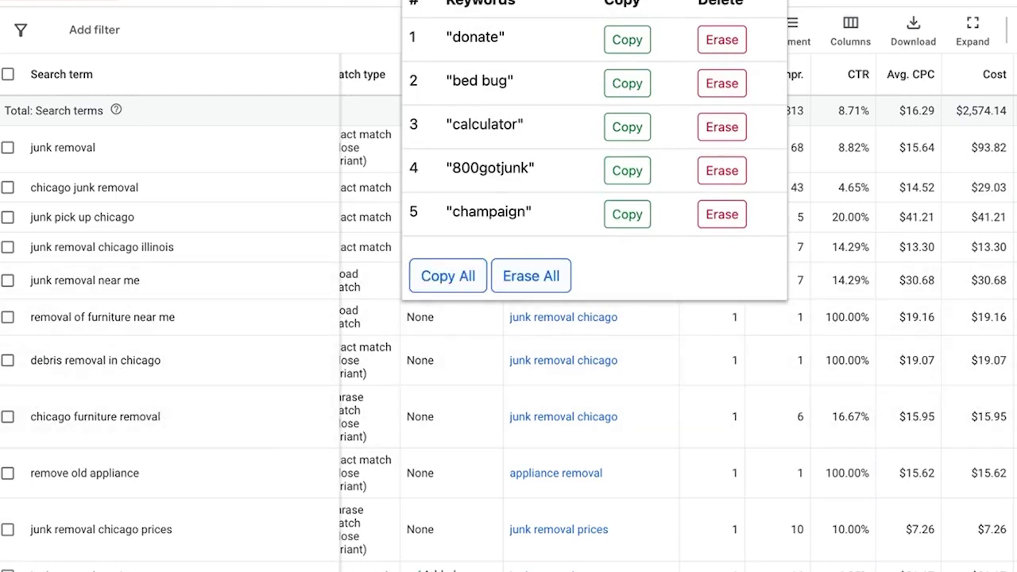
{"action": "left_click", "coordinate": [182, 47]}
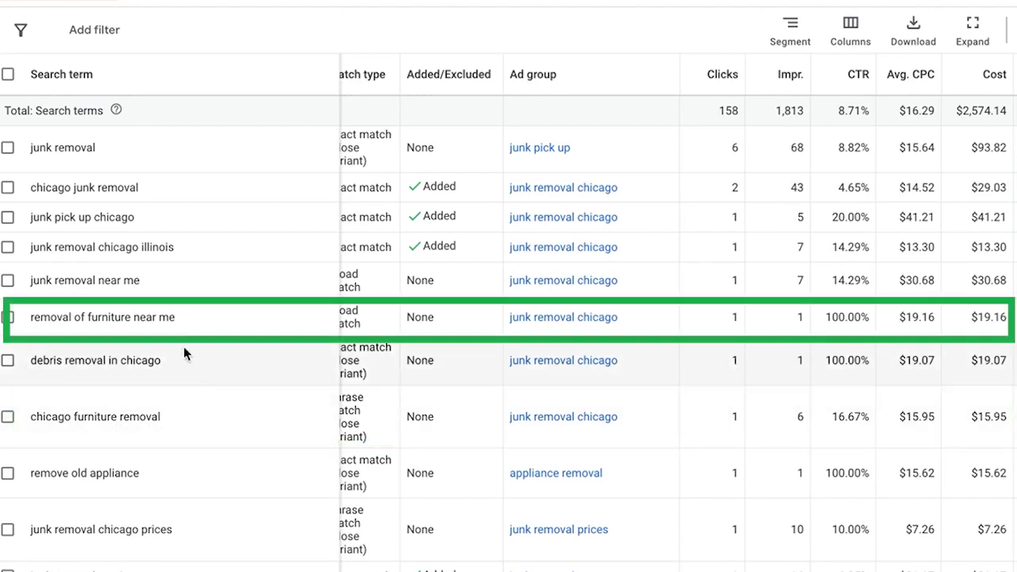
Step: Start adding 'removal of furniture near me' as a keyword, then cancel without saving
{"action": "left_click", "coordinate": [8, 317]}
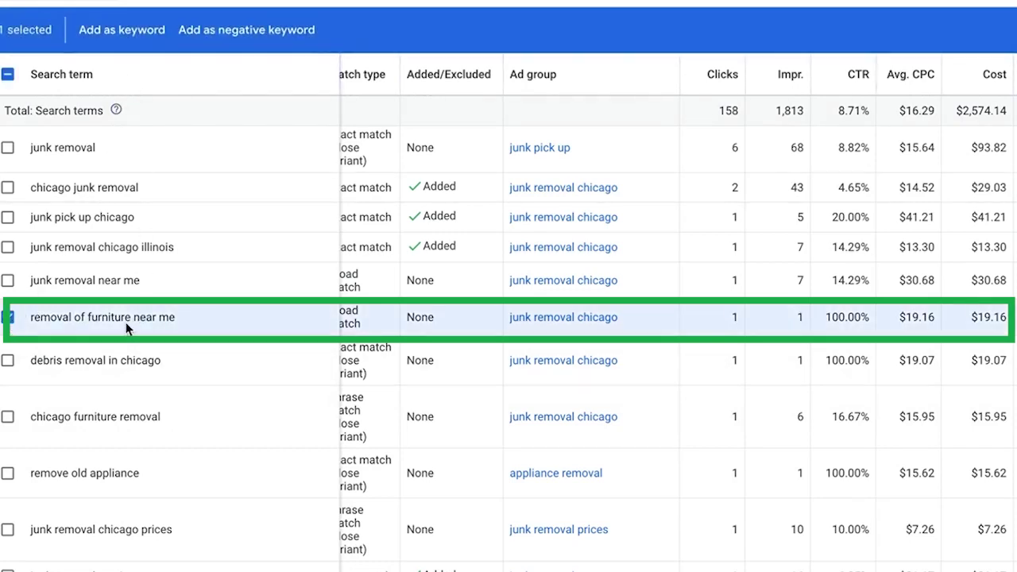
{"action": "left_click", "coordinate": [129, 30]}
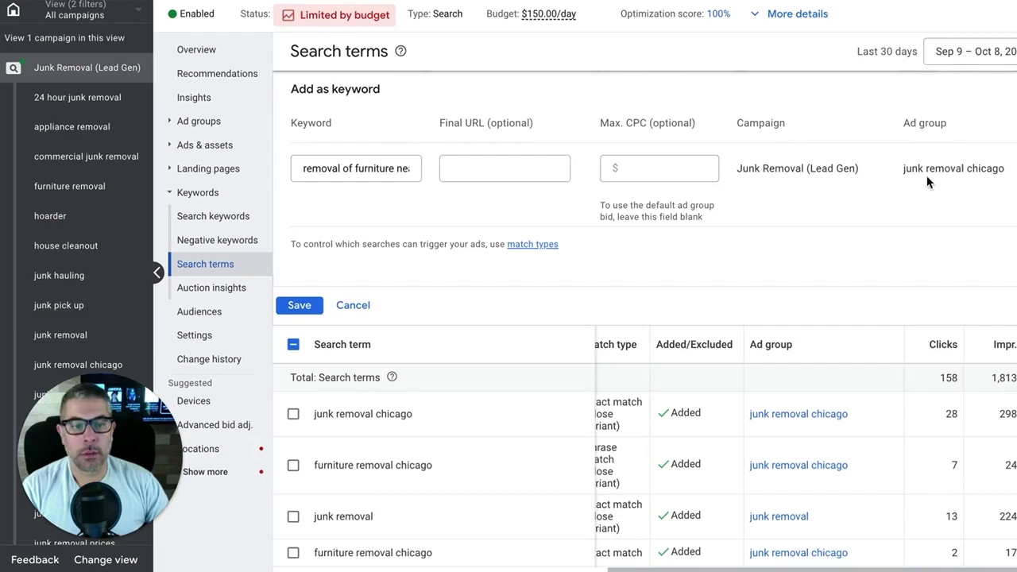
{"action": "left_click", "coordinate": [336, 169]}
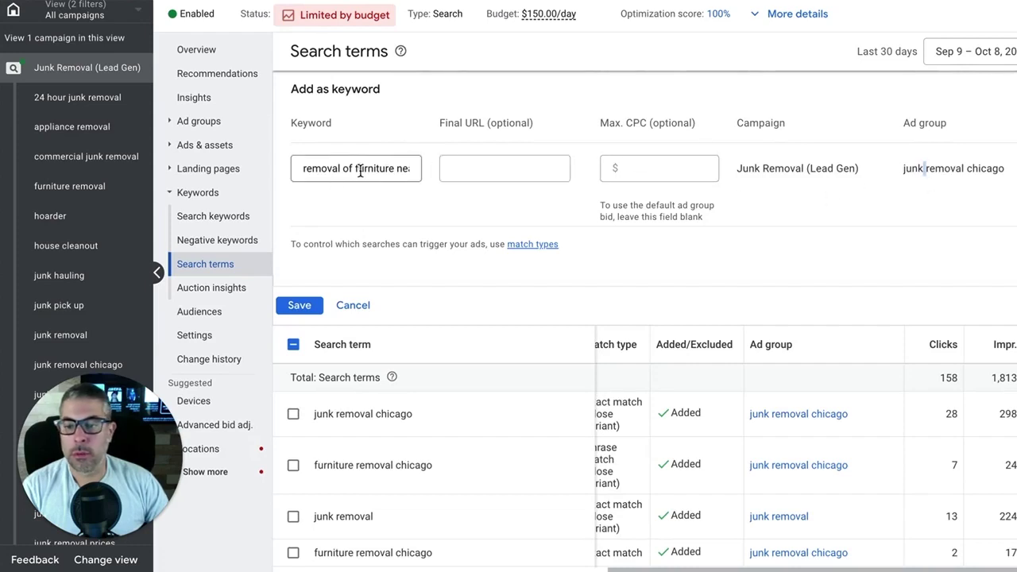
{"action": "double_click", "coordinate": [360, 169]}
{"action": "triple_click", "coordinate": [360, 169]}
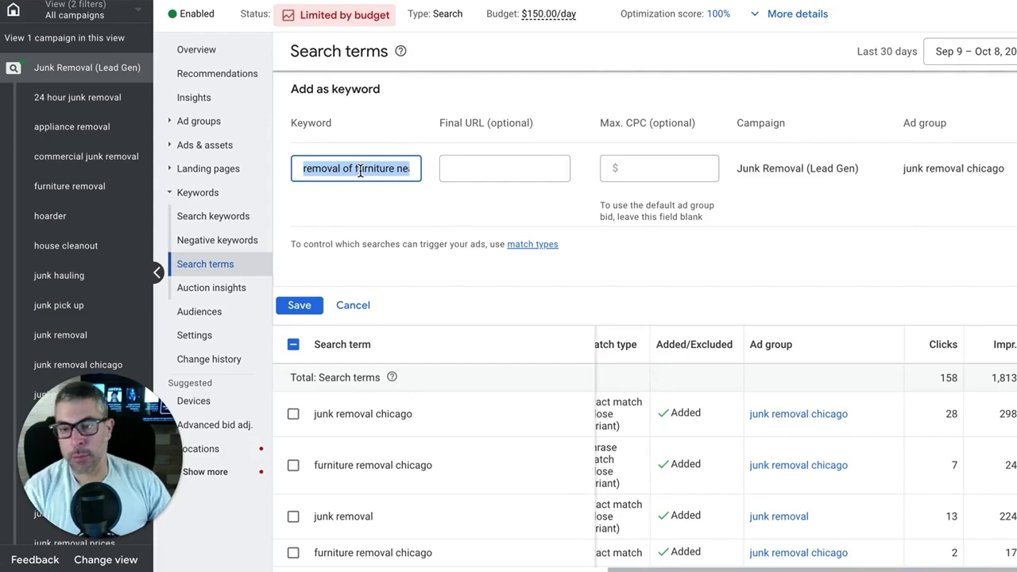
{"action": "left_click", "coordinate": [355, 305]}
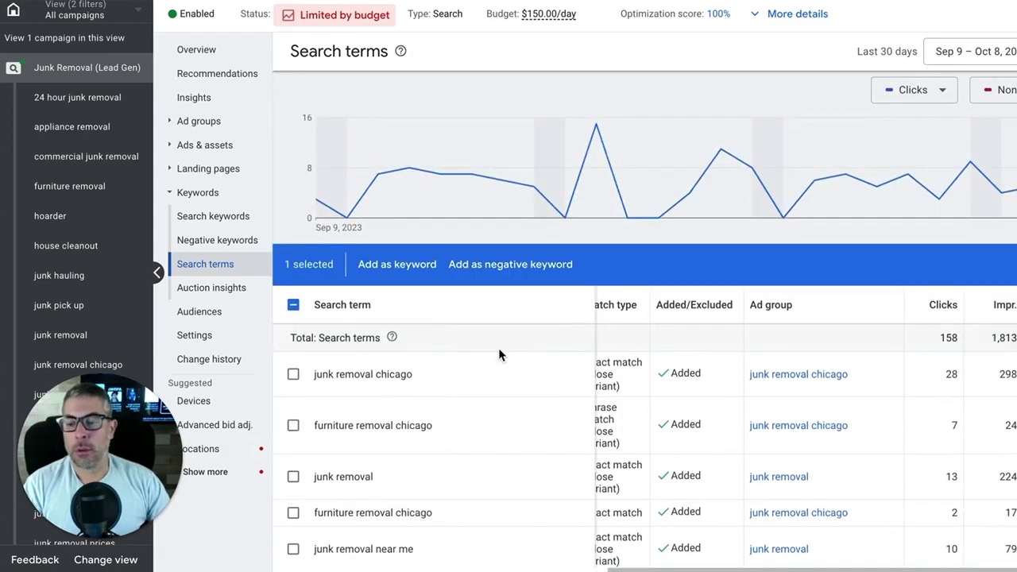
{"action": "scroll", "coordinate": [80, 317], "scroll_direction": "down", "scroll_amount": 2}
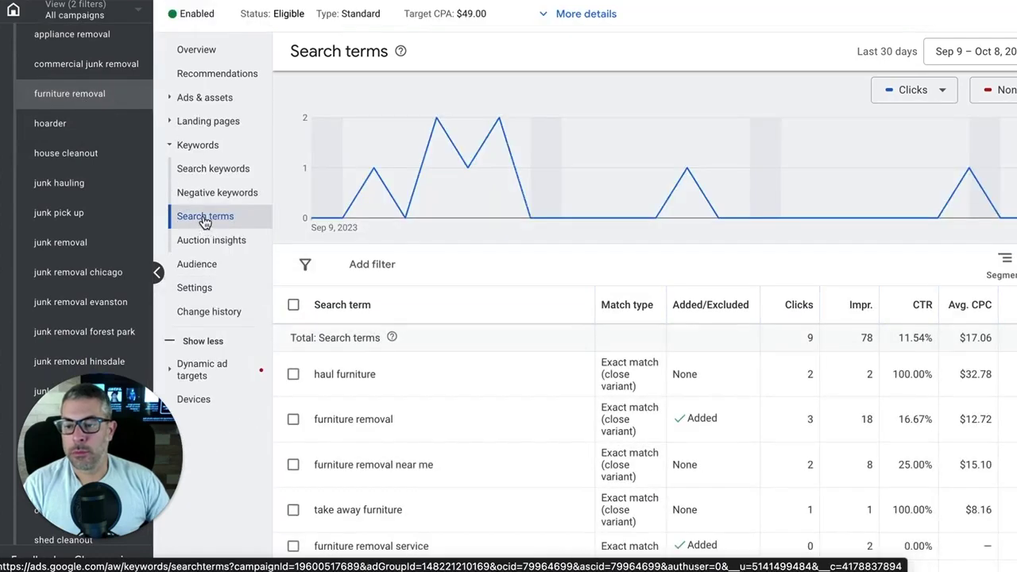
Step: Add [removal of furniture near me] to the furniture removal ad group's search keywords and save
{"action": "left_click", "coordinate": [212, 168]}
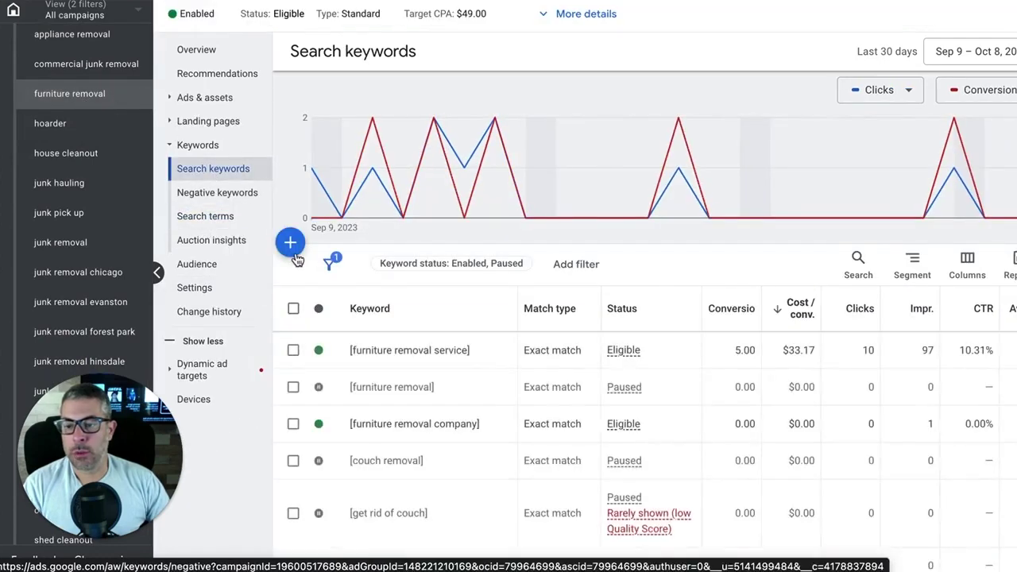
{"action": "left_click", "coordinate": [293, 253]}
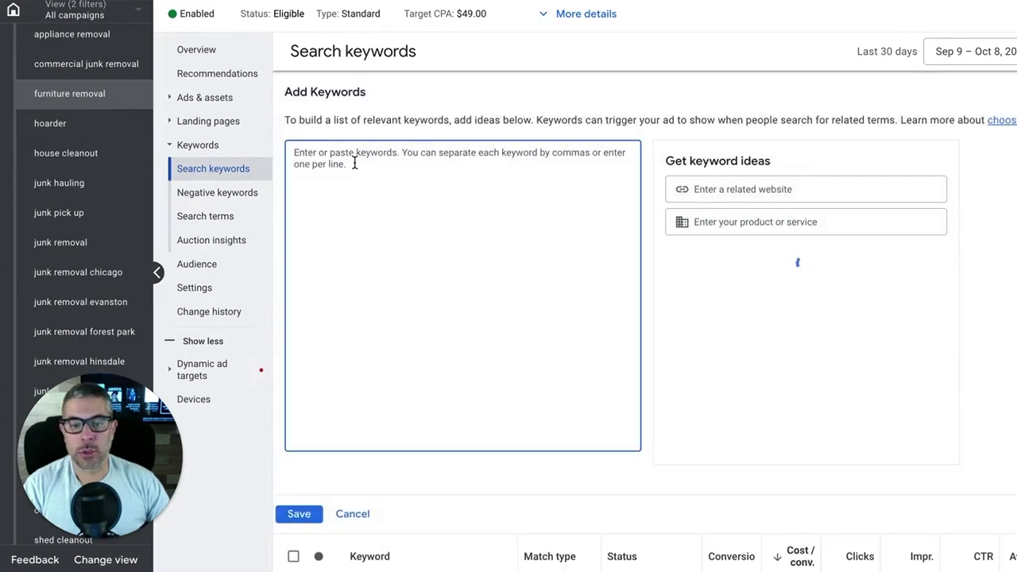
{"action": "type", "text": "["}
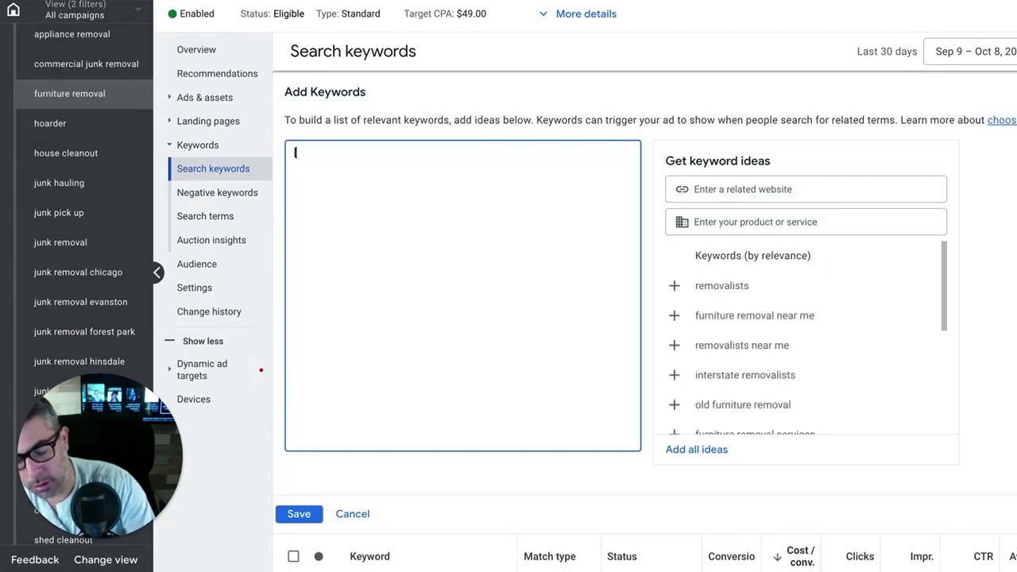
{"action": "type", "text": "removal of furniture near me]"}
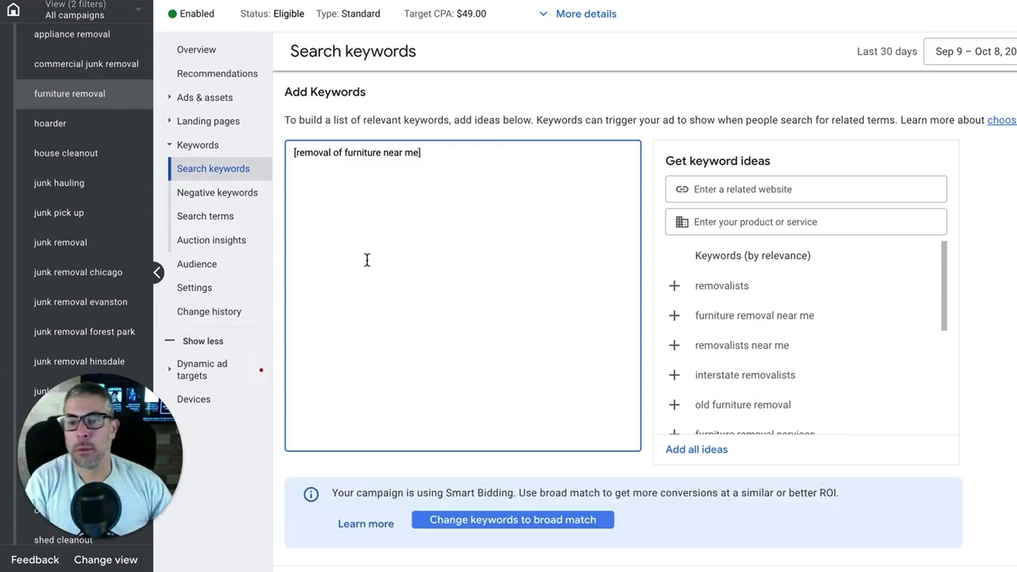
{"action": "scroll", "coordinate": [366, 259], "scroll_direction": "down", "scroll_amount": 2}
{"action": "key", "text": "Tab"}
{"action": "key", "text": "Return"}
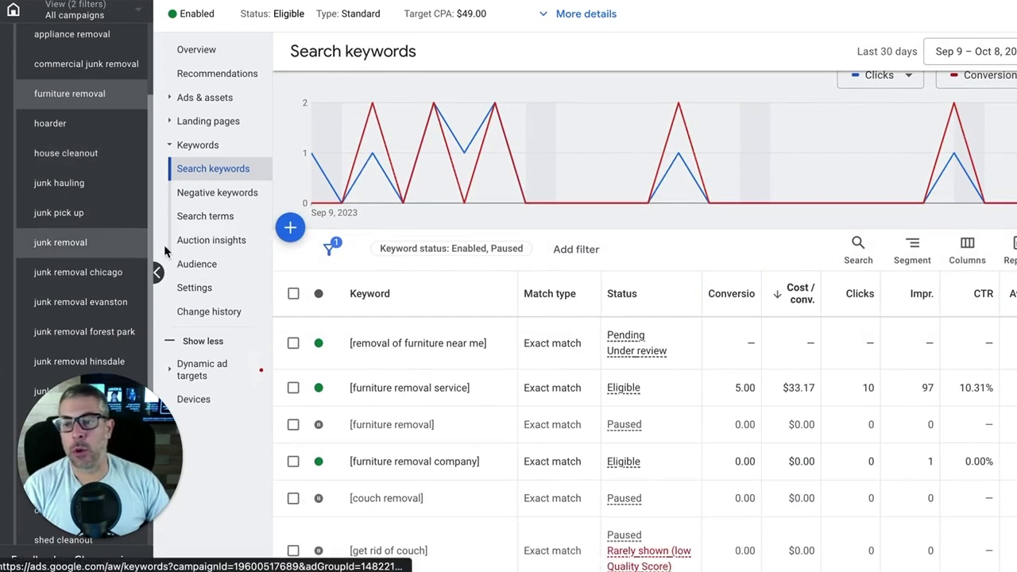
{"action": "left_click", "coordinate": [205, 217]}
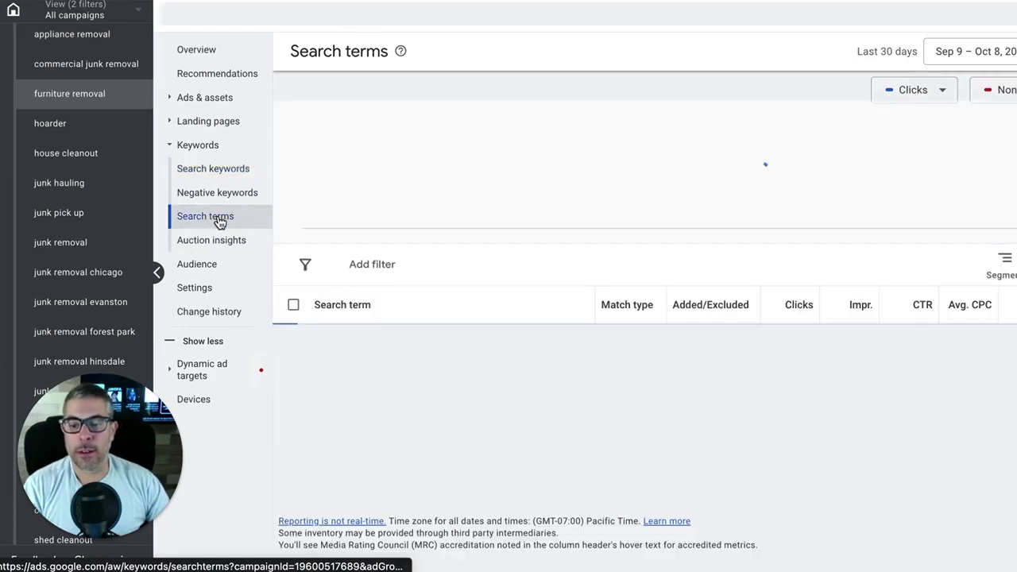
{"action": "scroll", "coordinate": [547, 319], "scroll_direction": "down", "scroll_amount": 6}
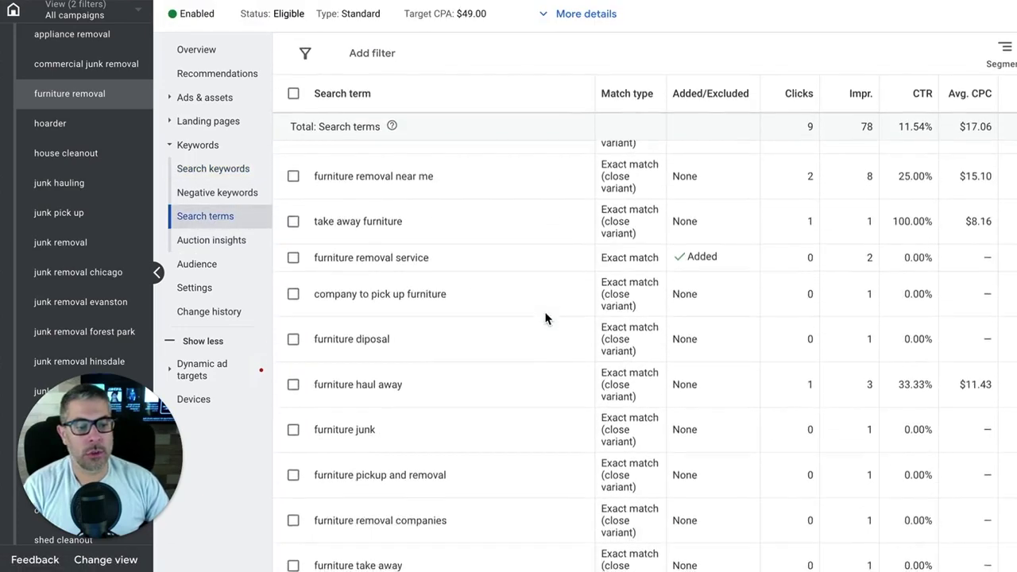
{"action": "scroll", "coordinate": [544, 318], "scroll_direction": "down", "scroll_amount": 1}
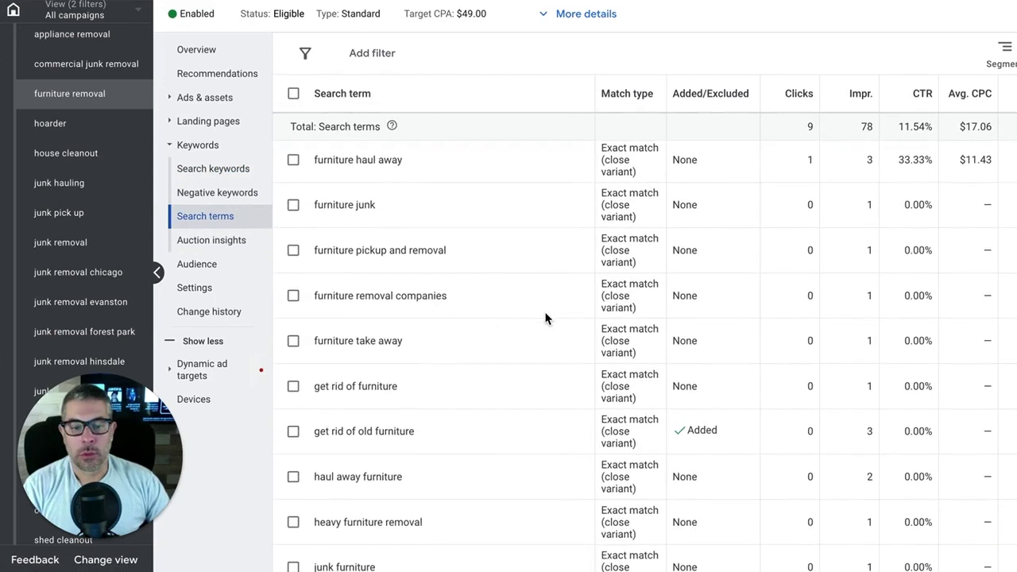
{"action": "scroll", "coordinate": [545, 318], "scroll_direction": "up", "scroll_amount": 3}
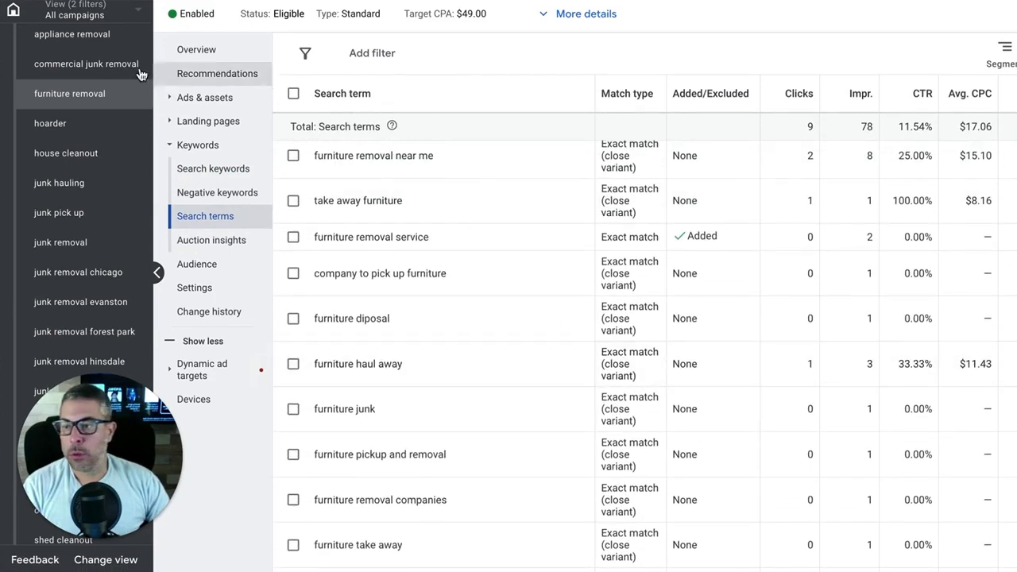
{"action": "scroll", "coordinate": [74, 32], "scroll_direction": "up", "scroll_amount": 2}
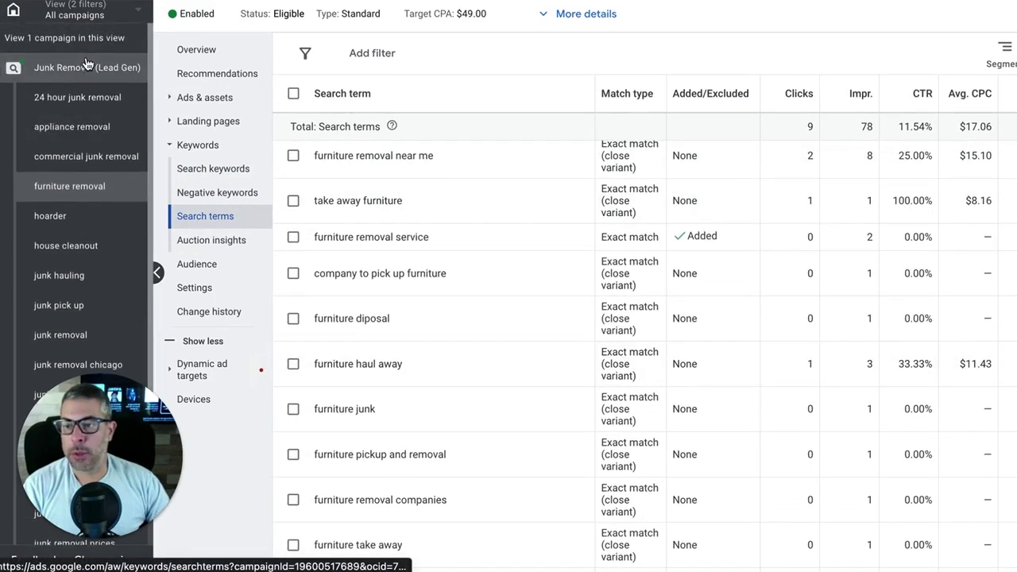
{"action": "left_click", "coordinate": [84, 68]}
{"action": "scroll", "coordinate": [542, 340], "scroll_direction": "down", "scroll_amount": 3}
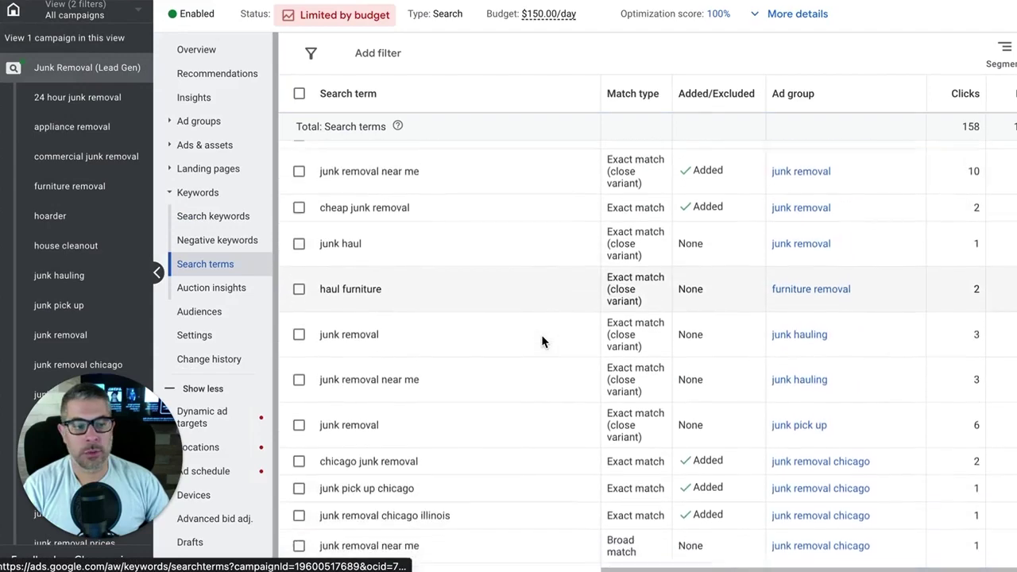
{"action": "scroll", "coordinate": [541, 340], "scroll_direction": "down", "scroll_amount": 2}
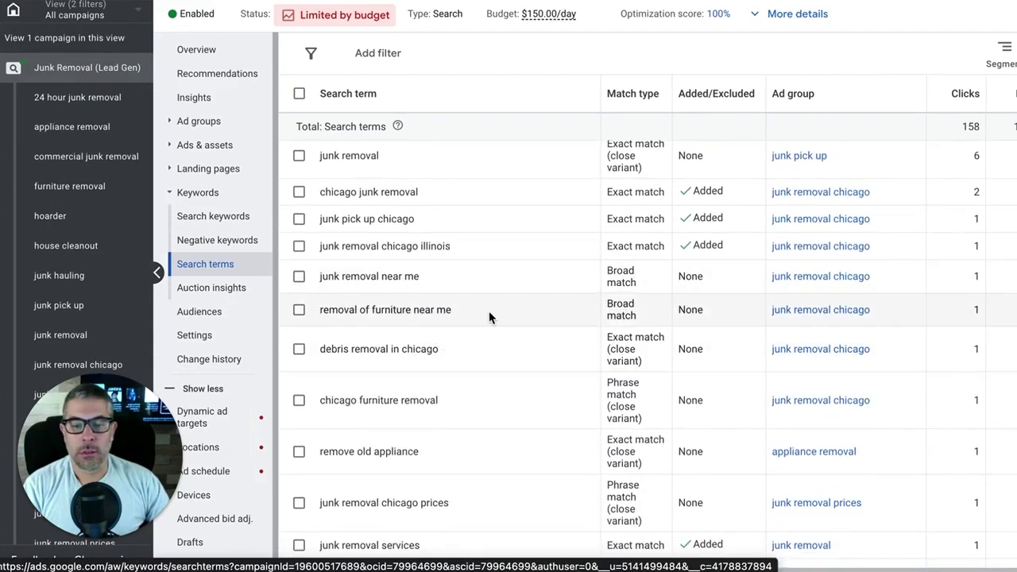
{"action": "scroll", "coordinate": [489, 316], "scroll_direction": "down", "scroll_amount": 3}
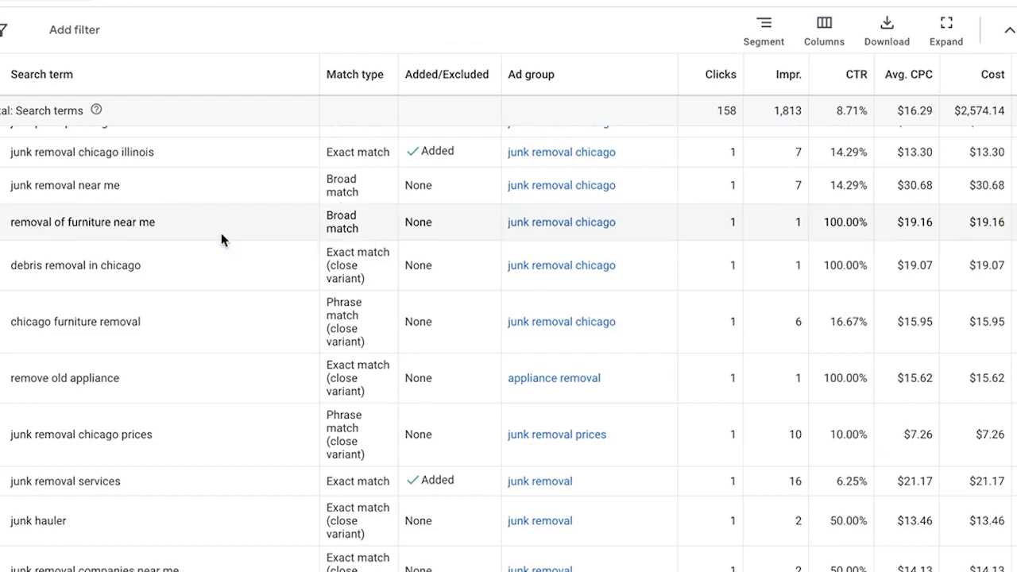
Step: Scroll the search terms report and select the unadded term 'junk hauler' for copying
{"action": "scroll", "coordinate": [222, 234], "scroll_direction": "down", "scroll_amount": 1}
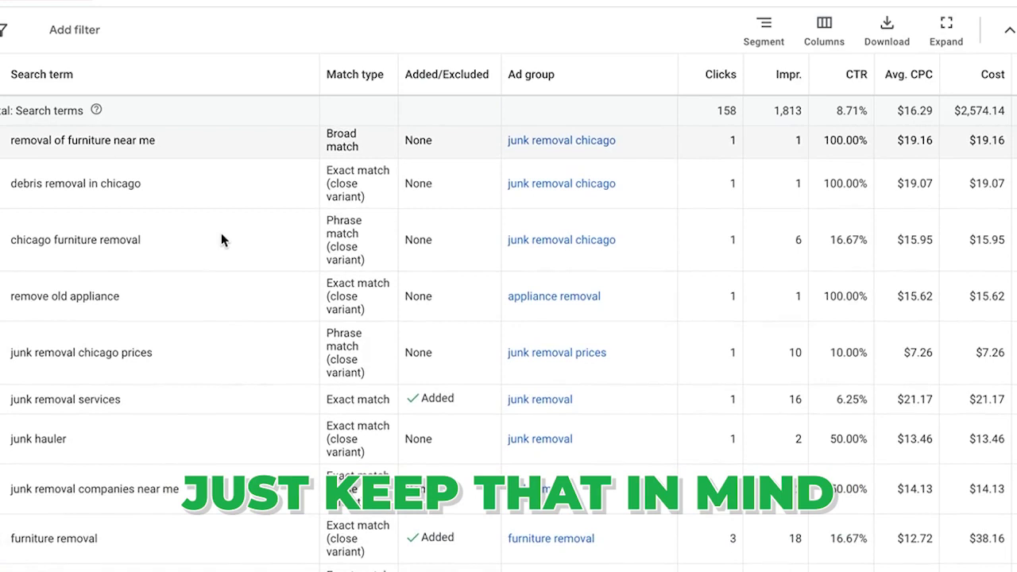
{"action": "scroll", "coordinate": [222, 240], "scroll_direction": "right", "scroll_amount": 2}
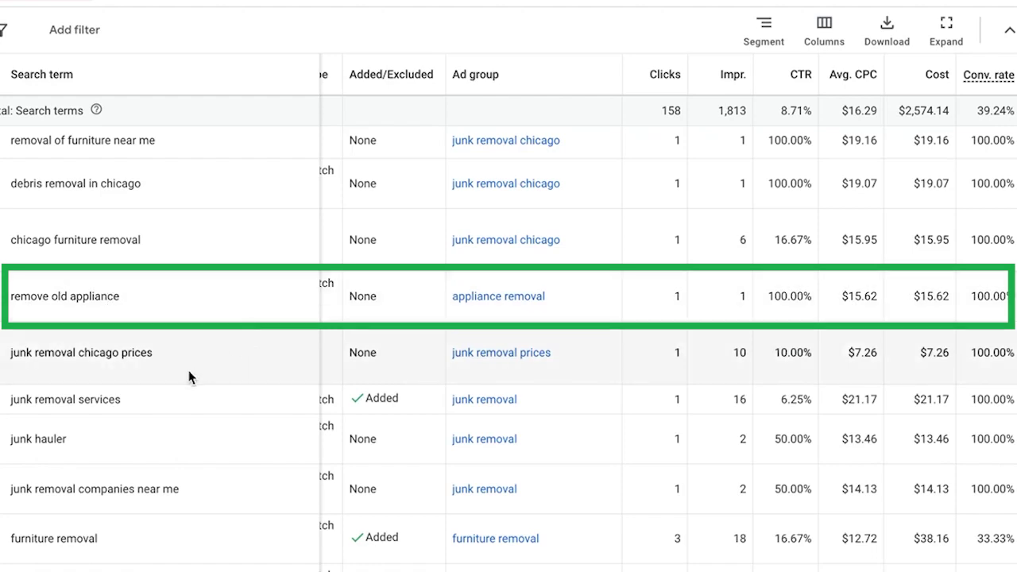
{"action": "scroll", "coordinate": [252, 357], "scroll_direction": "down", "scroll_amount": 3}
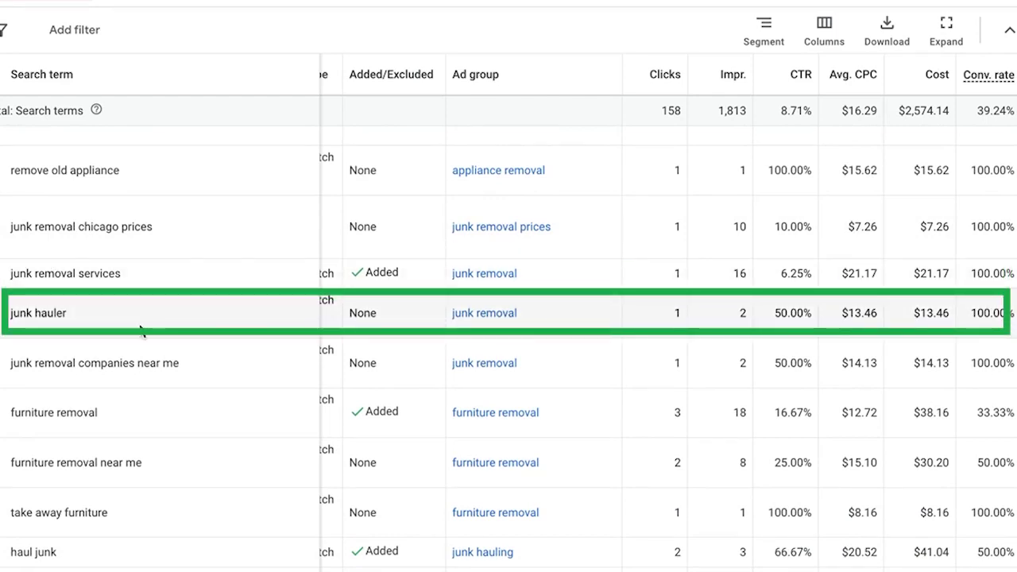
{"action": "left_click_drag", "start_coordinate": [66, 312], "coordinate": [10, 312]}
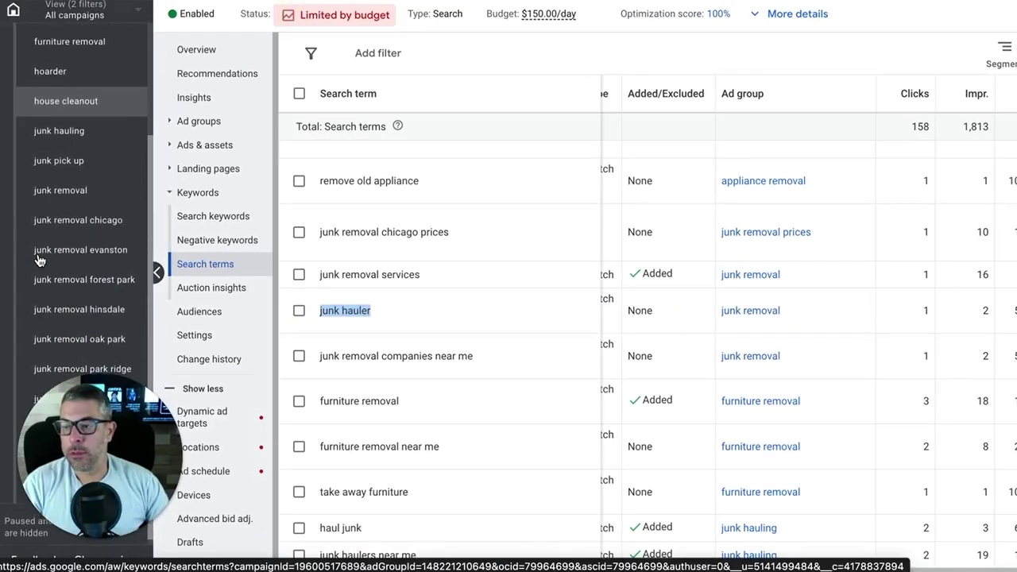
{"action": "scroll", "coordinate": [38, 259], "scroll_direction": "up", "scroll_amount": 3}
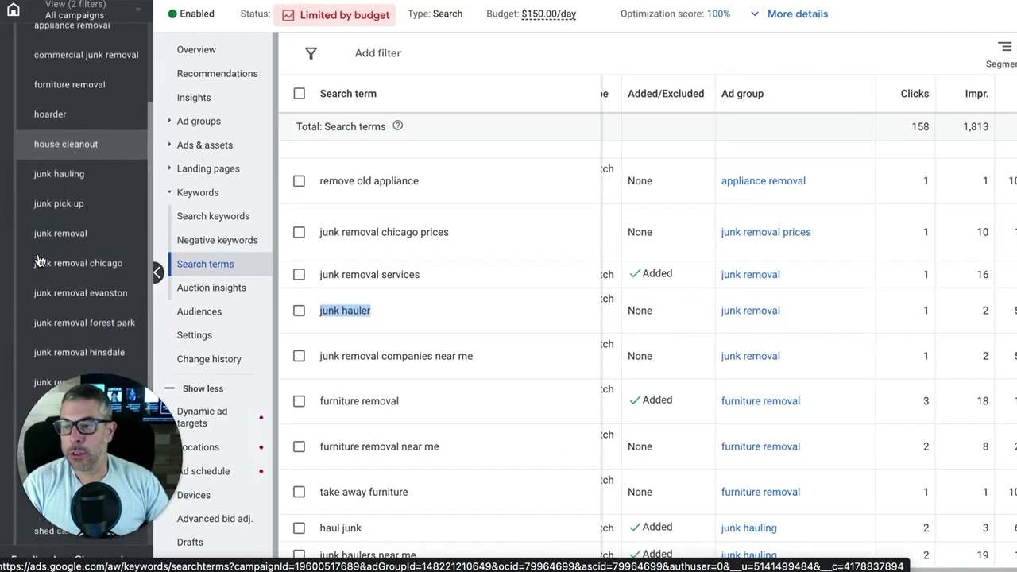
Step: Add [junk hauler] as a keyword in the junk hauling ad group, then return to the campaign
{"action": "left_click", "coordinate": [48, 248]}
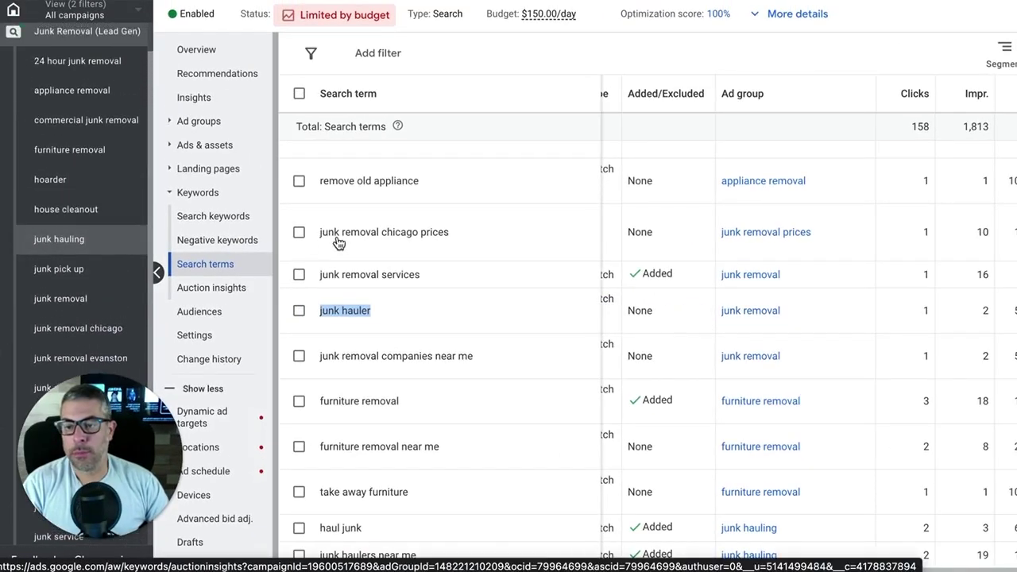
{"action": "left_click", "coordinate": [205, 170]}
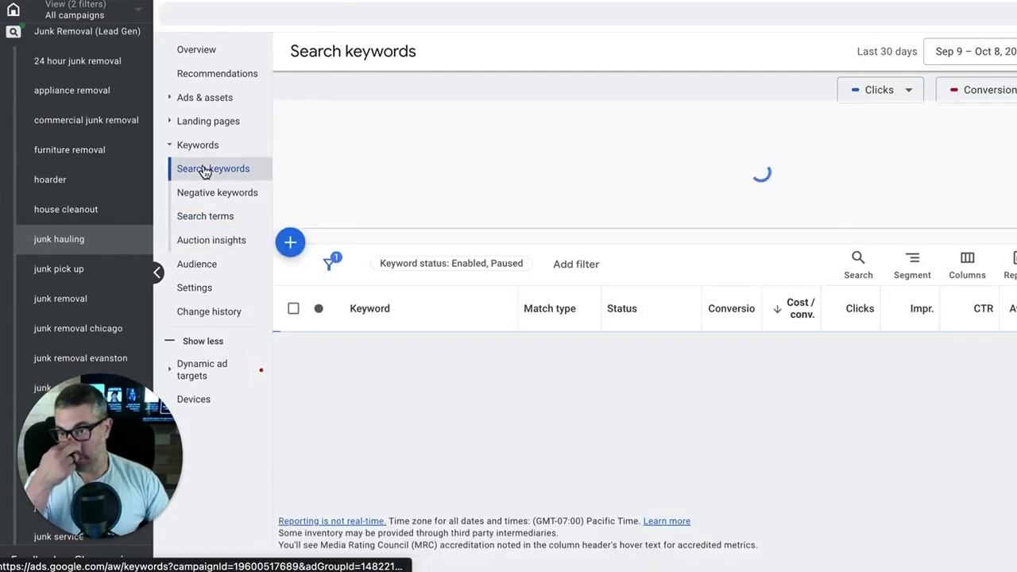
{"action": "left_click", "coordinate": [290, 242]}
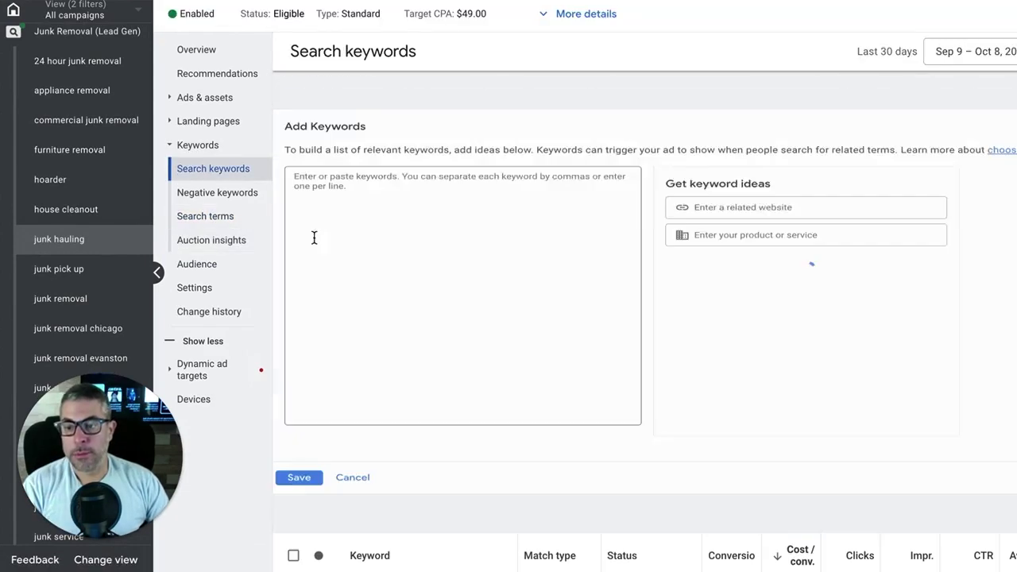
{"action": "left_click", "coordinate": [374, 165]}
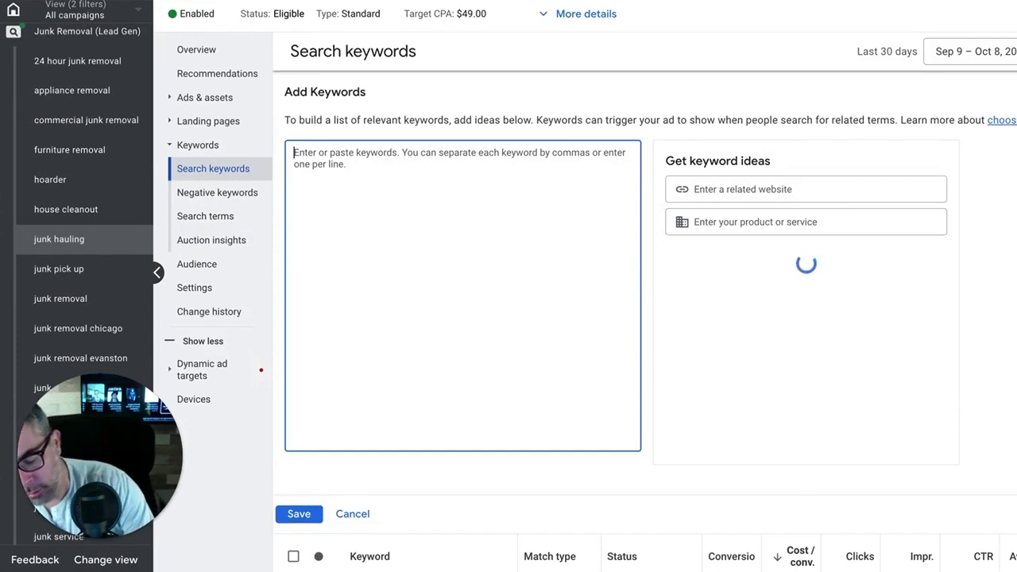
{"action": "type", "text": "[junk hauler]"}
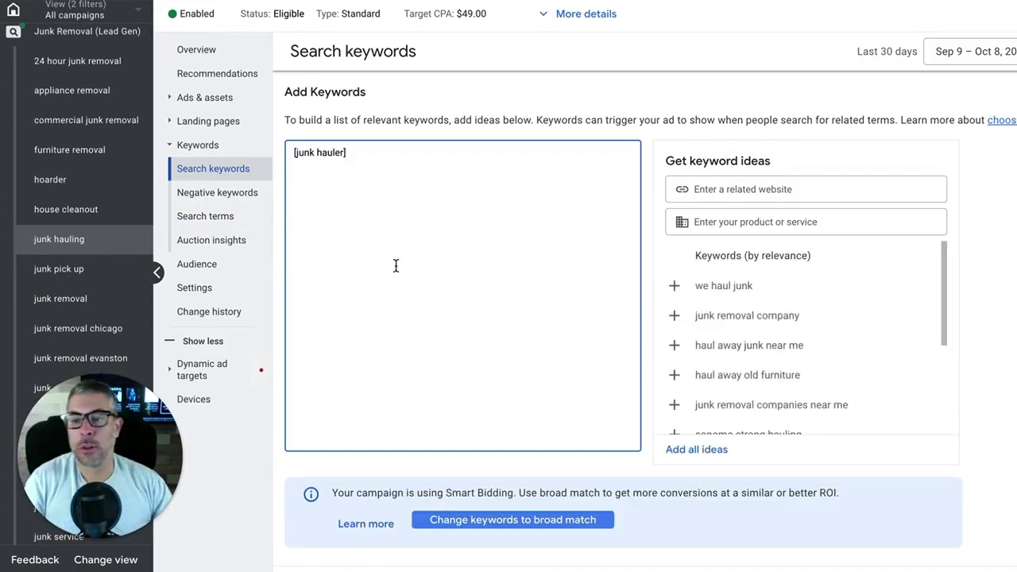
{"action": "scroll", "coordinate": [396, 266], "scroll_direction": "down", "scroll_amount": 3}
{"action": "left_click", "coordinate": [306, 431]}
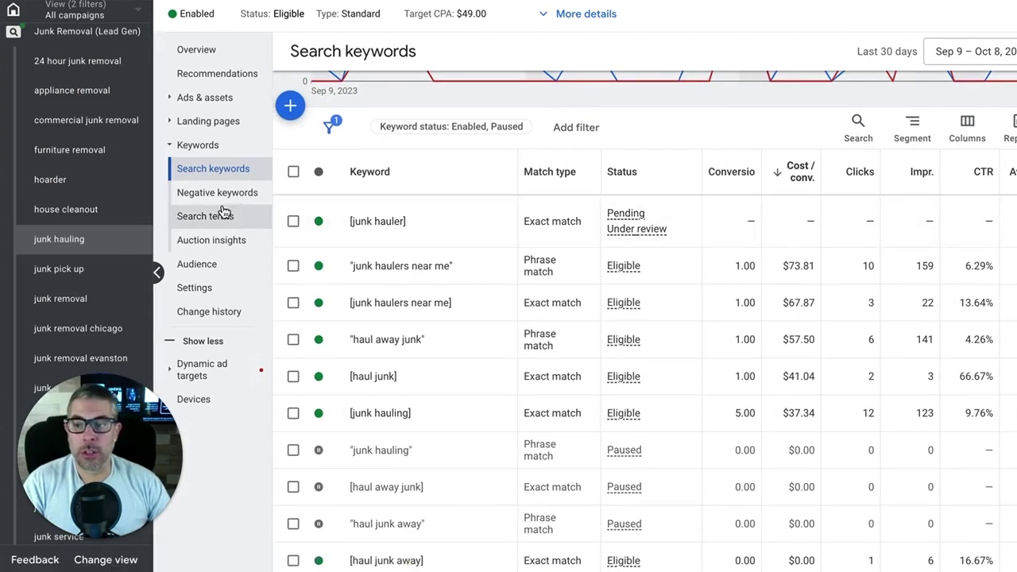
{"action": "left_click", "coordinate": [72, 69]}
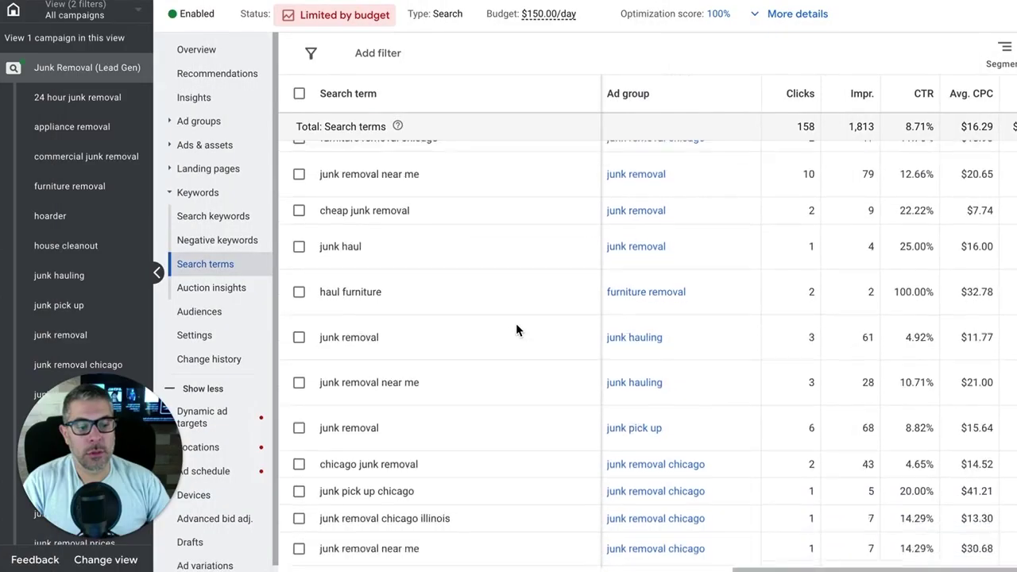
{"action": "scroll", "coordinate": [516, 325], "scroll_direction": "down", "scroll_amount": 5}
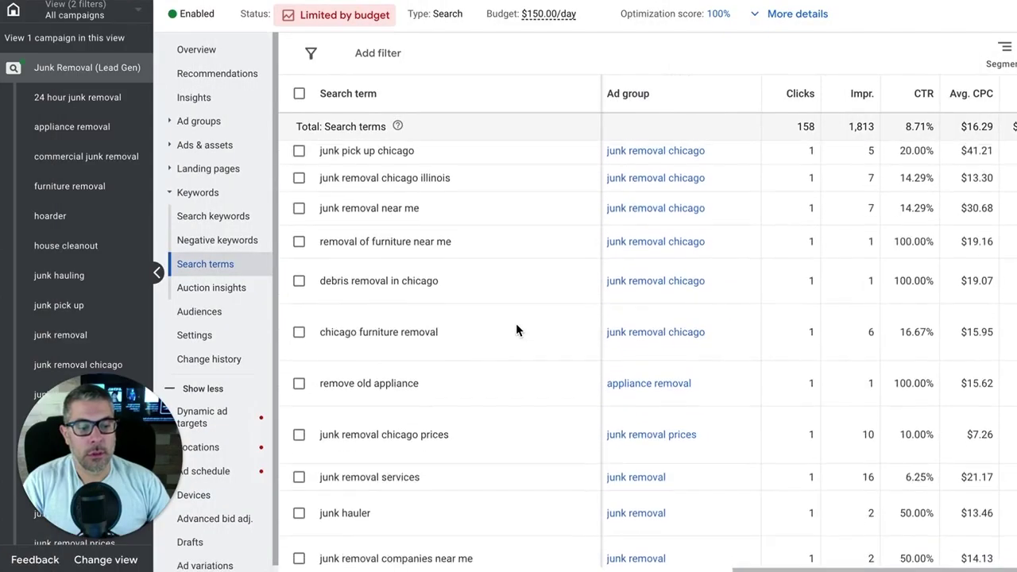
{"action": "scroll", "coordinate": [516, 325], "scroll_direction": "down", "scroll_amount": 5}
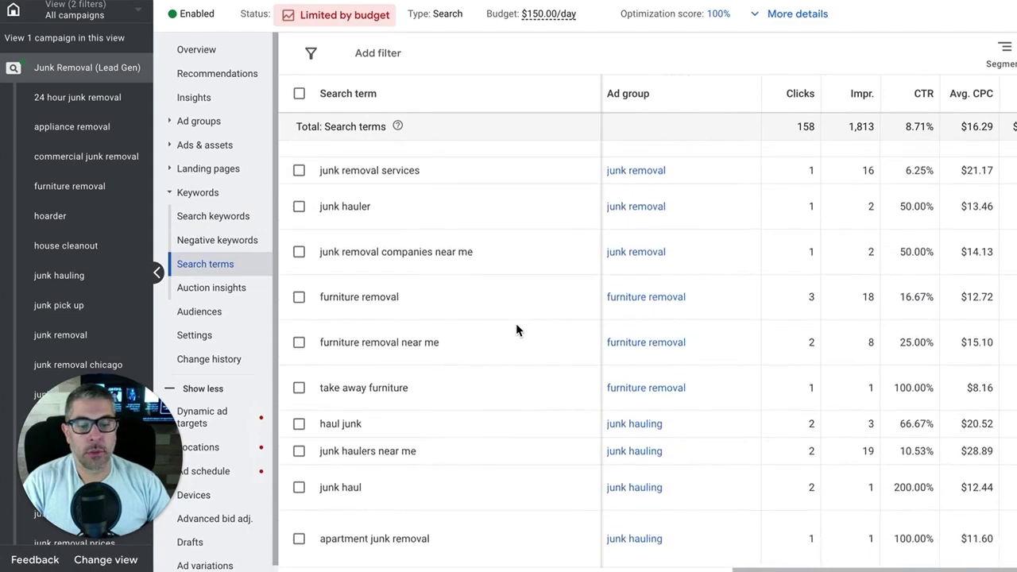
{"action": "scroll", "coordinate": [515, 330], "scroll_direction": "down", "scroll_amount": 2}
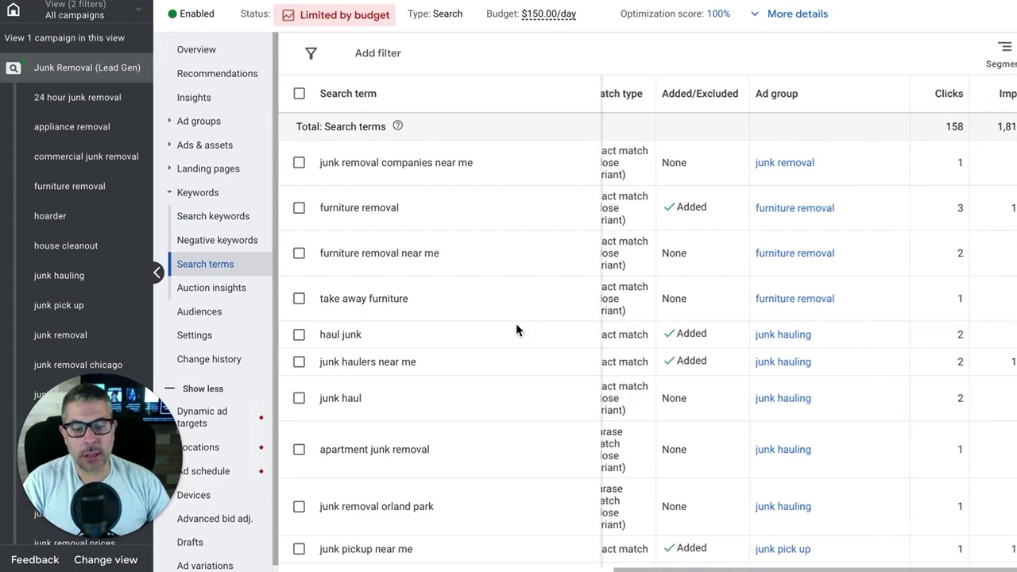
{"action": "scroll", "coordinate": [515, 329], "scroll_direction": "down", "scroll_amount": 2}
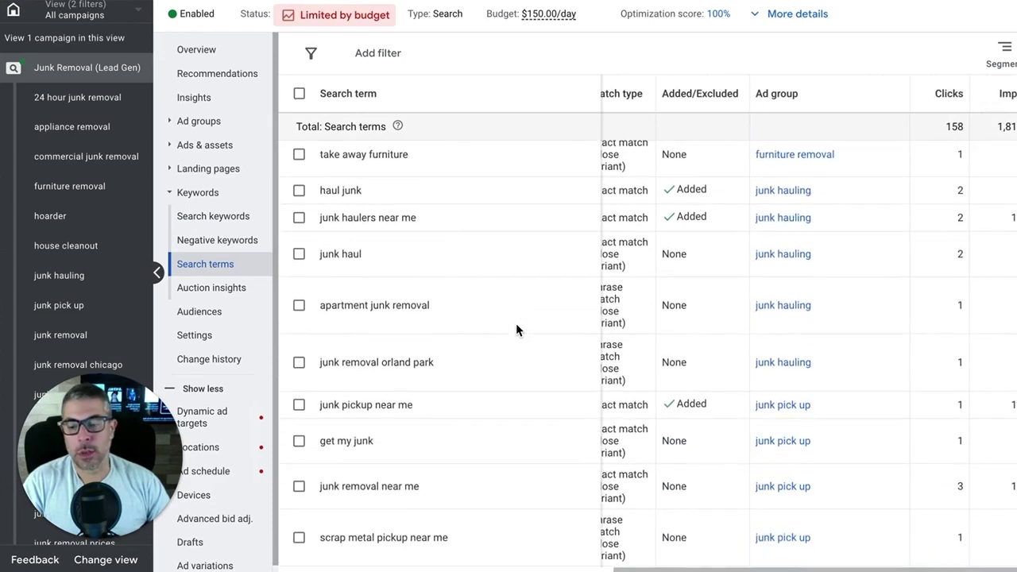
{"action": "scroll", "coordinate": [496, 368], "scroll_direction": "down", "scroll_amount": 2}
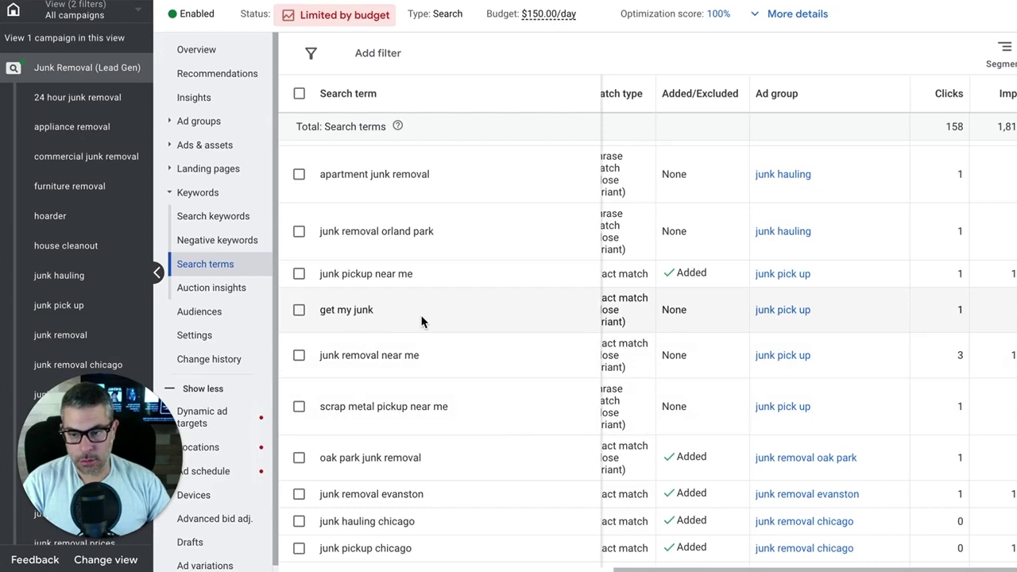
{"action": "scroll", "coordinate": [421, 320], "scroll_direction": "up", "scroll_amount": 1}
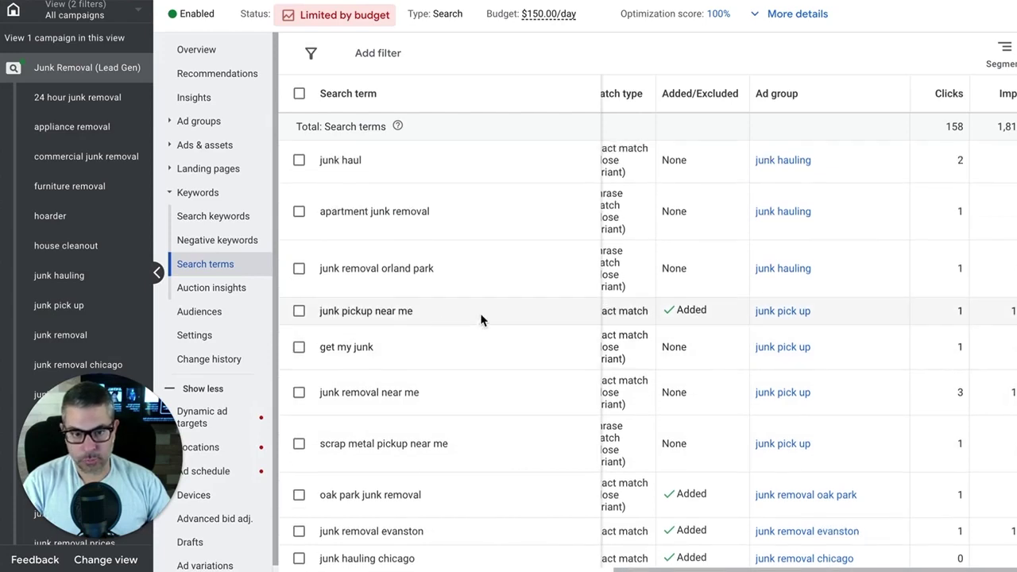
{"action": "scroll", "coordinate": [480, 313], "scroll_direction": "up", "scroll_amount": 3}
{"action": "scroll", "coordinate": [481, 320], "scroll_direction": "up", "scroll_amount": 1}
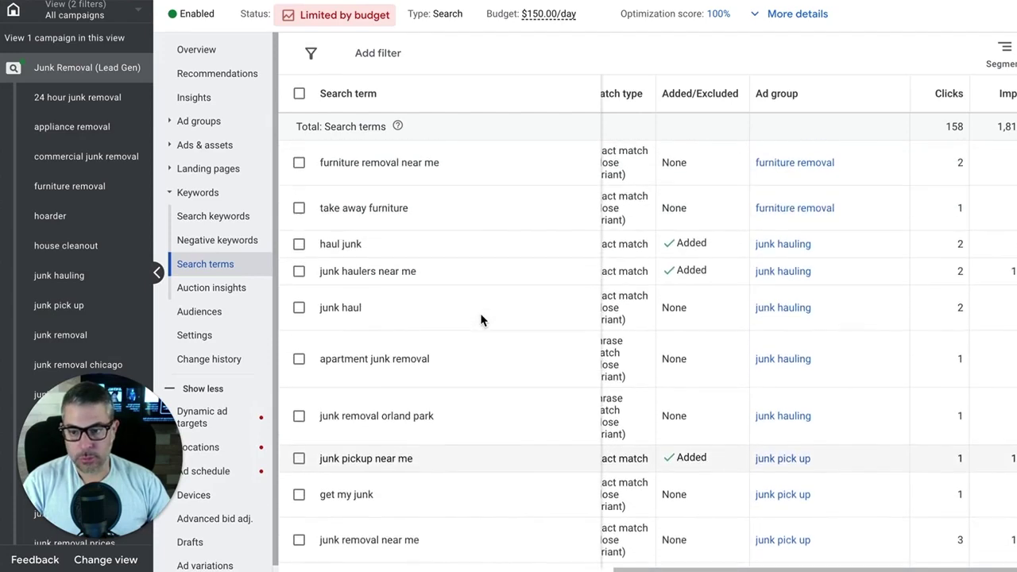
{"action": "scroll", "coordinate": [477, 322], "scroll_direction": "up", "scroll_amount": 1}
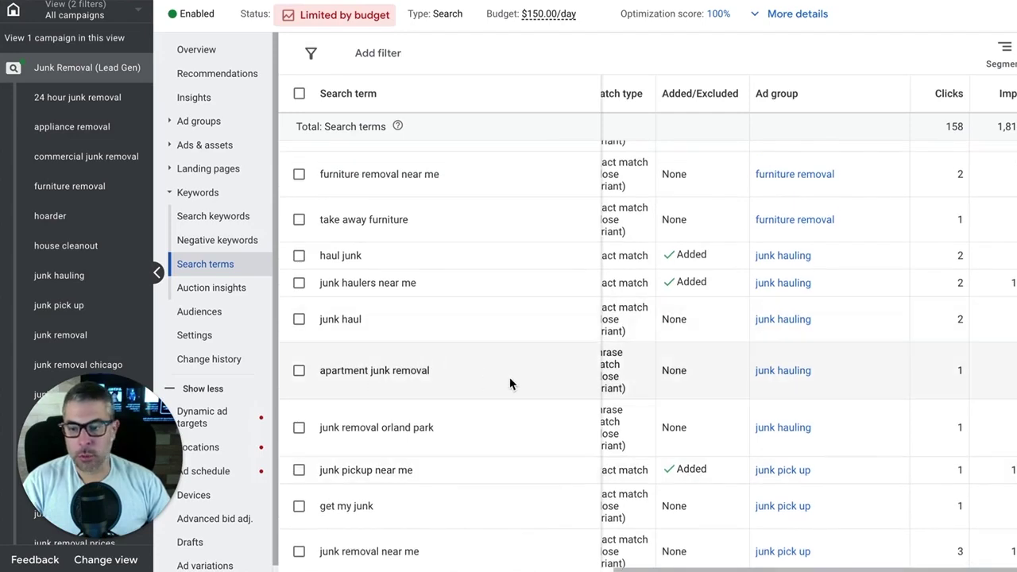
{"action": "scroll", "coordinate": [510, 383], "scroll_direction": "up", "scroll_amount": 3}
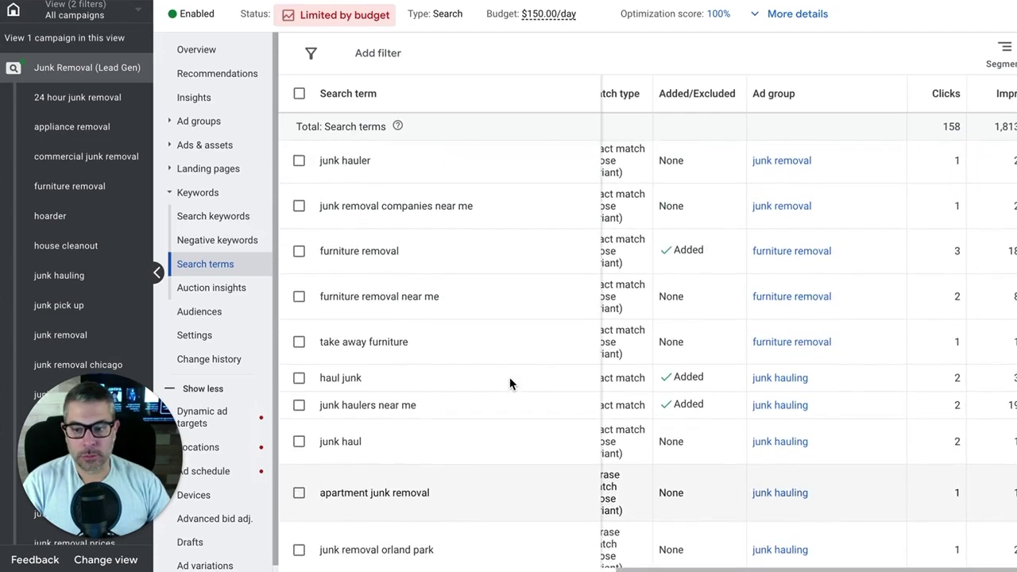
{"action": "scroll", "coordinate": [510, 383], "scroll_direction": "up", "scroll_amount": 10}
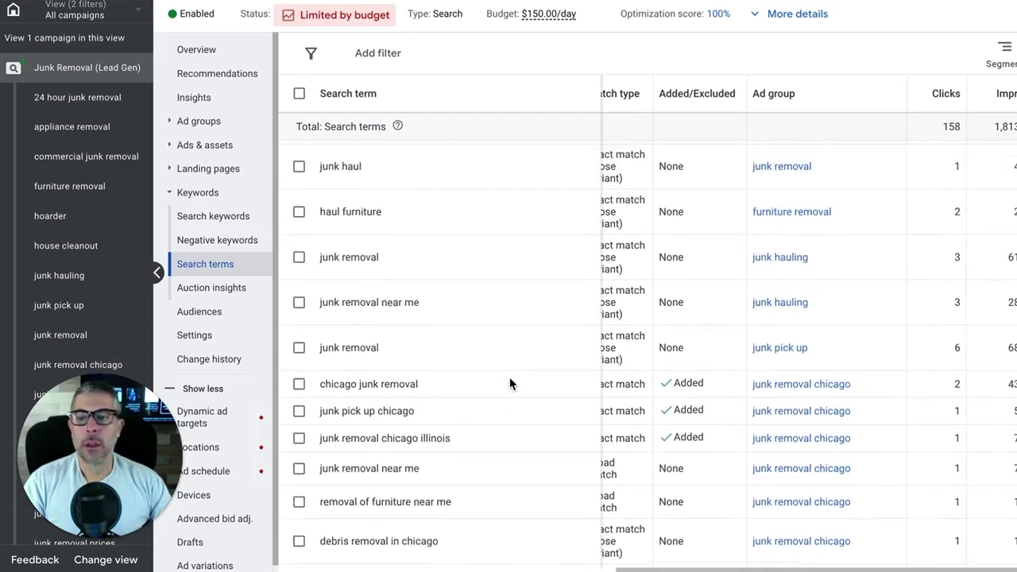
{"action": "scroll", "coordinate": [509, 383], "scroll_direction": "up", "scroll_amount": 5}
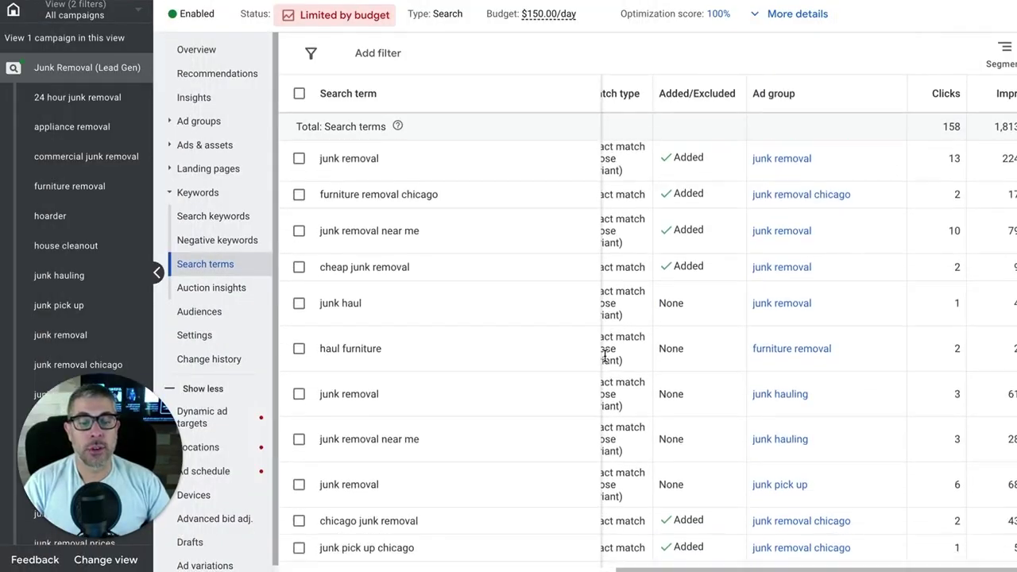
{"action": "scroll", "coordinate": [605, 356], "scroll_direction": "down", "scroll_amount": 1}
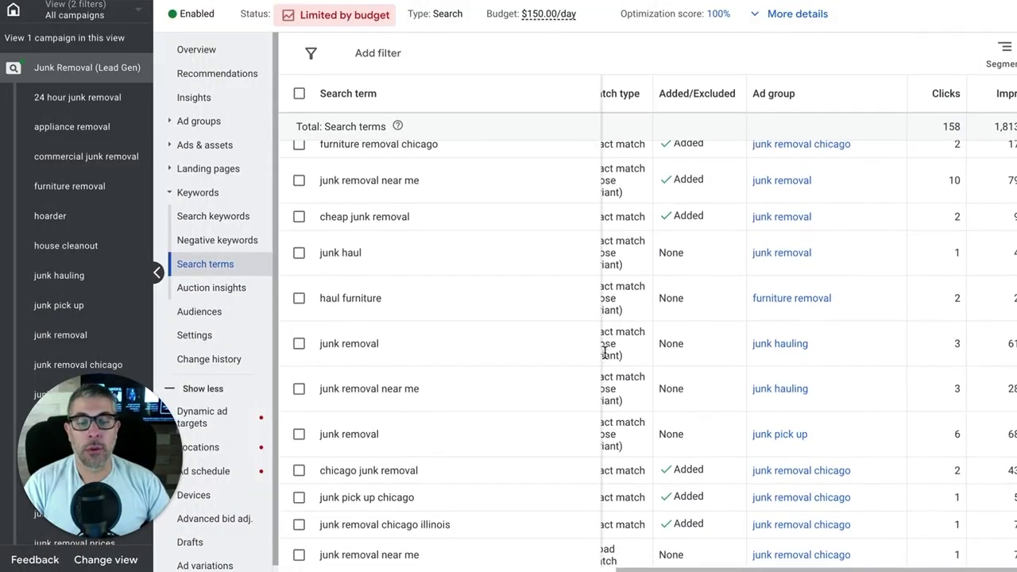
{"action": "scroll", "coordinate": [375, 305], "scroll_direction": "down", "scroll_amount": 2}
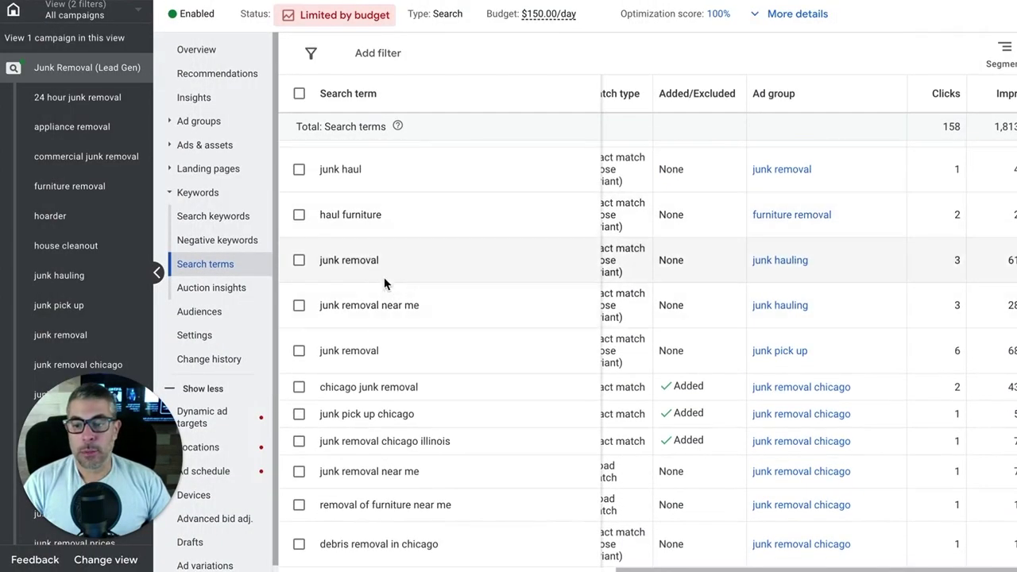
{"action": "left_click", "coordinate": [298, 305]}
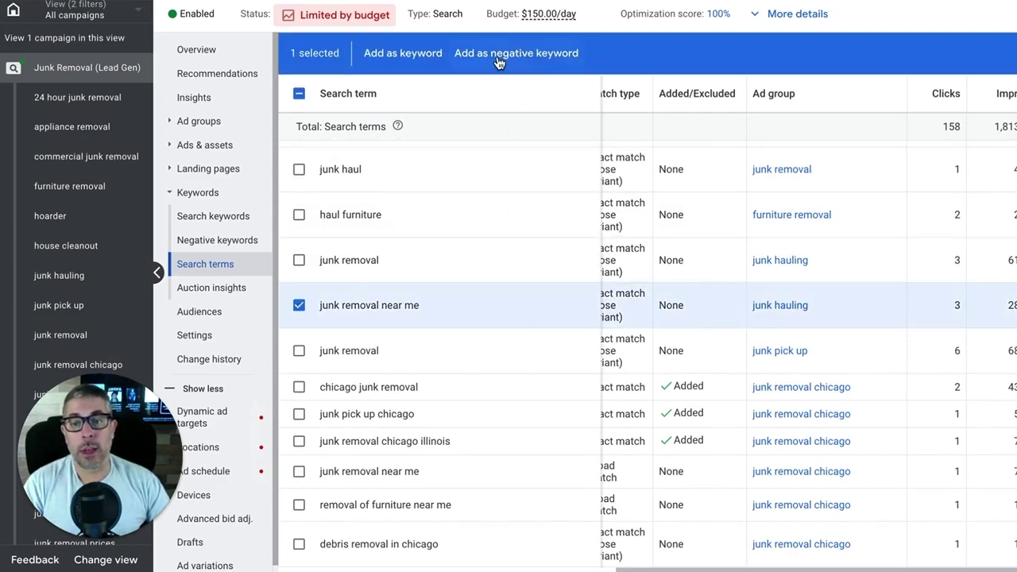
{"action": "left_click", "coordinate": [409, 53]}
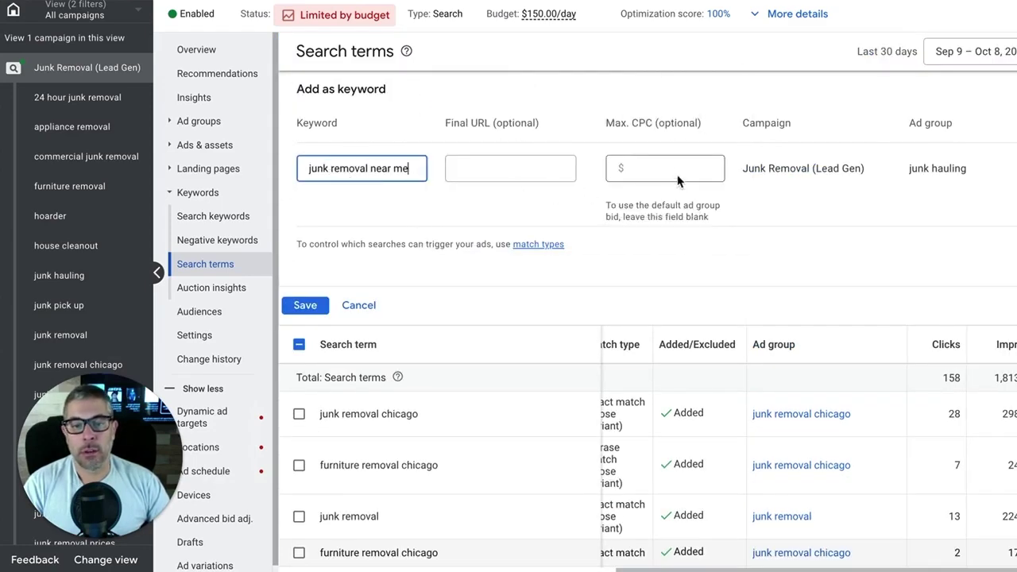
{"action": "left_click", "coordinate": [945, 168]}
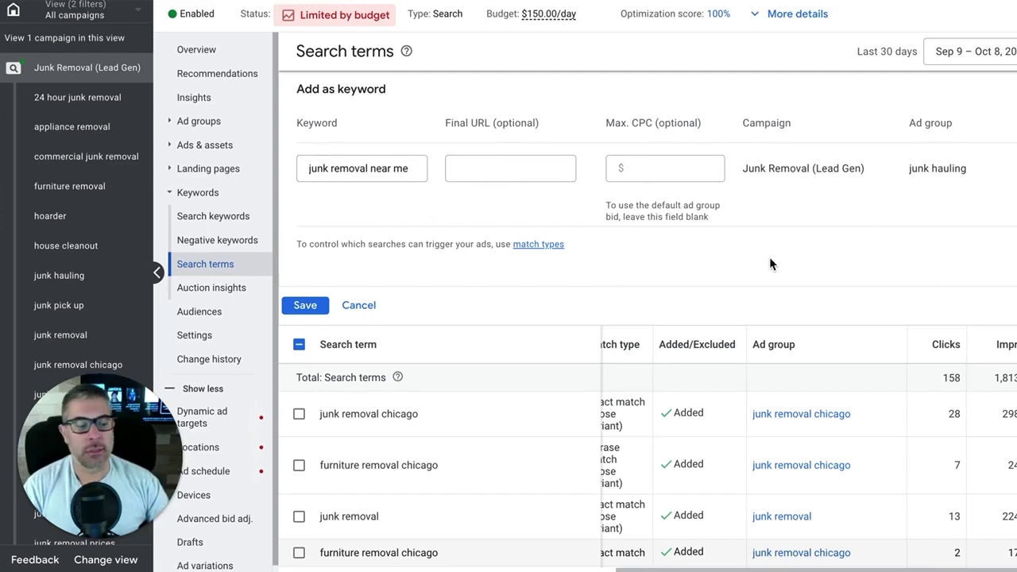
{"action": "left_click", "coordinate": [361, 307]}
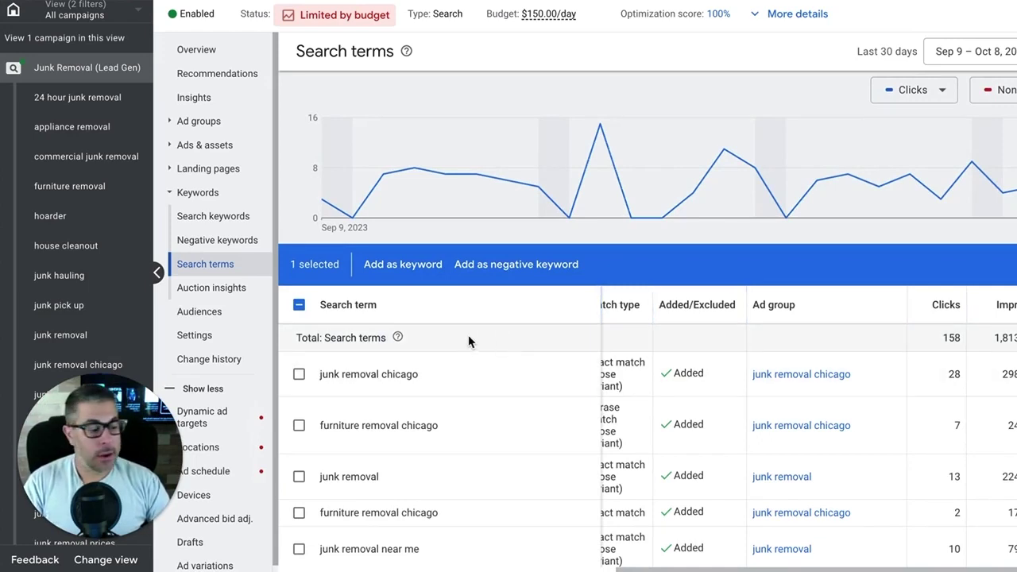
Step: Open the Devices page of the Junk Removal (Lead Gen) campaign
{"action": "left_click", "coordinate": [194, 495]}
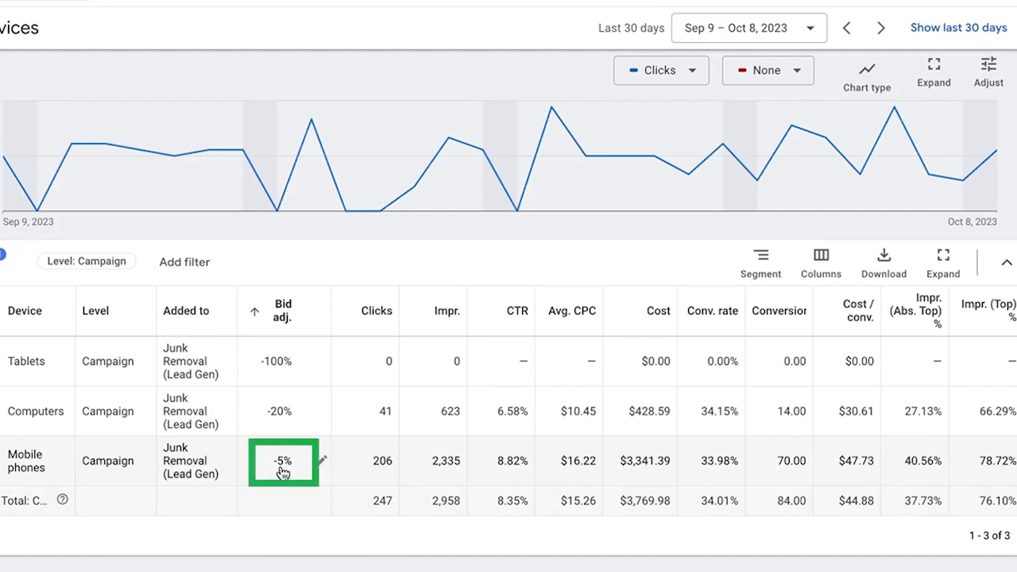
Step: Clear the mobile phones -5% bid adjustment so mobile bids at the normal rate
{"action": "left_click", "coordinate": [323, 460]}
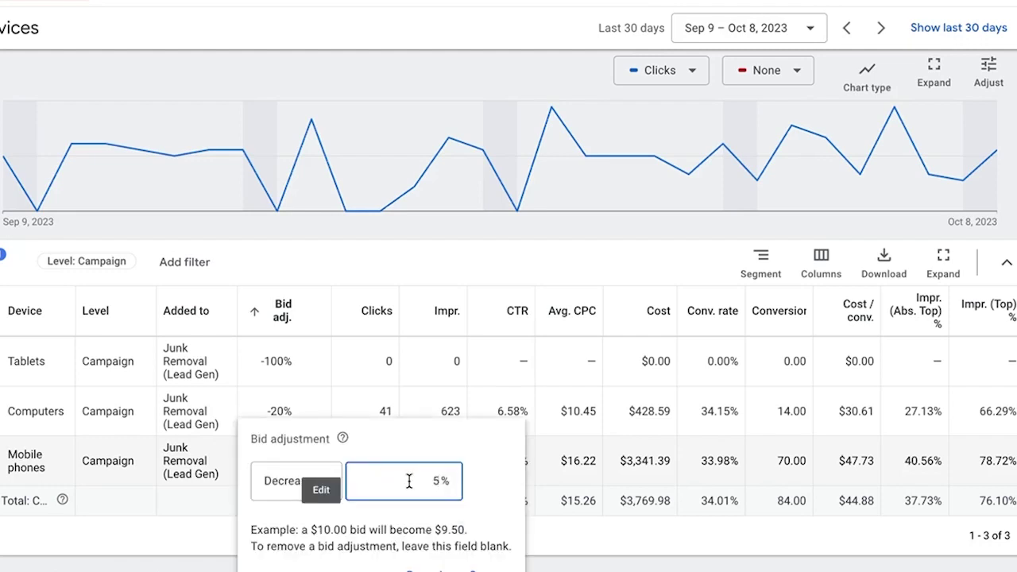
{"action": "left_click_drag", "start_coordinate": [409, 479], "coordinate": [503, 480]}
{"action": "key", "text": "BackSpace"}
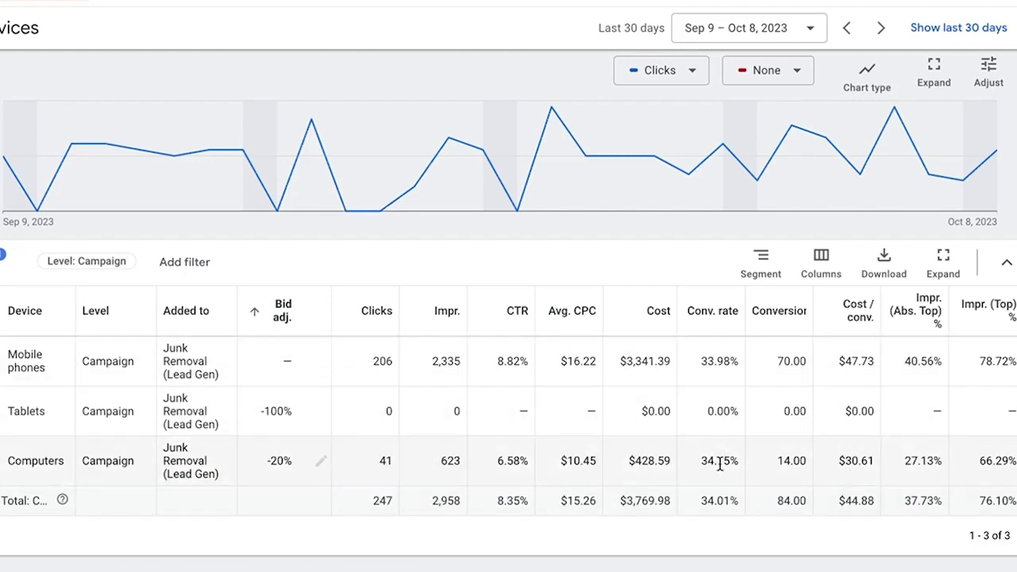
Step: Change the computers bid adjustment from -20% to -15%
{"action": "left_click", "coordinate": [321, 463]}
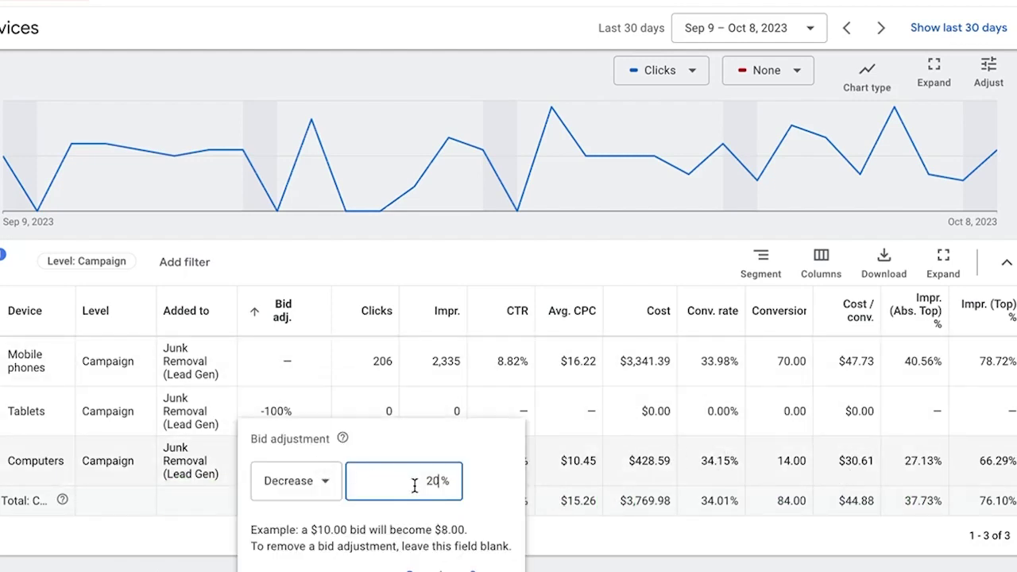
{"action": "left_click_drag", "start_coordinate": [422, 480], "coordinate": [467, 490]}
{"action": "type", "text": "15"}
{"action": "key", "text": "Return"}
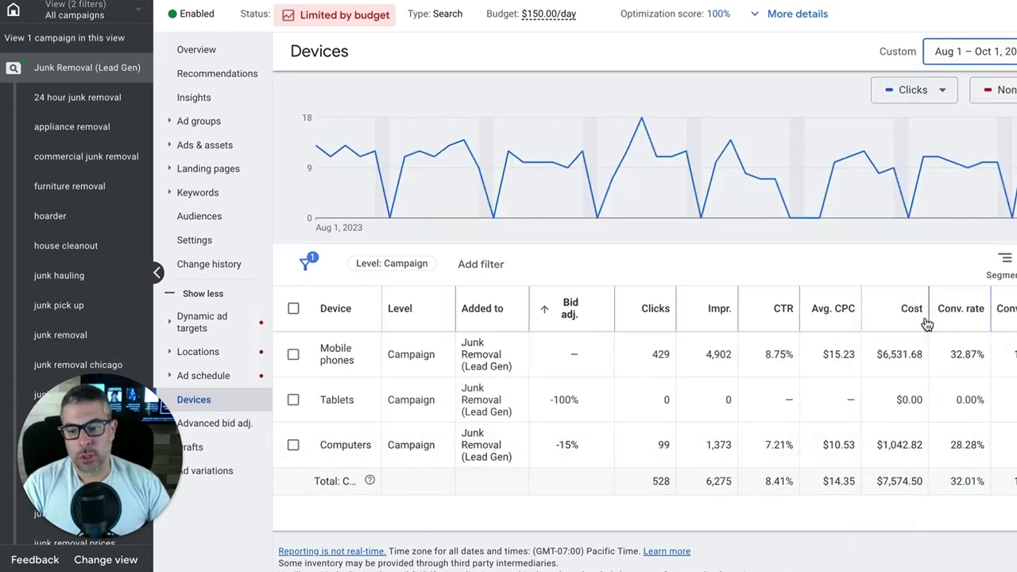
Step: Open the campaign's Search keywords list, sorted by cost per conversion
{"action": "left_click", "coordinate": [187, 197]}
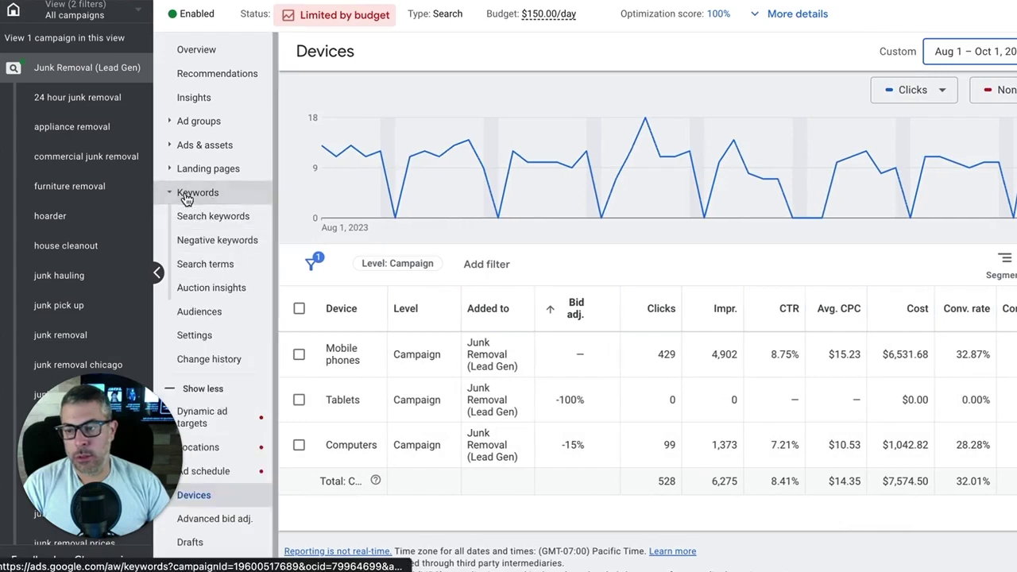
{"action": "left_click", "coordinate": [199, 215]}
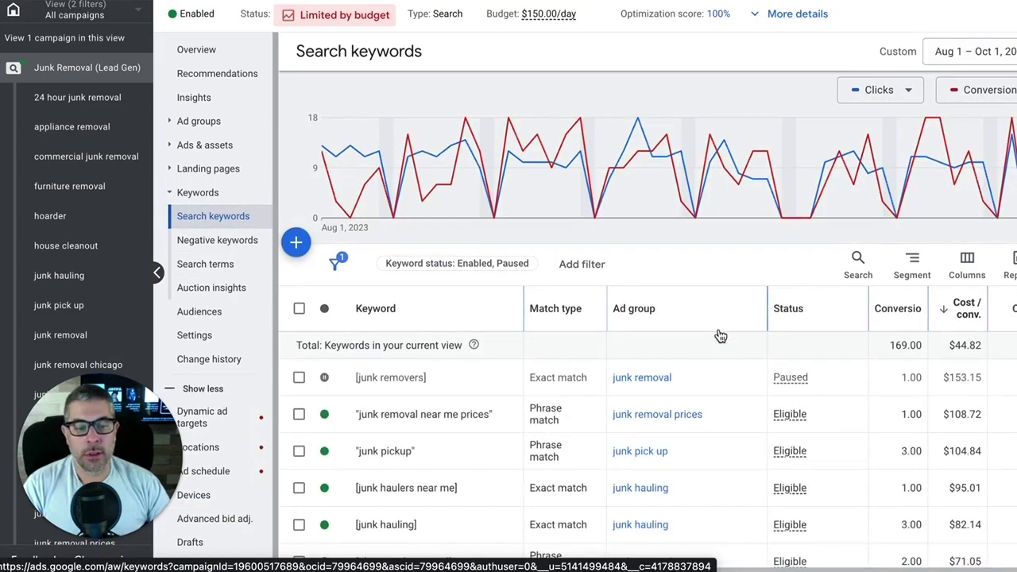
{"action": "scroll", "coordinate": [718, 328], "scroll_direction": "down", "scroll_amount": 2}
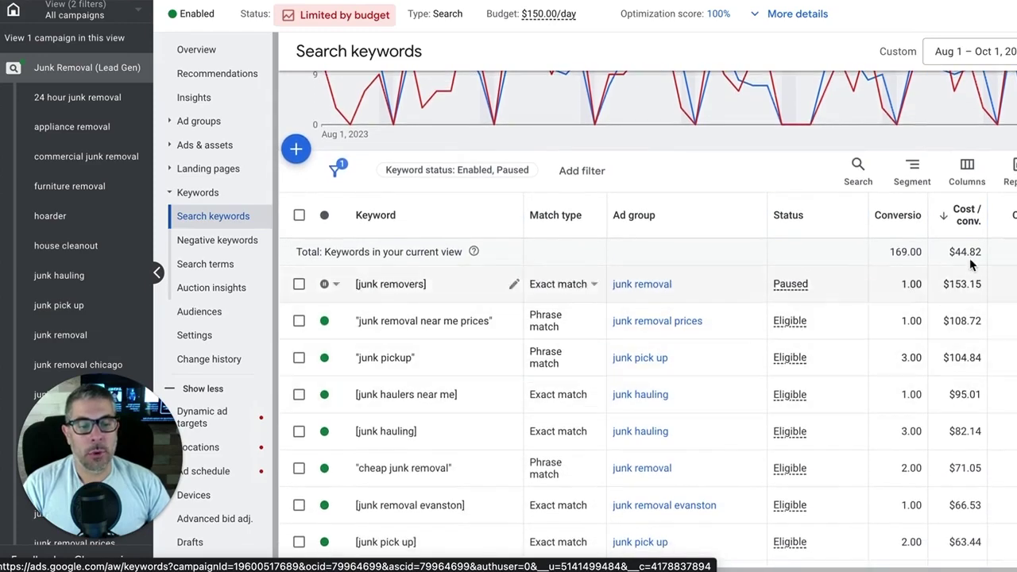
{"action": "mouse_move", "coordinate": [969, 220]}
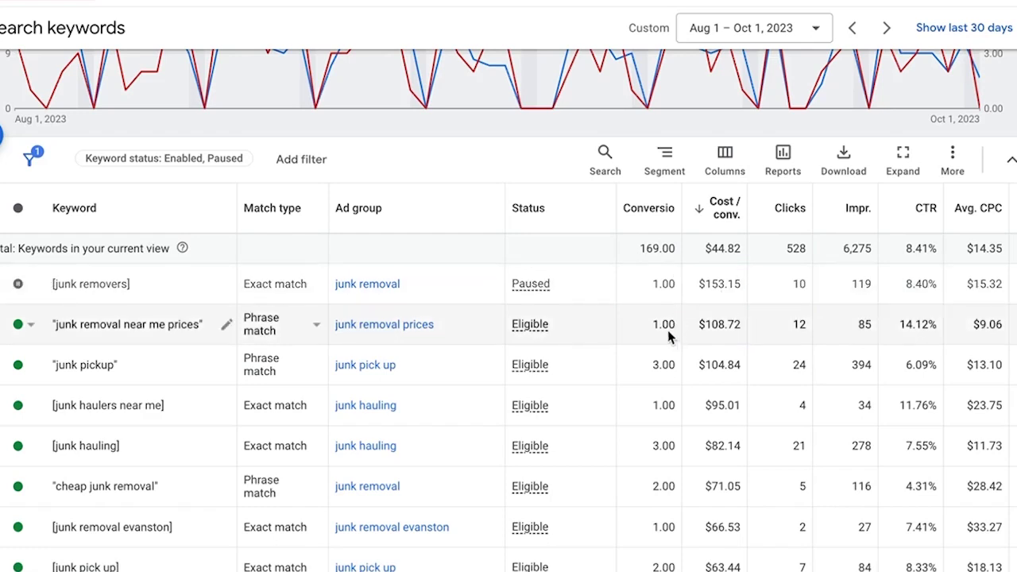
Step: Pause the keywords 'junk removal near me prices', 'junk pickup' and 'junk haulers near me'
{"action": "left_click", "coordinate": [28, 325]}
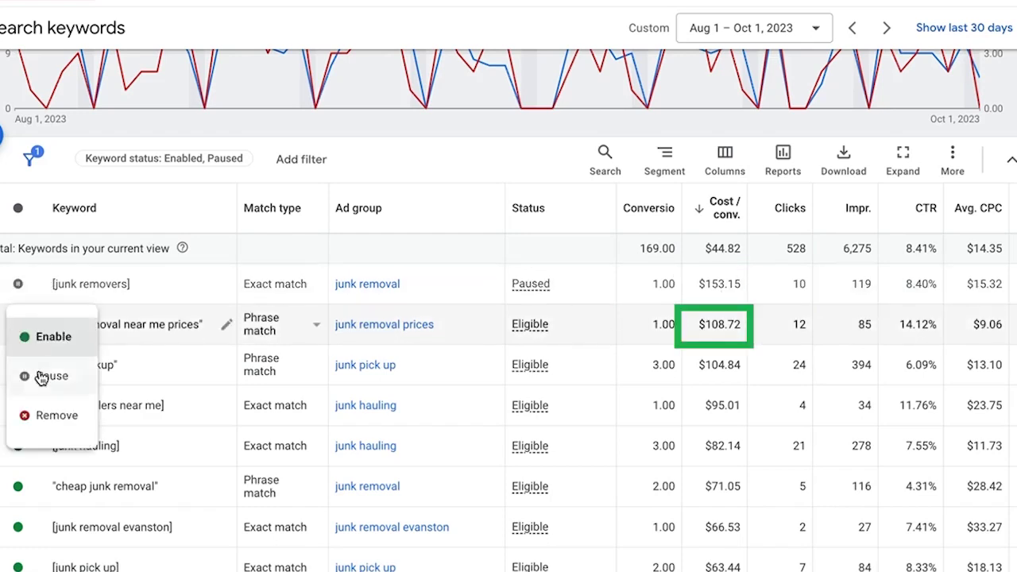
{"action": "left_click", "coordinate": [42, 377]}
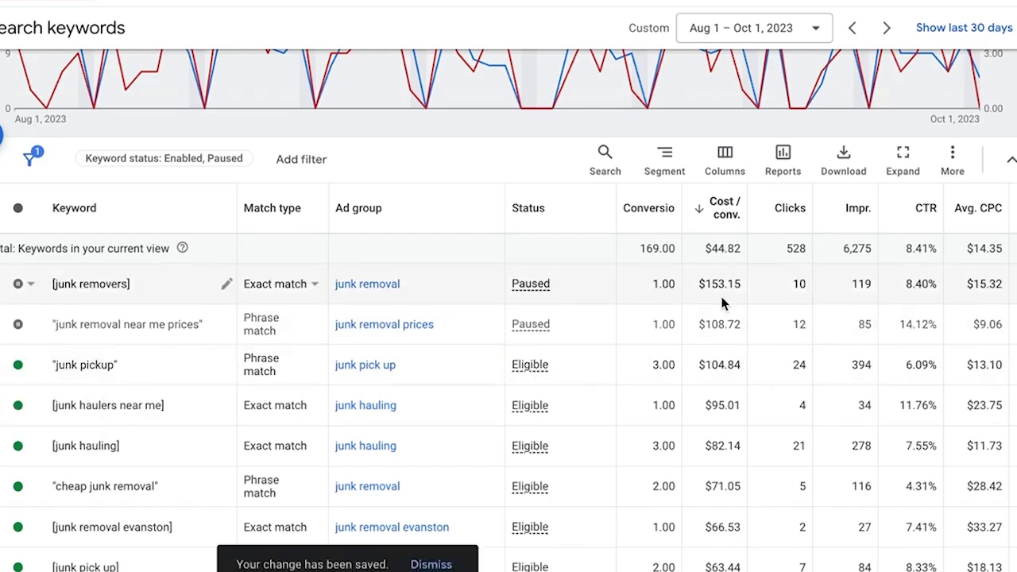
{"action": "scroll", "coordinate": [722, 303], "scroll_direction": "down", "scroll_amount": 1}
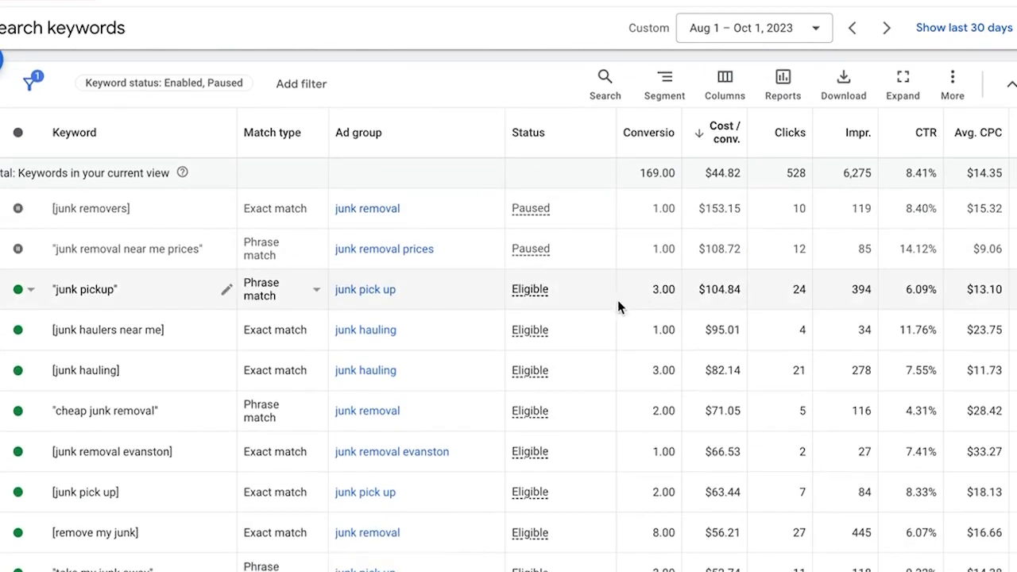
{"action": "left_click", "coordinate": [18, 290]}
{"action": "left_click", "coordinate": [53, 341]}
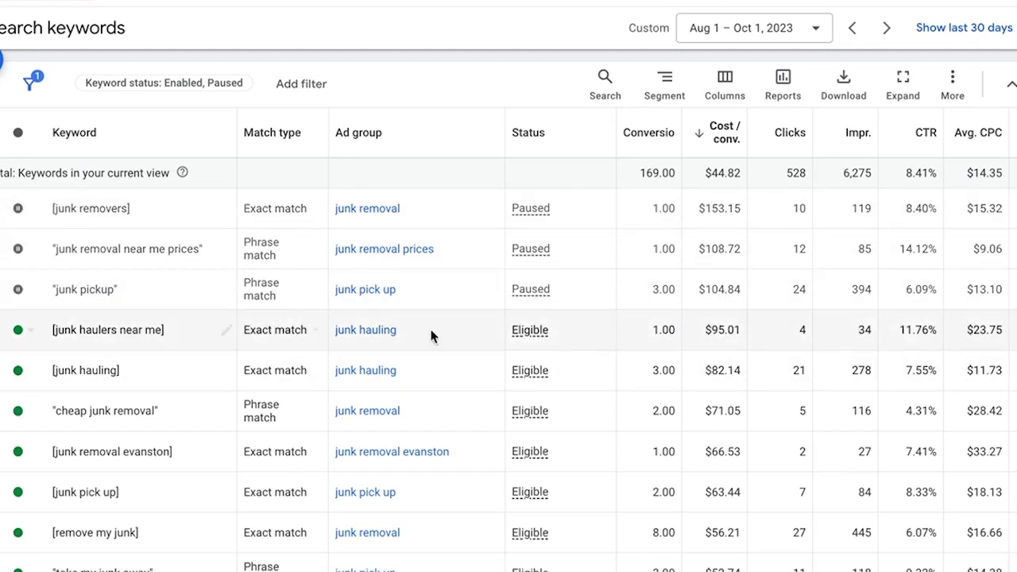
{"action": "left_click", "coordinate": [23, 332]}
{"action": "left_click", "coordinate": [48, 381]}
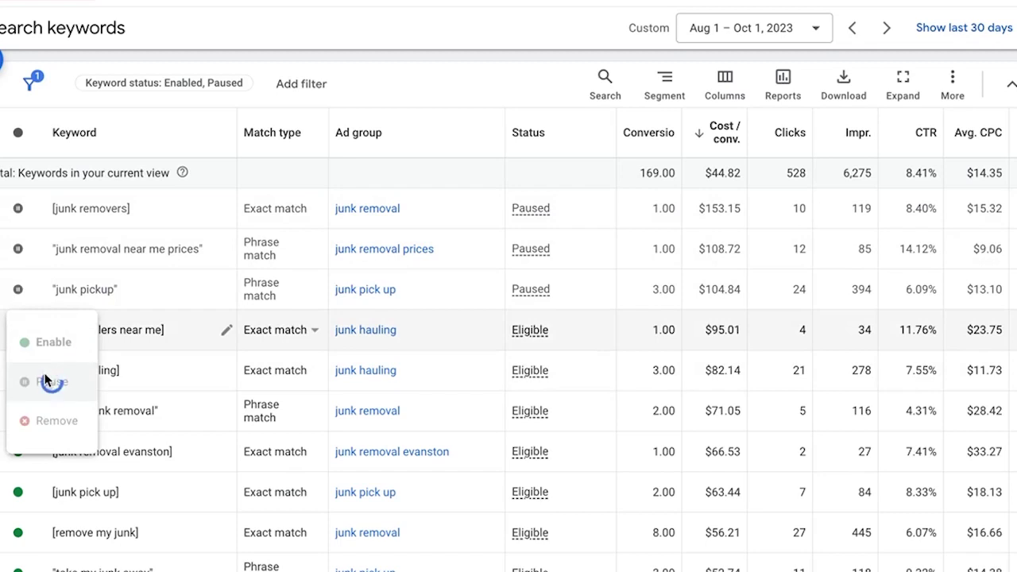
{"action": "scroll", "coordinate": [669, 285], "scroll_direction": "down", "scroll_amount": 2}
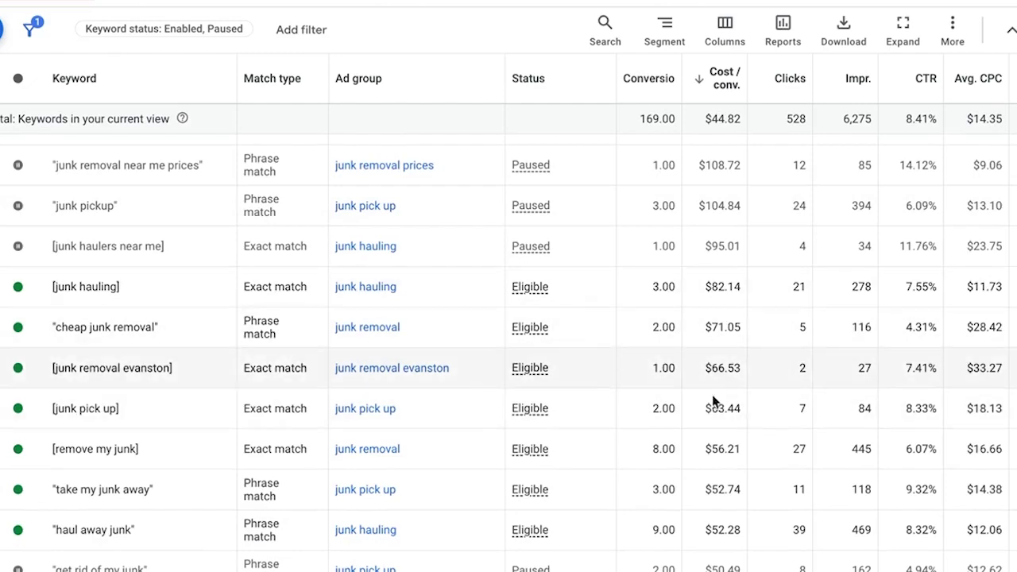
{"action": "scroll", "coordinate": [717, 510], "scroll_direction": "down", "scroll_amount": 3}
{"action": "scroll", "coordinate": [715, 510], "scroll_direction": "down", "scroll_amount": 1}
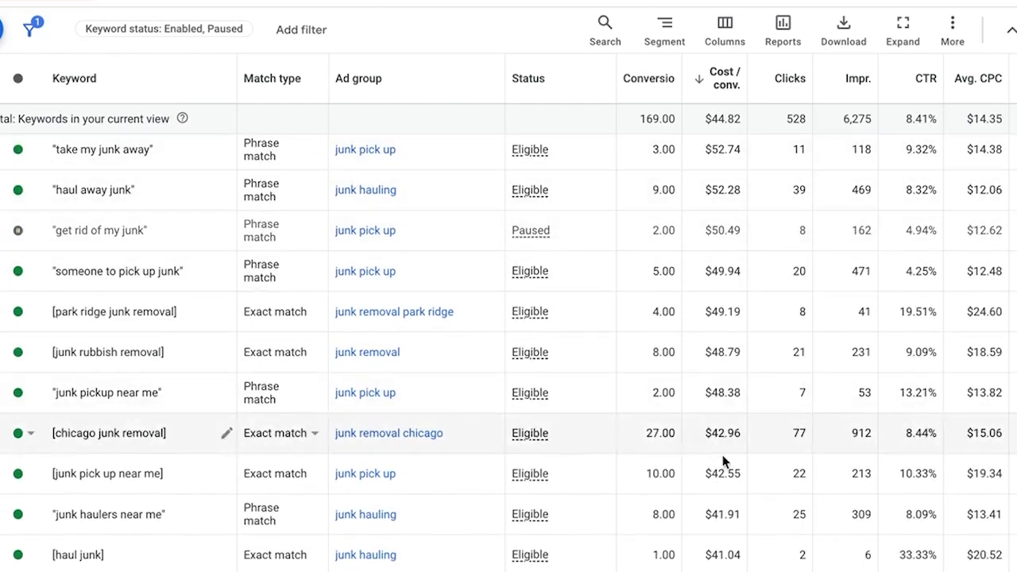
{"action": "scroll", "coordinate": [727, 508], "scroll_direction": "down", "scroll_amount": 1}
{"action": "scroll", "coordinate": [724, 500], "scroll_direction": "down", "scroll_amount": 2}
{"action": "scroll", "coordinate": [727, 500], "scroll_direction": "up", "scroll_amount": 4}
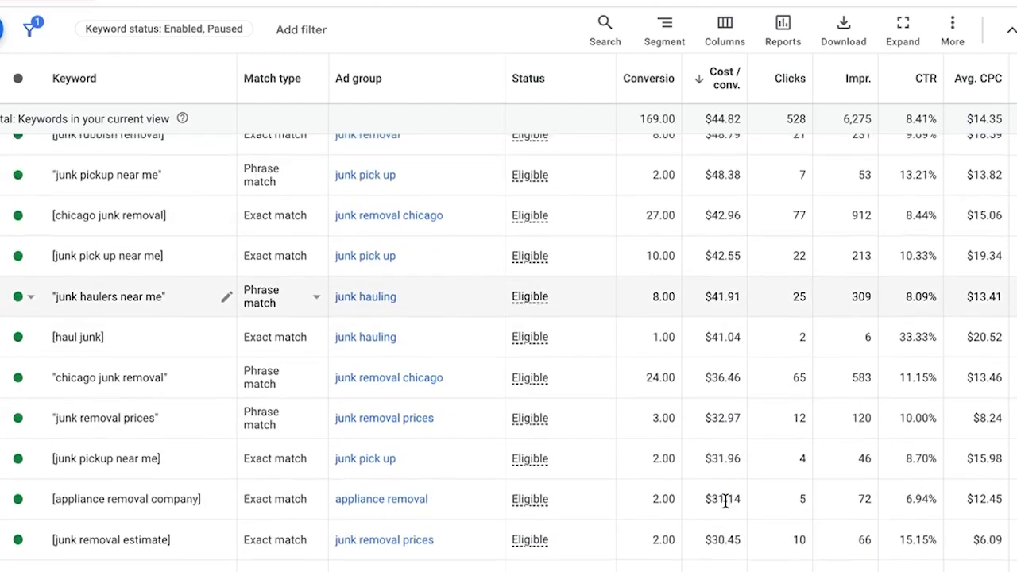
{"action": "scroll", "coordinate": [724, 501], "scroll_direction": "up", "scroll_amount": 4}
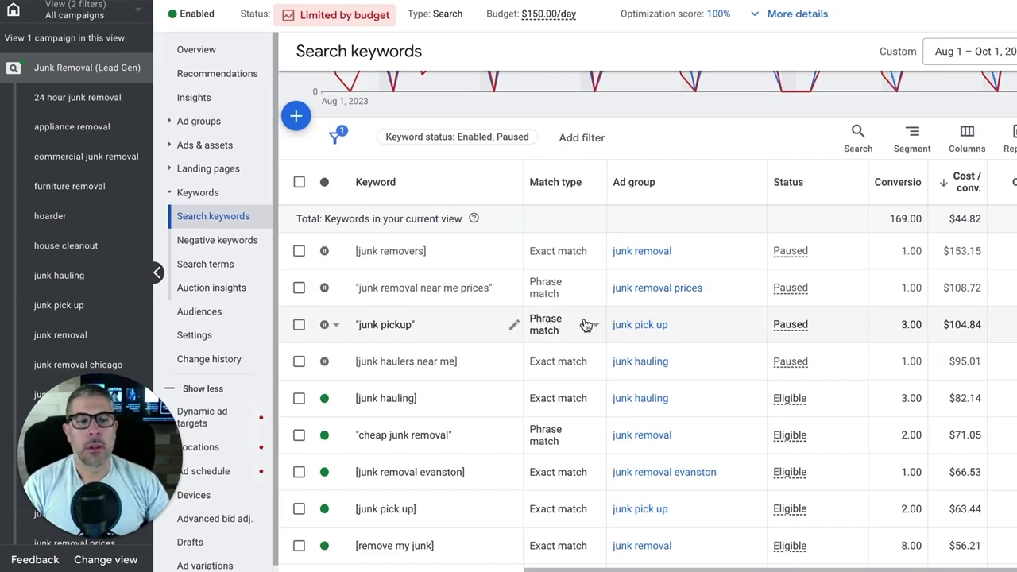
{"action": "scroll", "coordinate": [589, 324], "scroll_direction": "up", "scroll_amount": 3}
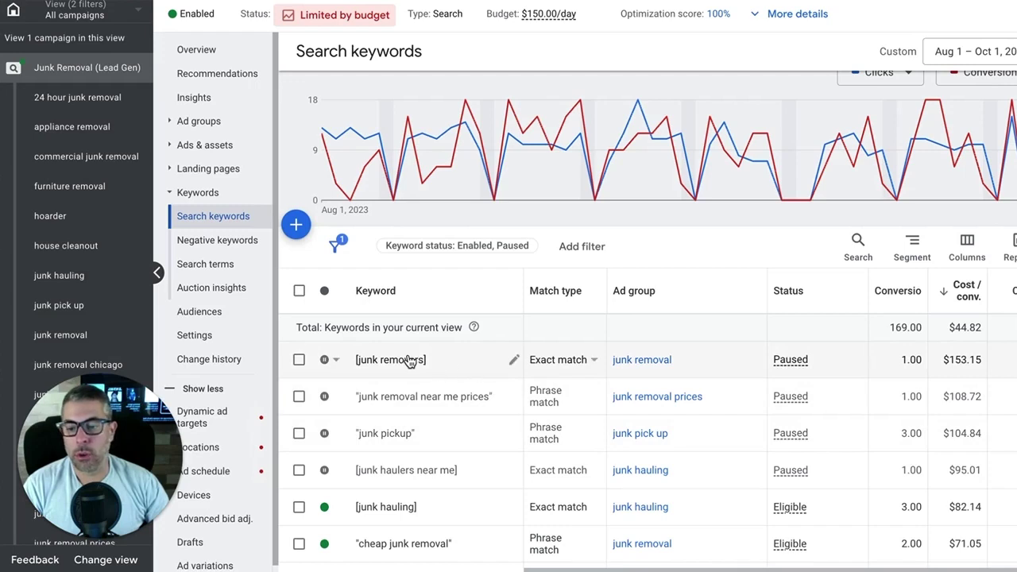
{"action": "scroll", "coordinate": [408, 359], "scroll_direction": "down", "scroll_amount": 2}
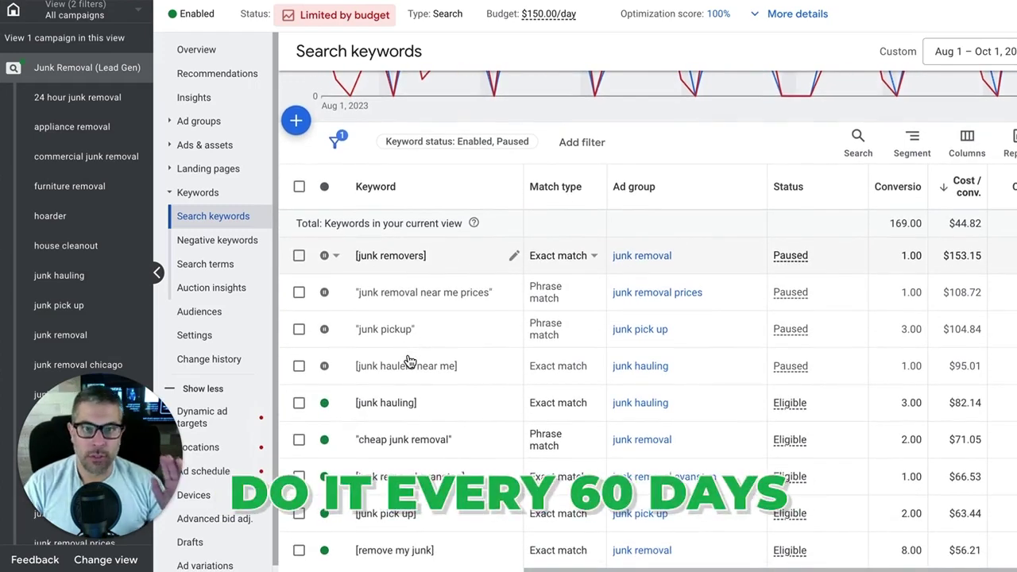